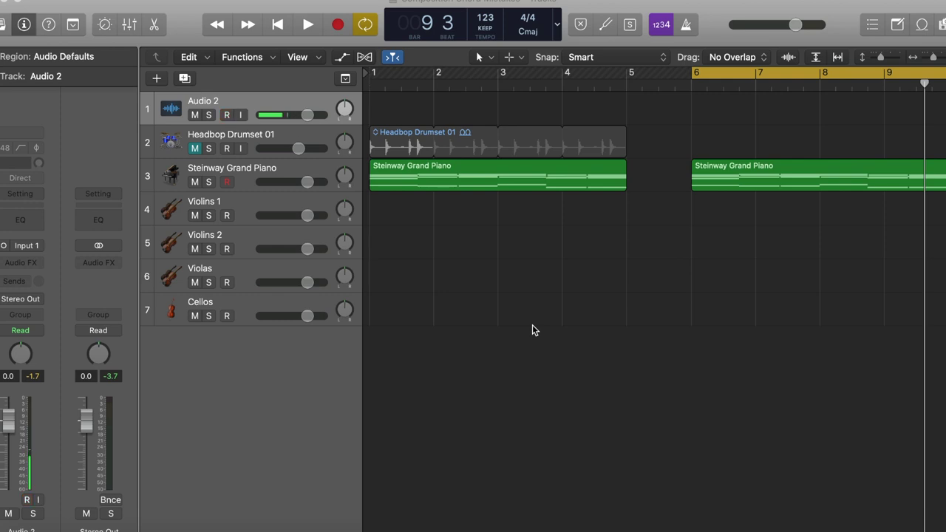
Record-enable the Audio 2 track and select the first Steinway Grand Piano region
{"action": "key", "text": "alt+r"}
{"action": "left_click", "coordinate": [508, 172]}
{"action": "left_click", "coordinate": [739, 72]}
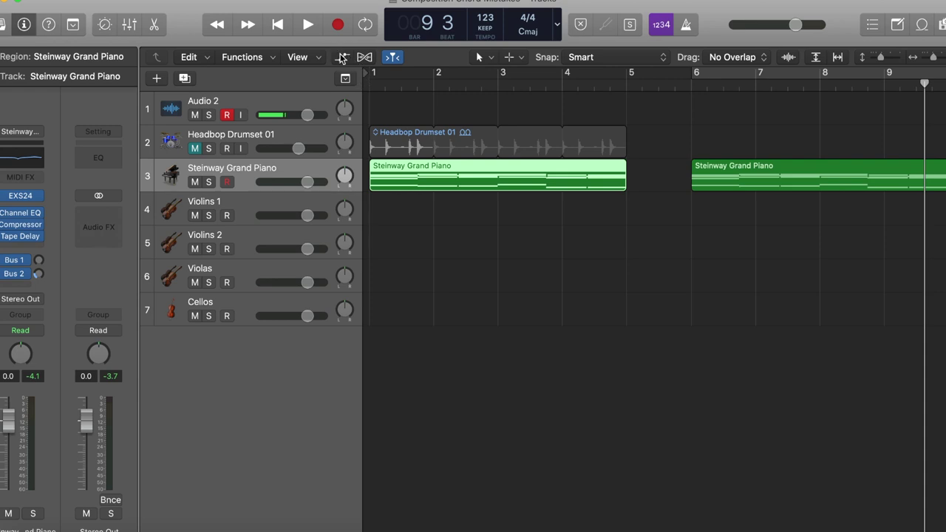
Play the piano and drum progression from bar 1, then re-enable the bar 6 cycle range
{"action": "key", "text": "Return"}
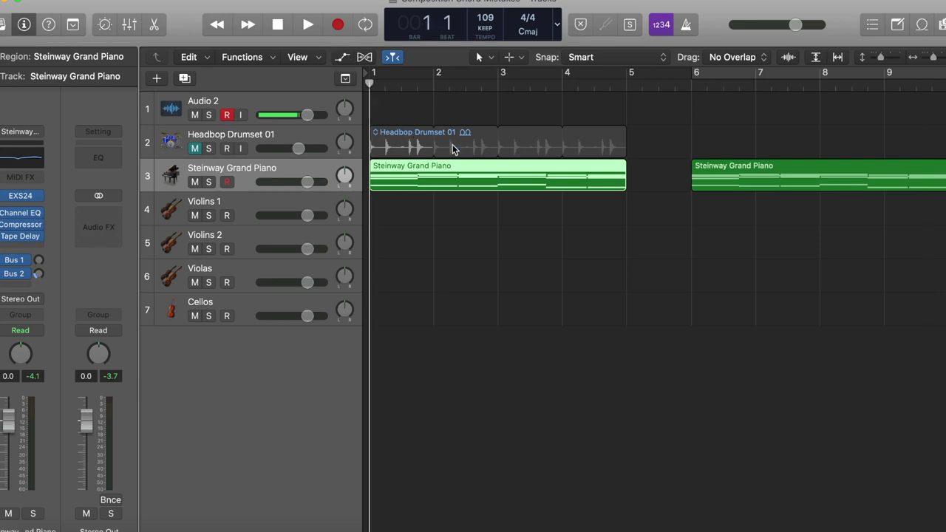
{"action": "key", "text": "space"}
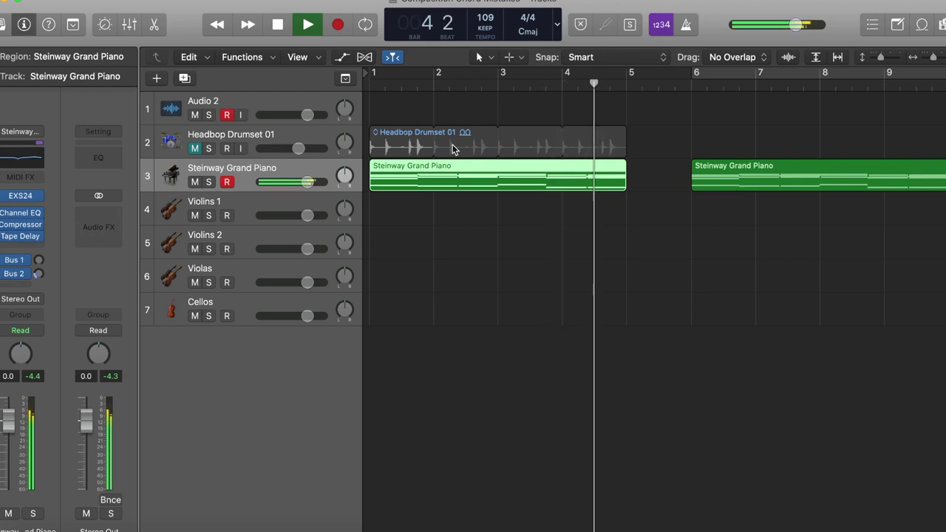
{"action": "key", "text": "space"}
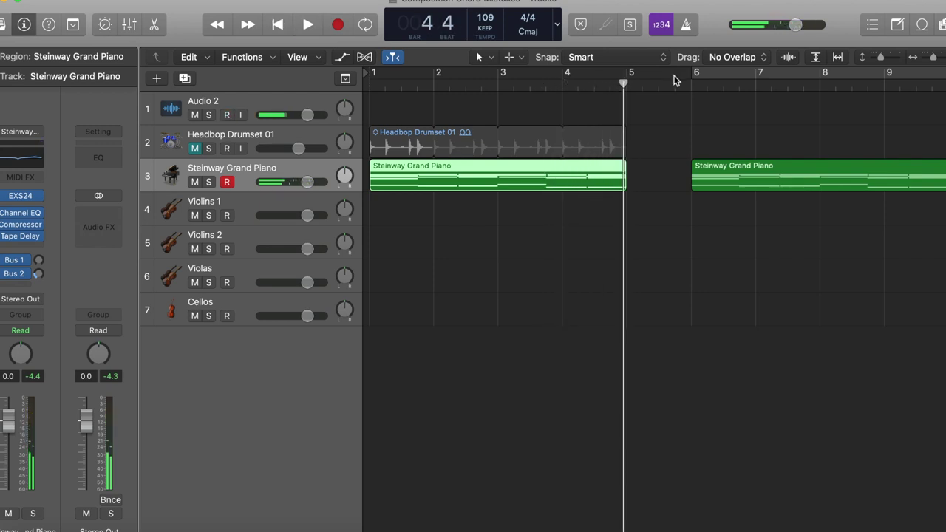
{"action": "left_click", "coordinate": [718, 74]}
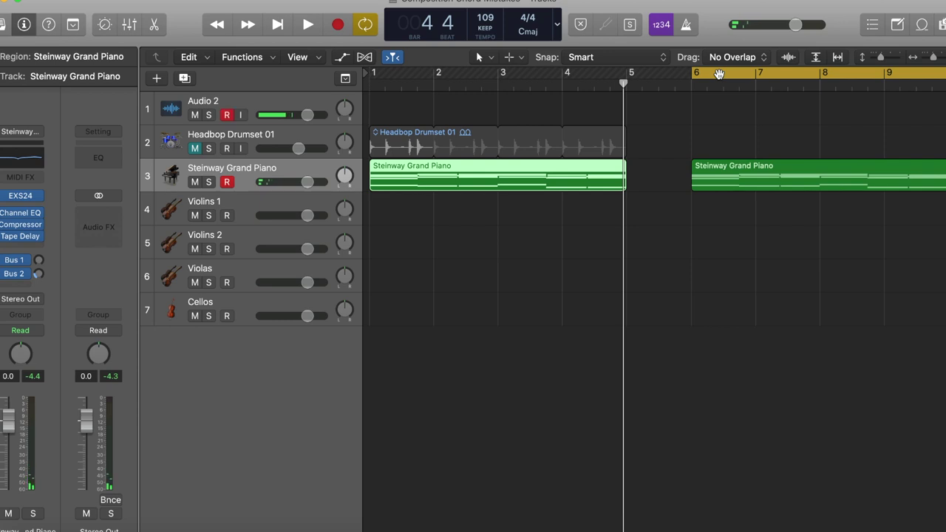
{"action": "scroll", "coordinate": [719, 74], "scroll_direction": "right", "scroll_amount": 3}
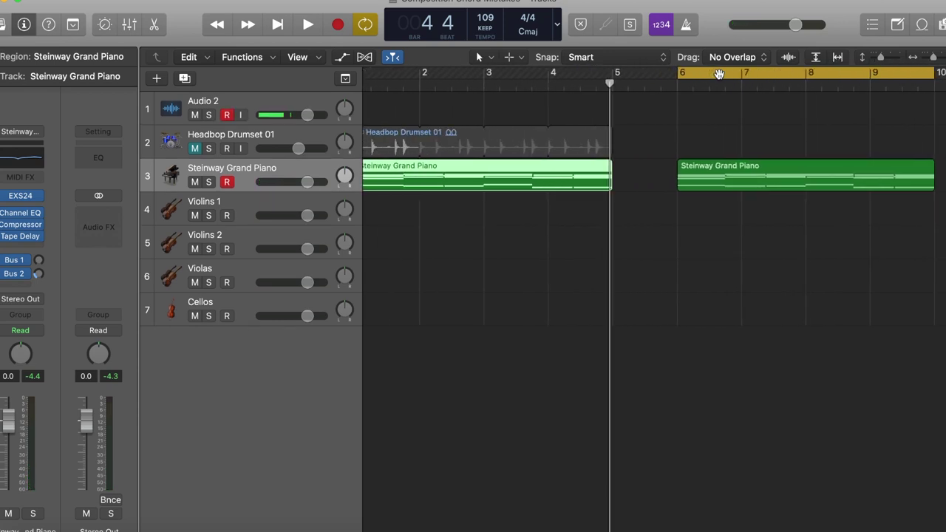
Copy the second Steinway Grand Piano region onto the string tracks
{"action": "left_click", "coordinate": [227, 114]}
{"action": "scroll", "coordinate": [334, 268], "scroll_direction": "left", "scroll_amount": 2}
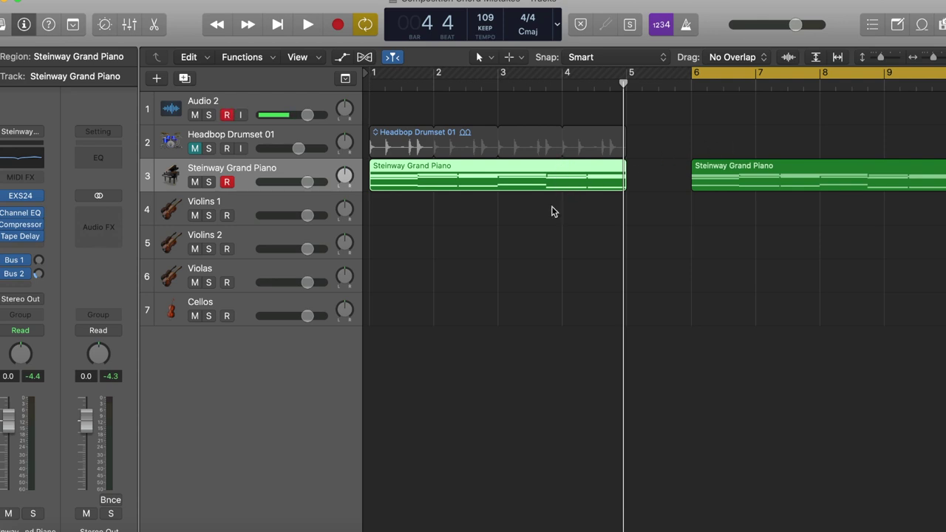
{"action": "scroll", "coordinate": [805, 196], "scroll_direction": "right", "scroll_amount": 5}
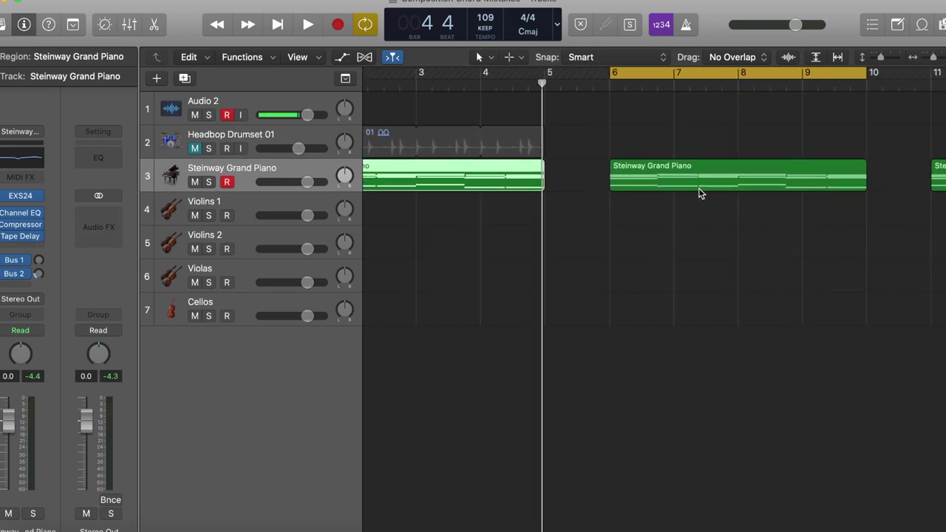
{"action": "left_click", "coordinate": [706, 167]}
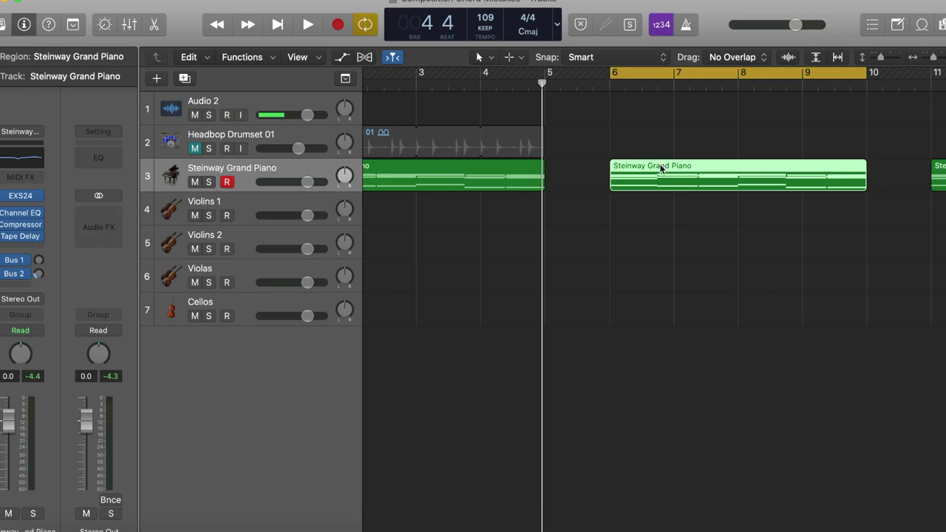
{"action": "left_click_drag", "start_coordinate": [662, 168], "coordinate": [659, 301]}
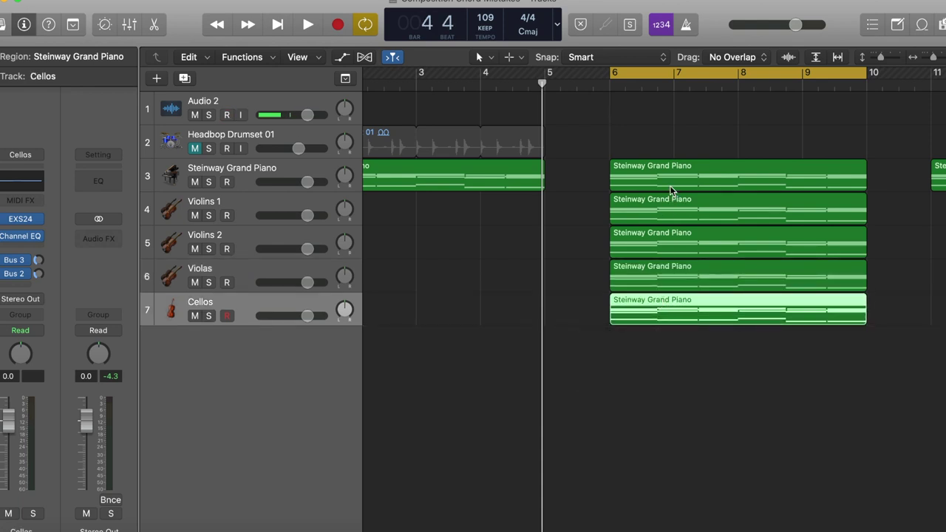
Mute the Steinway Grand Piano track and open the Violins 1 copy's notes for editing
{"action": "left_click", "coordinate": [657, 207]}
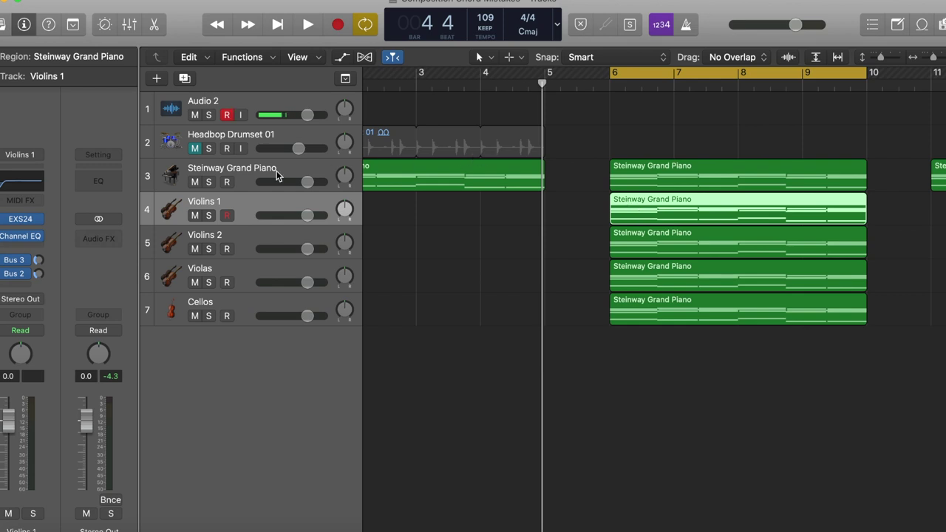
{"action": "left_click", "coordinate": [195, 182]}
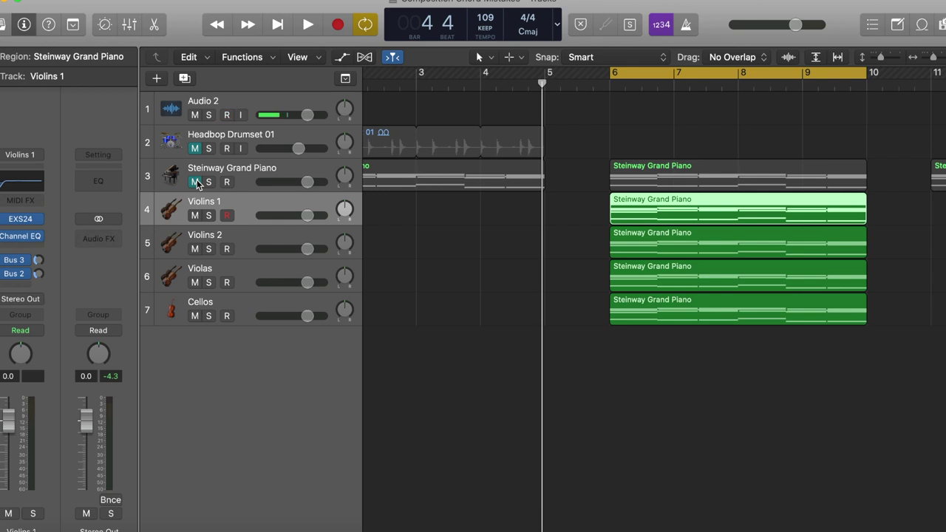
{"action": "key", "text": "super+4"}
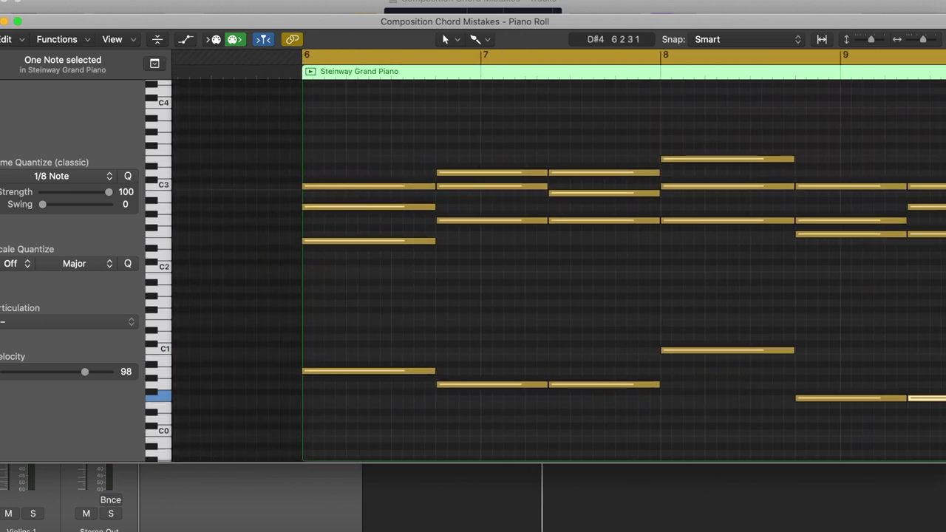
Close the Violins 1 note editor and deselect the region in the Tracks area
{"action": "key", "text": "super+w"}
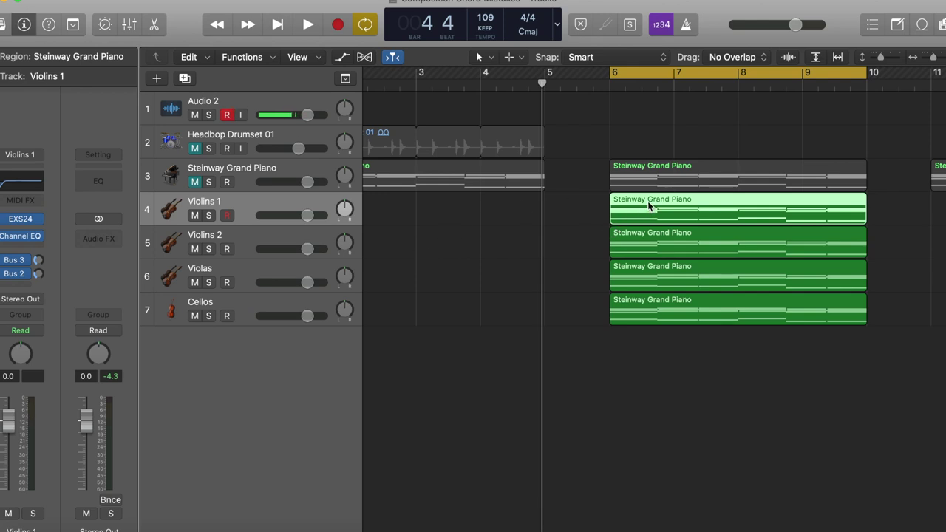
{"action": "left_click", "coordinate": [655, 351]}
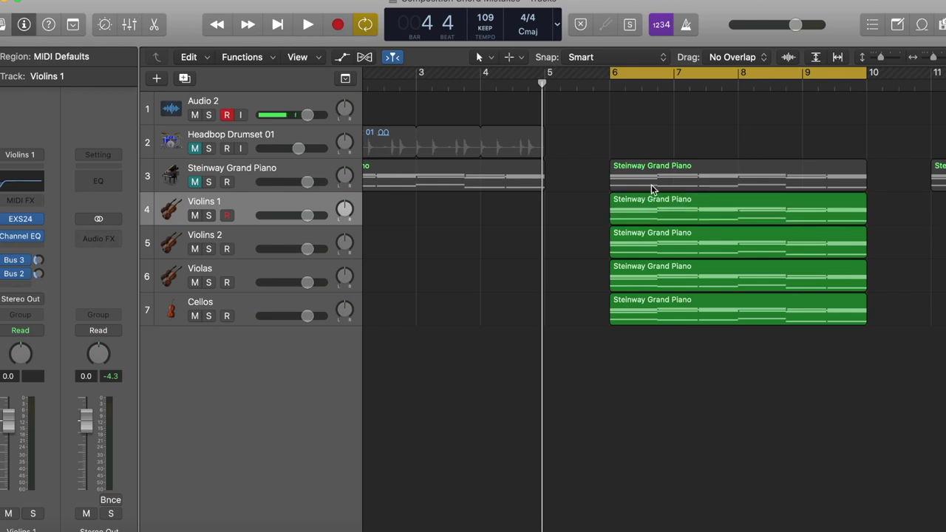
Open Violins 1 in the note editor and delete the lower notes of the bar 6 and first bar 7 chords
{"action": "left_click", "coordinate": [652, 201]}
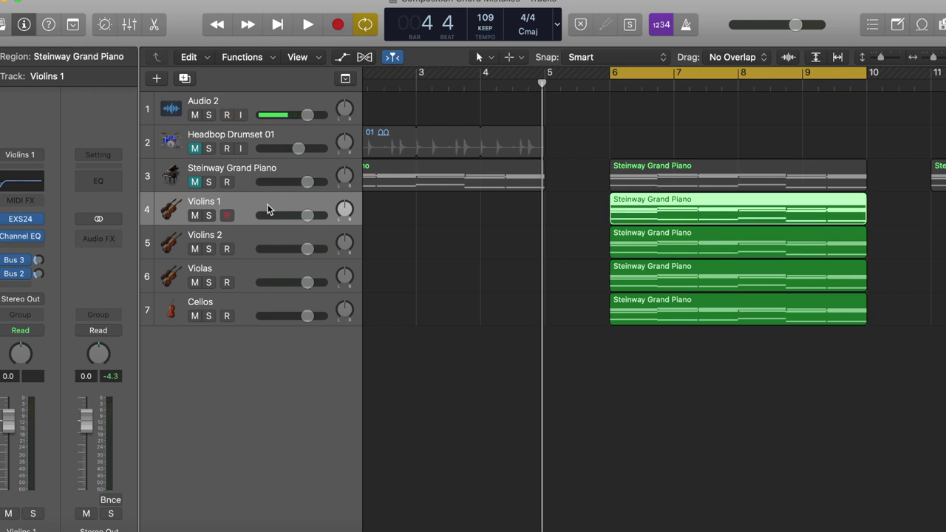
{"action": "key", "text": "super+4"}
{"action": "scroll", "coordinate": [267, 221], "scroll_direction": "up", "scroll_amount": 4}
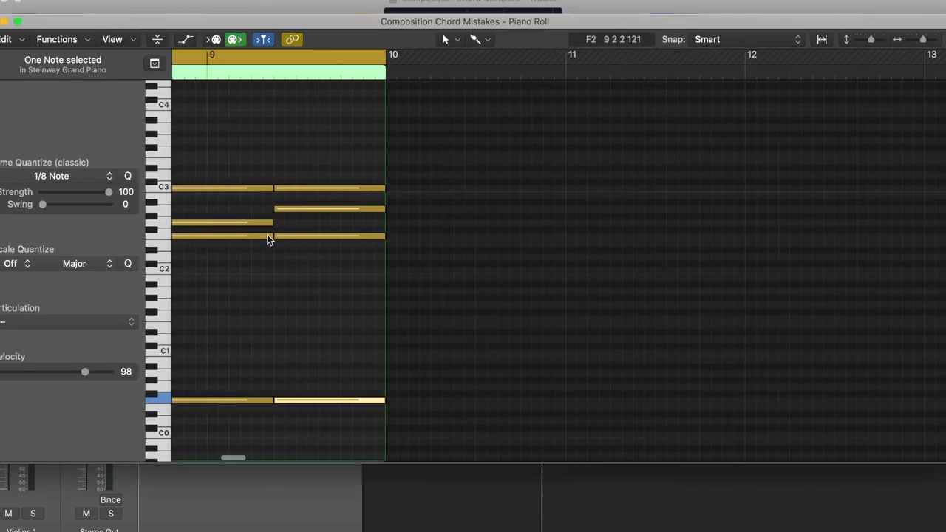
{"action": "scroll", "coordinate": [268, 238], "scroll_direction": "left", "scroll_amount": 10}
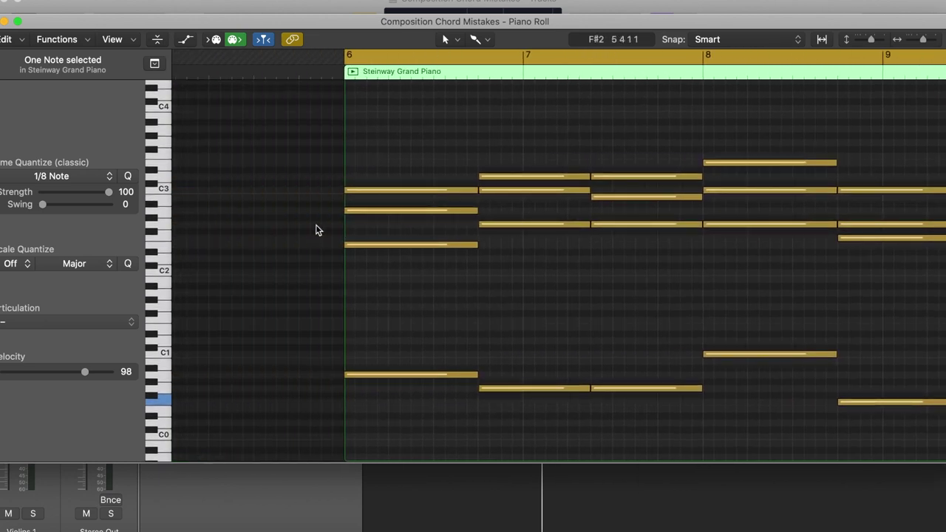
{"action": "left_click_drag", "start_coordinate": [369, 205], "coordinate": [377, 398]}
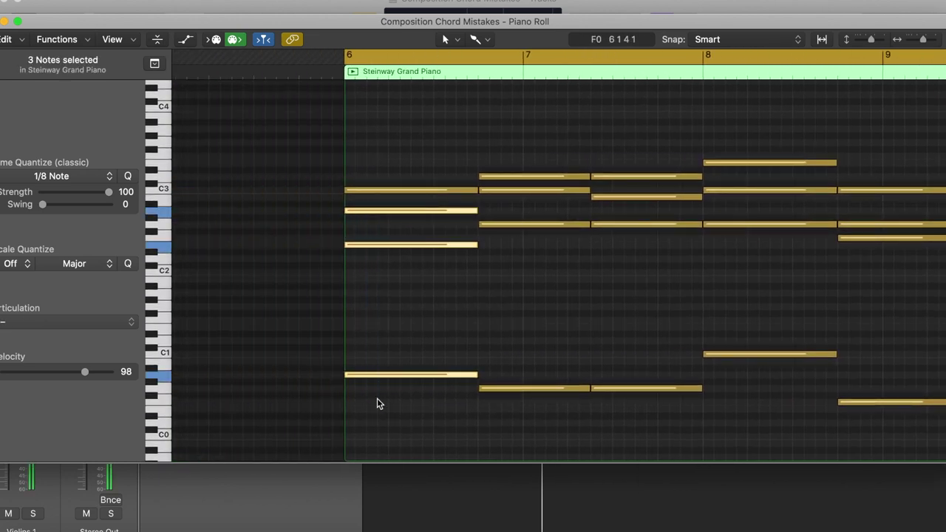
{"action": "key", "text": "Delete"}
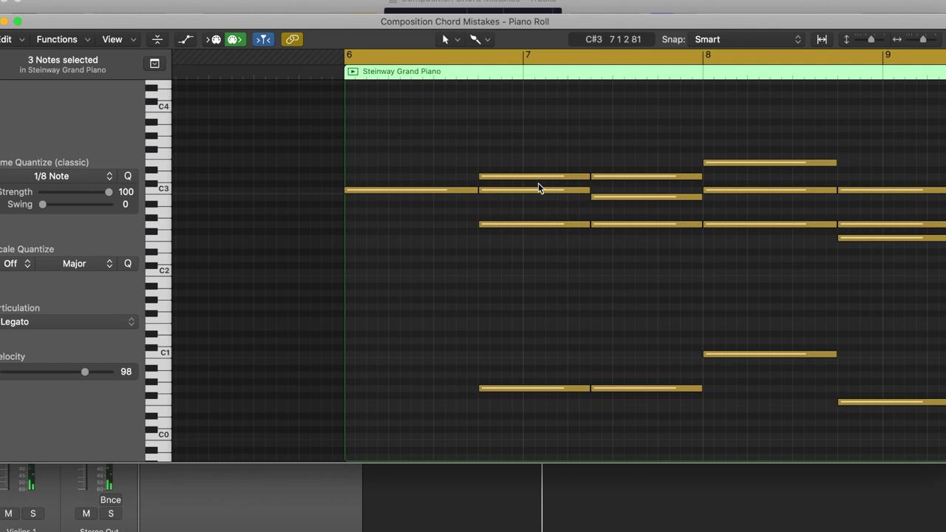
{"action": "left_click_drag", "start_coordinate": [538, 186], "coordinate": [534, 394]}
{"action": "key", "text": "Delete"}
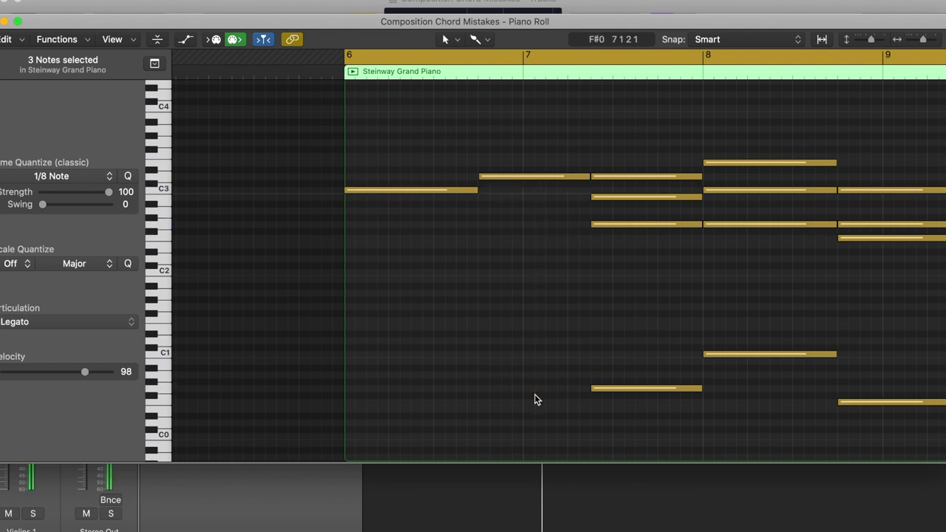
Delete the lower notes of the remaining bar 7–9 chords and close the editor
{"action": "left_click_drag", "start_coordinate": [626, 188], "coordinate": [649, 417]}
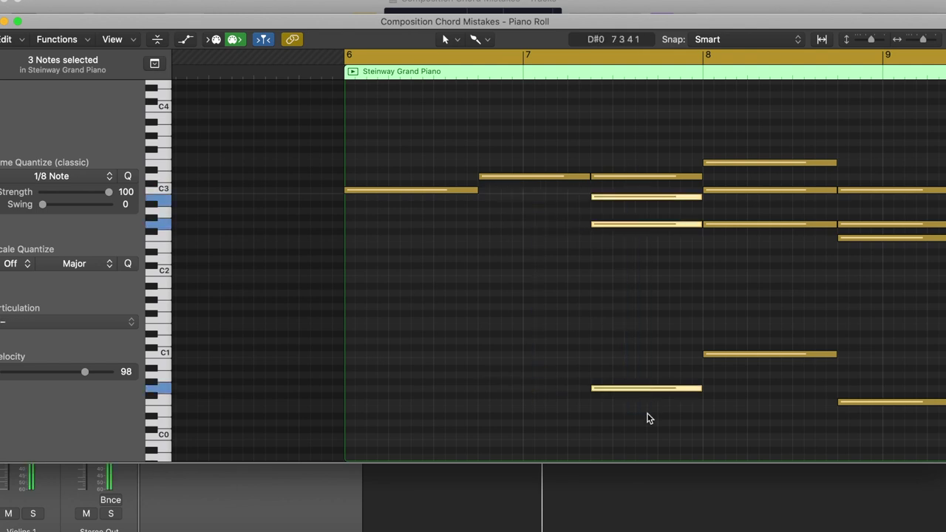
{"action": "key", "text": "Delete"}
{"action": "left_click_drag", "start_coordinate": [756, 184], "coordinate": [748, 426]}
{"action": "key", "text": "Delete"}
{"action": "scroll", "coordinate": [747, 427], "scroll_direction": "right", "scroll_amount": 5}
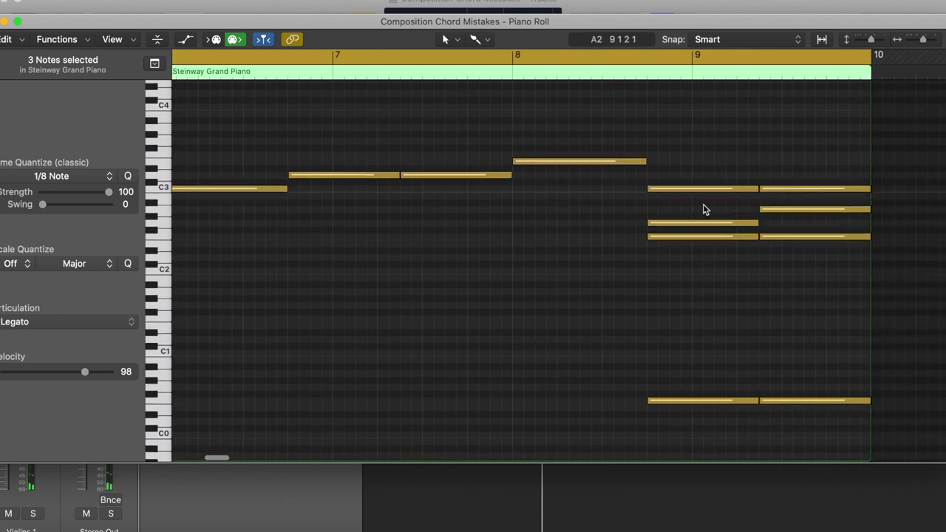
{"action": "left_click_drag", "start_coordinate": [702, 201], "coordinate": [839, 428]}
{"action": "key", "text": "Delete"}
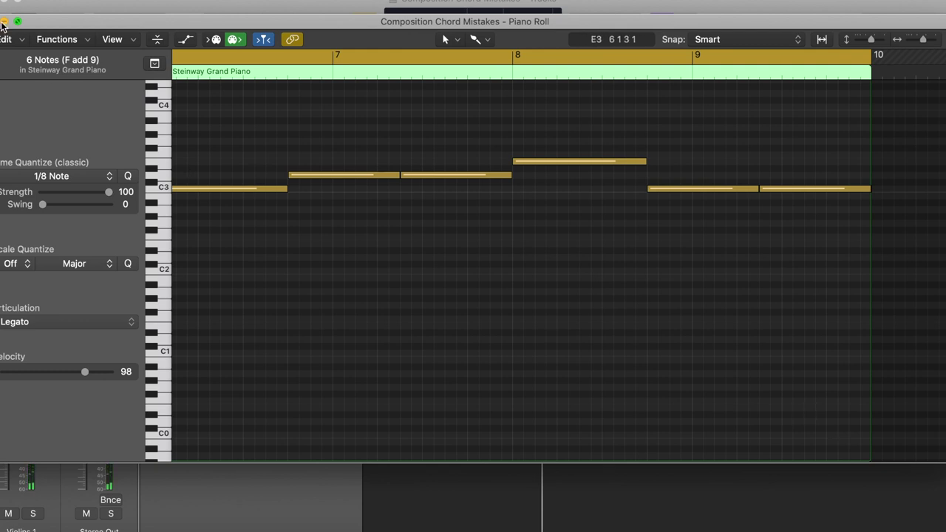
{"action": "key", "text": "super+w"}
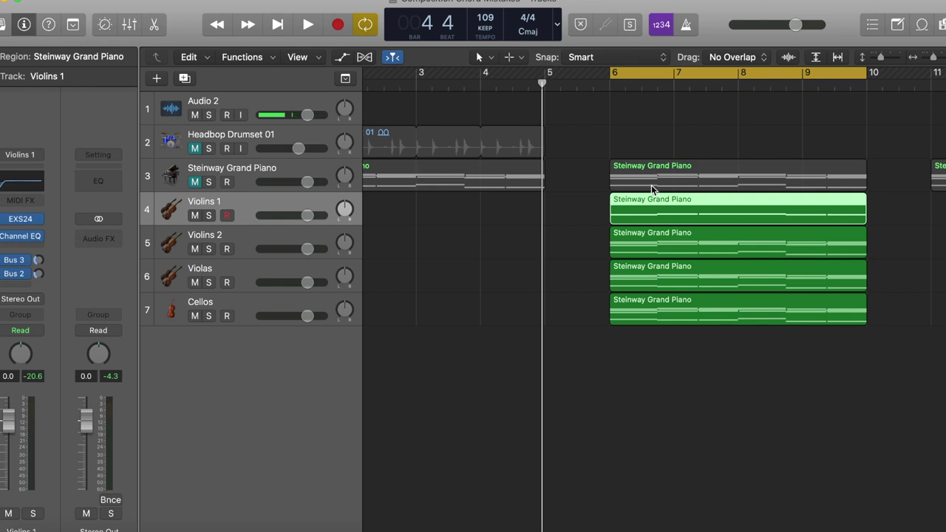
Open the Violins 2 region and delete the C3, two D3 and E3 notes in bars 6–8
{"action": "left_click", "coordinate": [646, 236]}
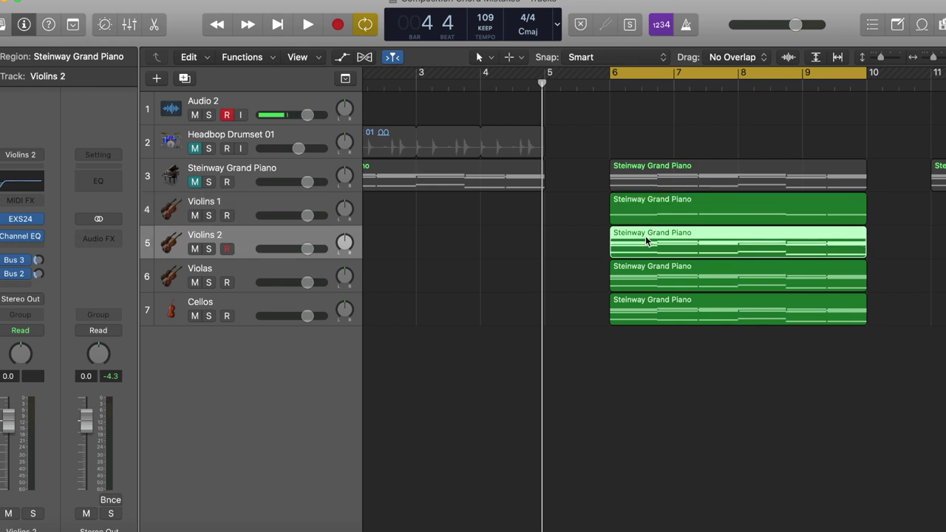
{"action": "double_click", "coordinate": [646, 236]}
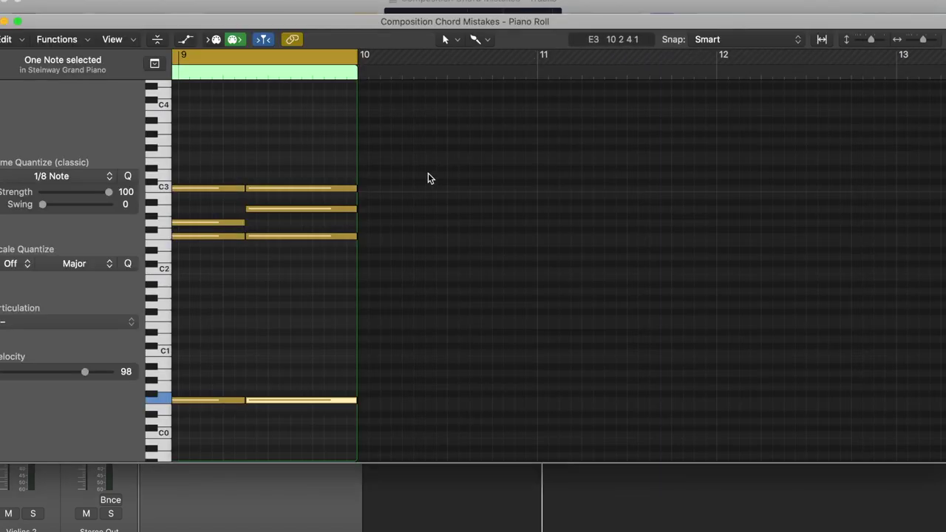
{"action": "key", "text": "z"}
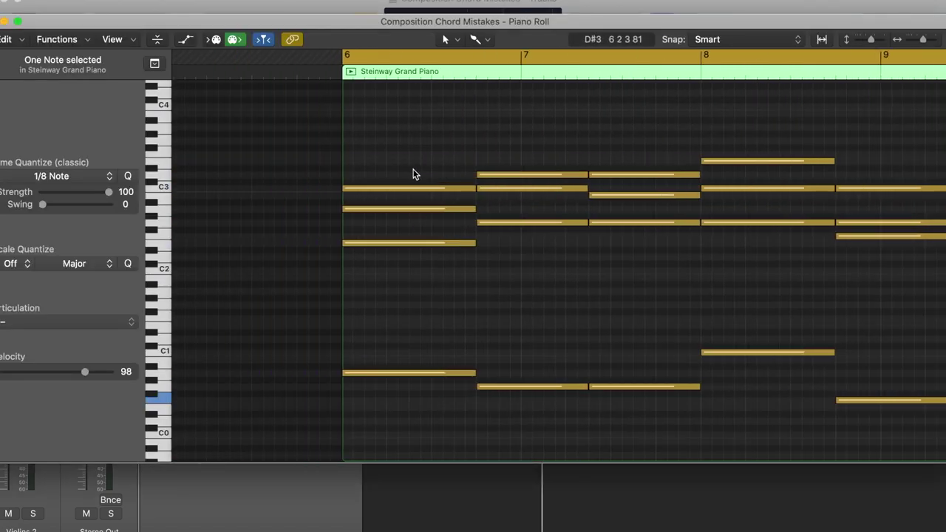
{"action": "left_click", "coordinate": [406, 189]}
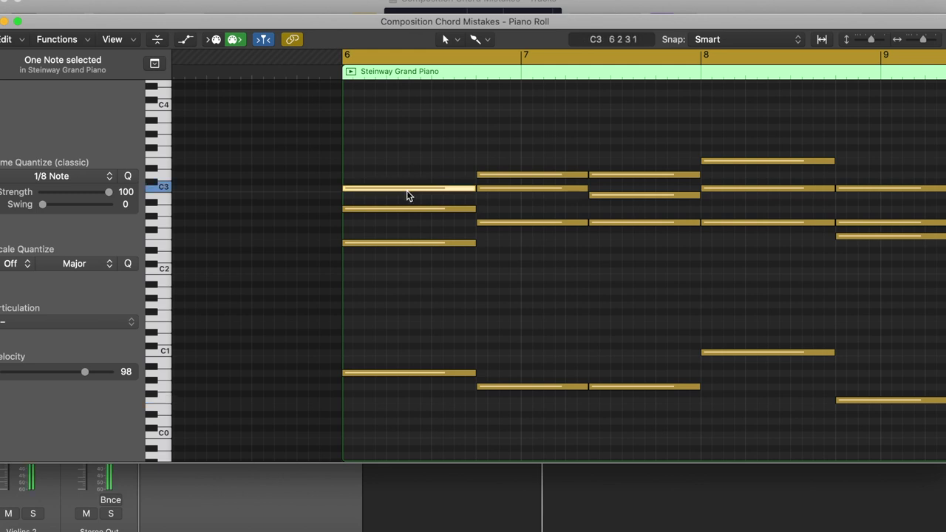
{"action": "key", "text": "Delete"}
{"action": "left_click", "coordinate": [510, 176]}
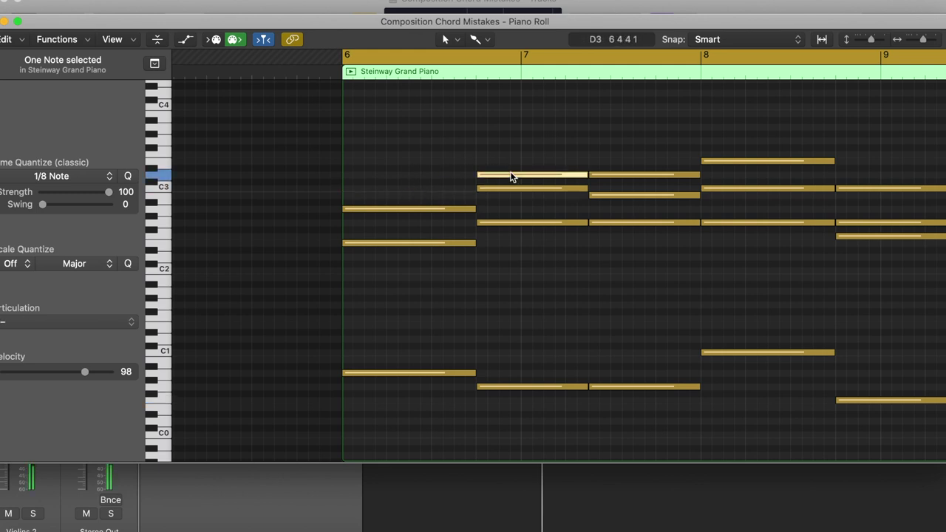
{"action": "key", "text": "Delete"}
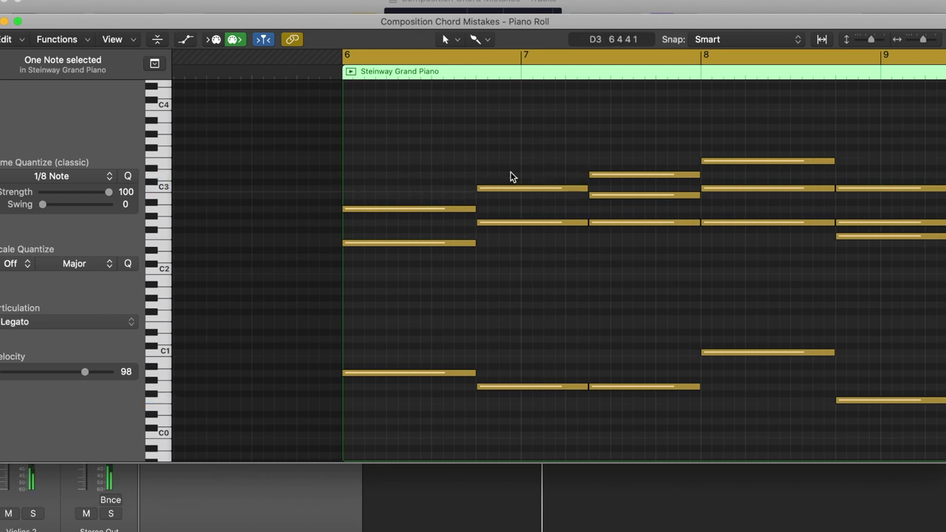
{"action": "left_click", "coordinate": [658, 175]}
{"action": "key", "text": "Delete"}
{"action": "left_click", "coordinate": [732, 161]}
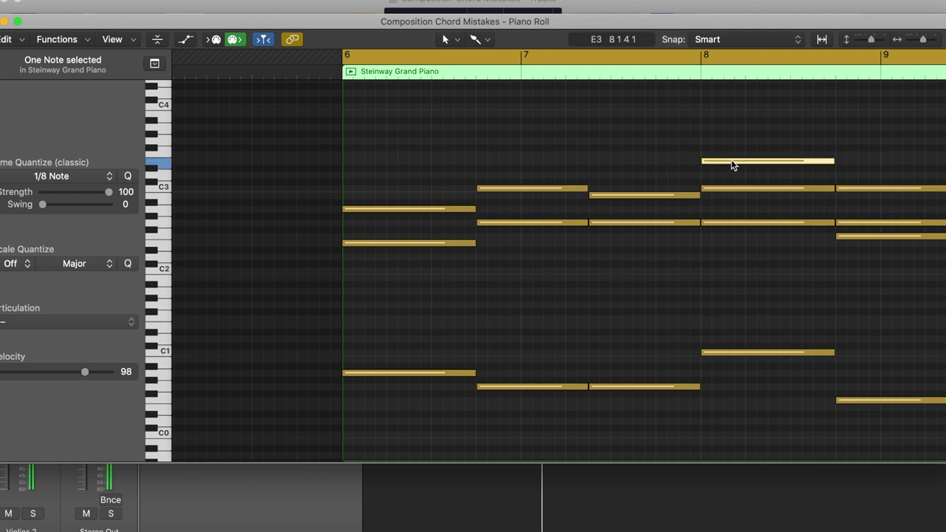
{"action": "key", "text": "Delete"}
Delete the B2 notes around bars 8.75 and 9.5
{"action": "scroll", "coordinate": [731, 163], "scroll_direction": "right", "scroll_amount": 5}
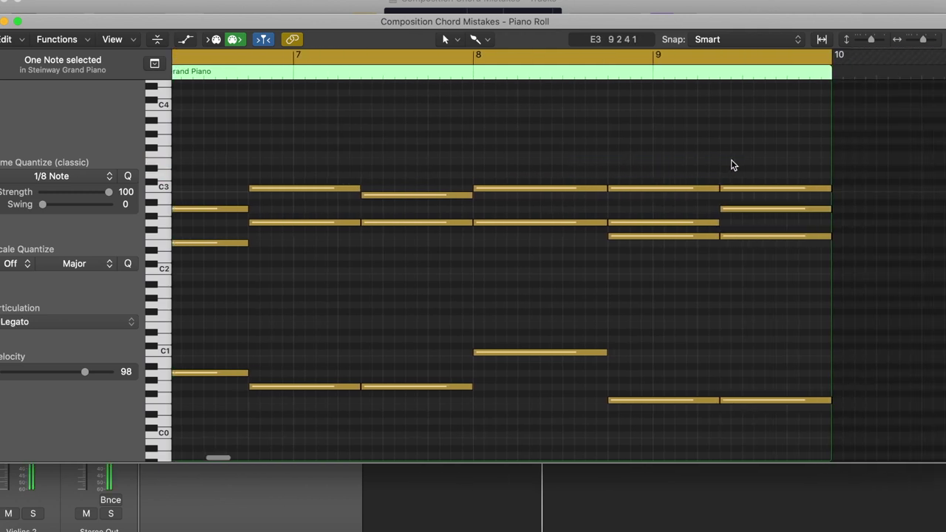
{"action": "left_click", "coordinate": [662, 189]}
{"action": "key", "text": "Delete"}
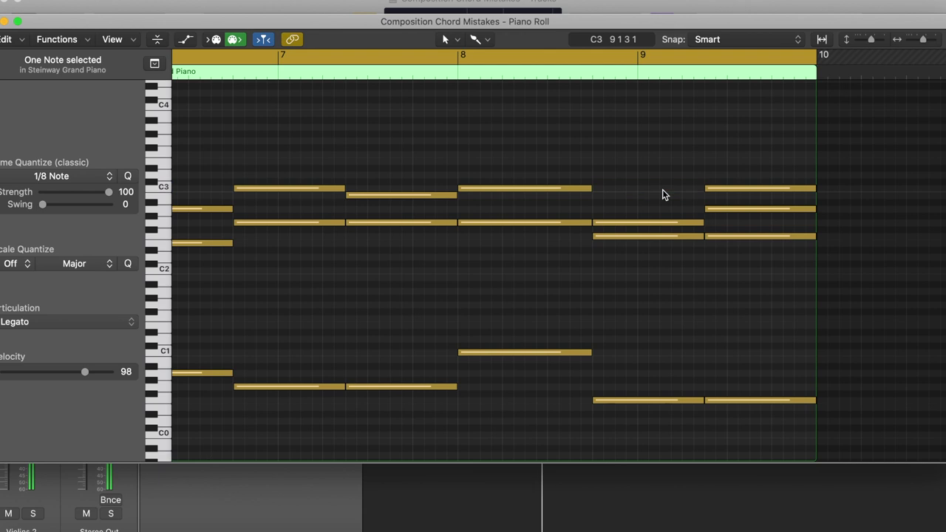
{"action": "left_click", "coordinate": [729, 189]}
{"action": "key", "text": "Delete"}
Delete the stacked lower note pairs at bars 6, 7 and 8
{"action": "scroll", "coordinate": [449, 349], "scroll_direction": "left", "scroll_amount": 5}
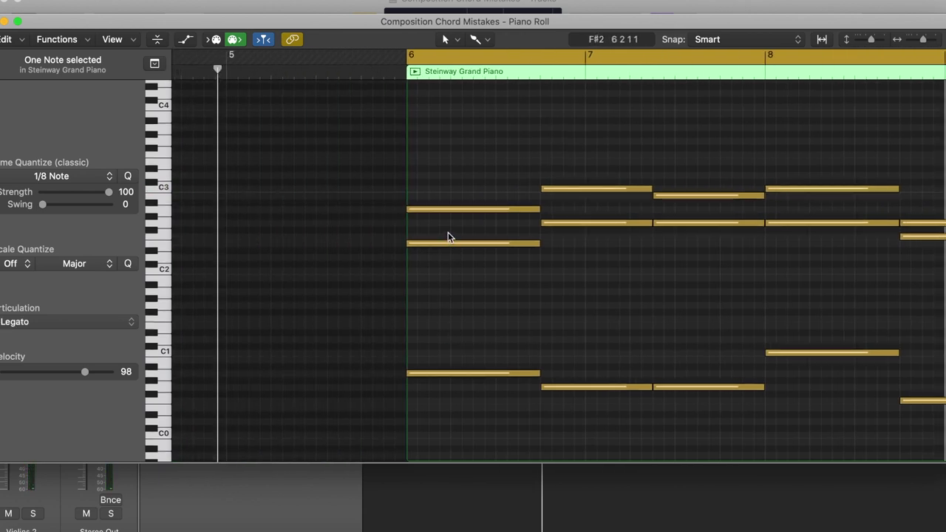
{"action": "left_click_drag", "start_coordinate": [448, 236], "coordinate": [446, 454]}
{"action": "key", "text": "Delete"}
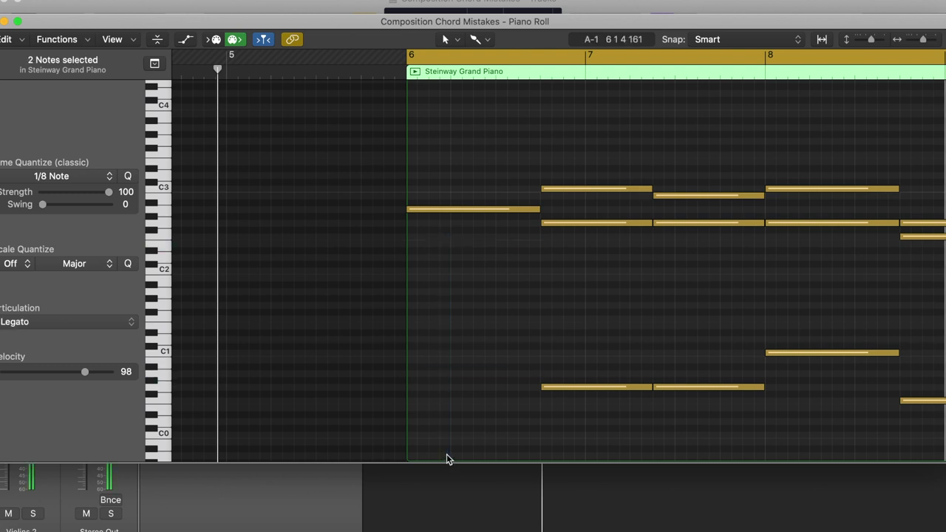
{"action": "left_click_drag", "start_coordinate": [594, 212], "coordinate": [598, 429]}
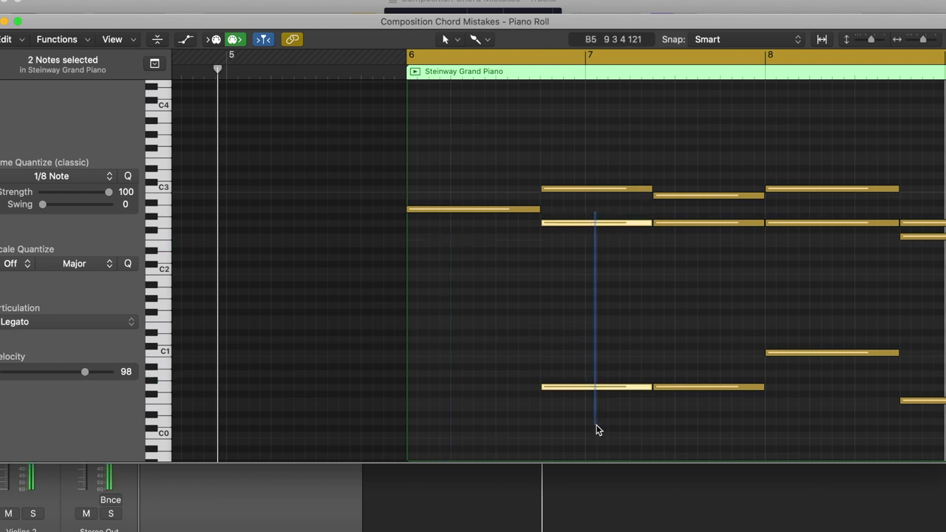
{"action": "key", "text": "Delete"}
{"action": "left_click_drag", "start_coordinate": [705, 209], "coordinate": [696, 429]}
{"action": "key", "text": "Delete"}
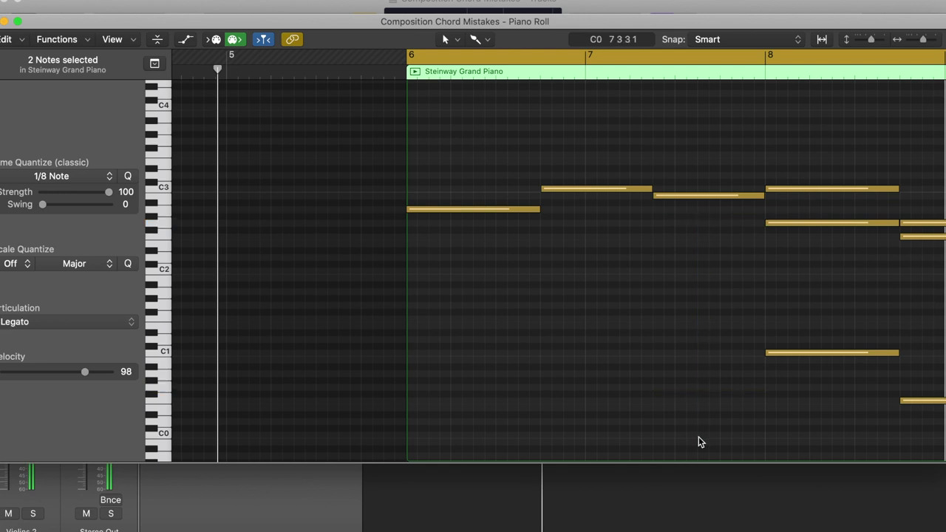
{"action": "left_click_drag", "start_coordinate": [809, 218], "coordinate": [825, 371]}
{"action": "key", "text": "Delete"}
Delete the four remaining lower notes and close the note editor
{"action": "scroll", "coordinate": [813, 373], "scroll_direction": "right", "scroll_amount": 3}
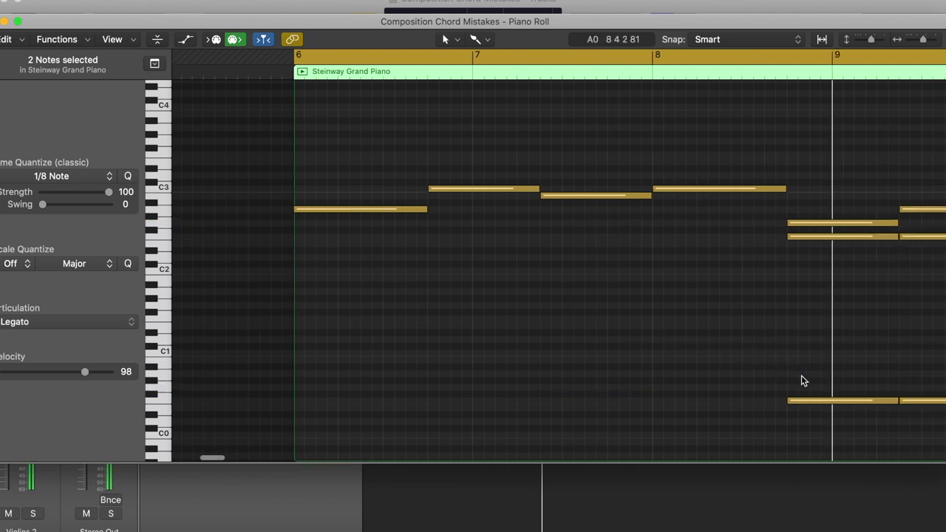
{"action": "scroll", "coordinate": [804, 380], "scroll_direction": "right", "scroll_amount": 5}
{"action": "left_click_drag", "start_coordinate": [465, 232], "coordinate": [683, 418]}
{"action": "key", "text": "Delete"}
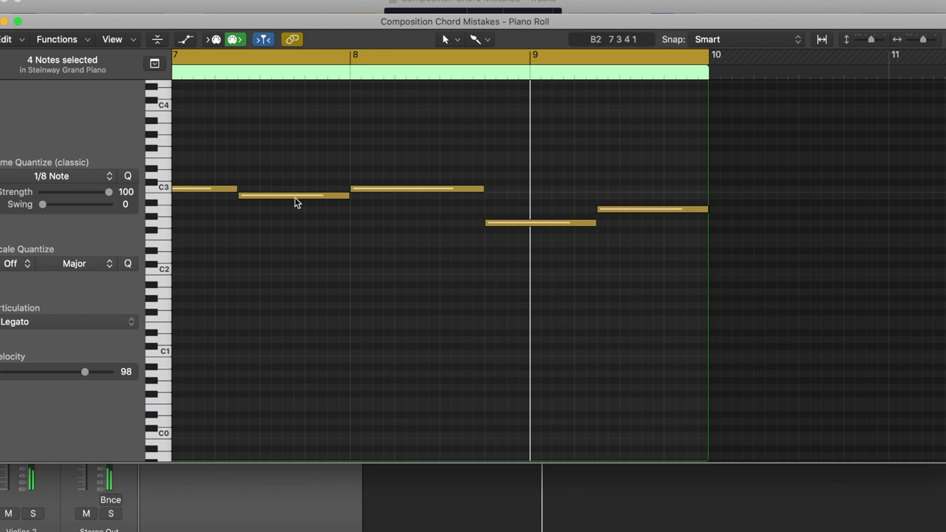
{"action": "left_click", "coordinate": [4, 22]}
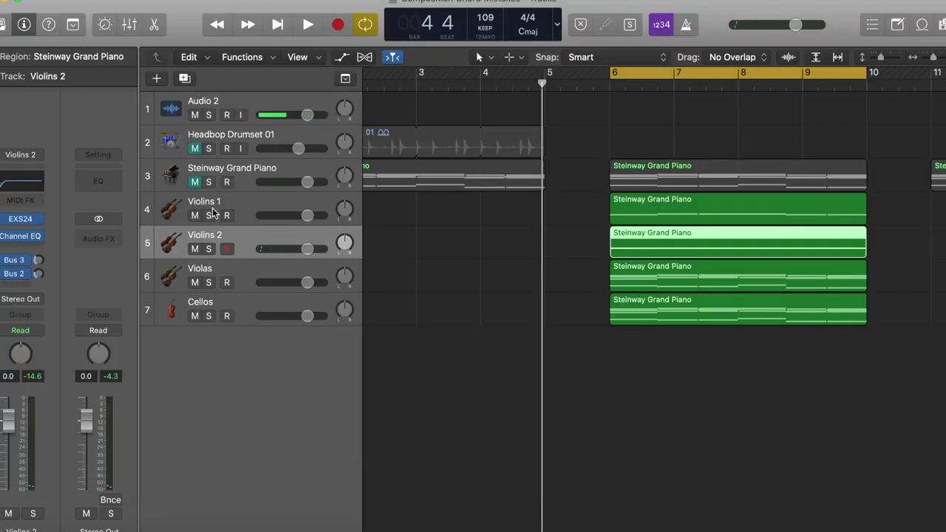
Open the Violas region and delete the upper note pairs at bars 6, 6.75 and 7.5
{"action": "left_click", "coordinate": [621, 278]}
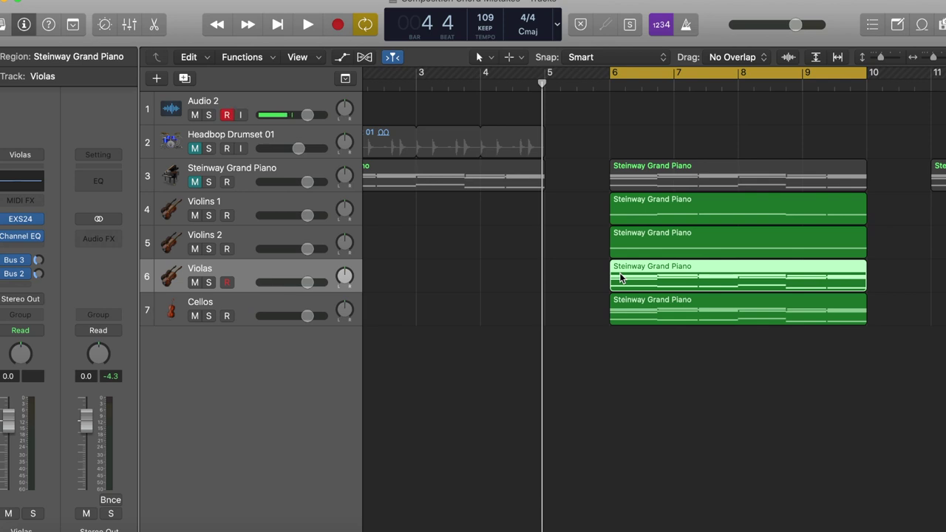
{"action": "double_click", "coordinate": [620, 275]}
{"action": "scroll", "coordinate": [210, 231], "scroll_direction": "left", "scroll_amount": 10}
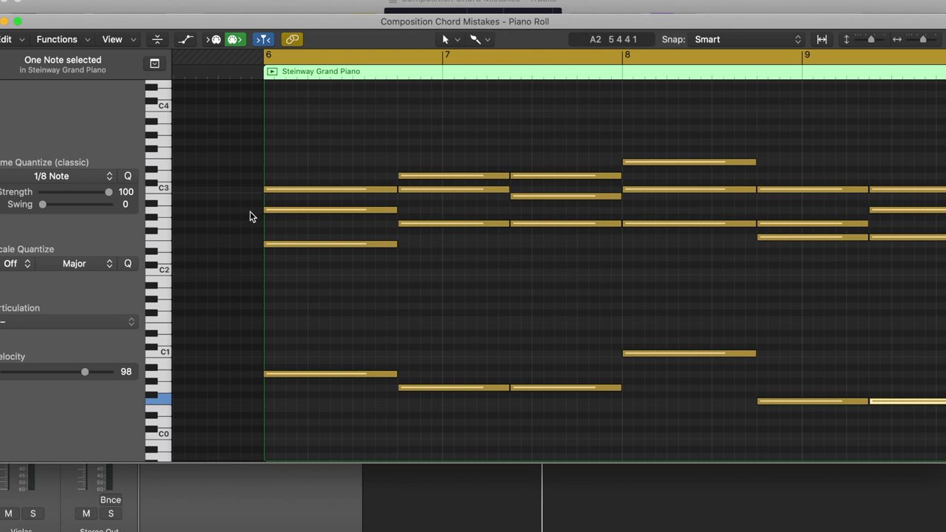
{"action": "left_click_drag", "start_coordinate": [294, 149], "coordinate": [303, 225]}
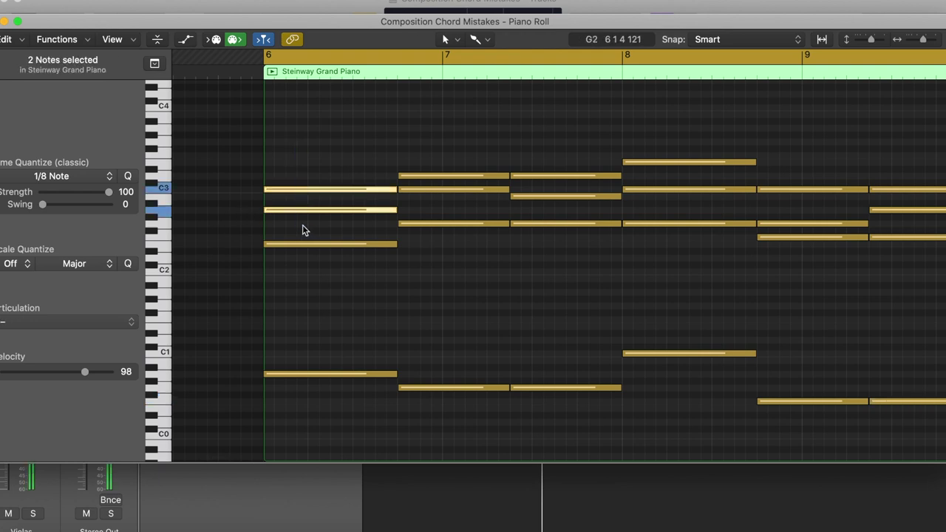
{"action": "key", "text": "Delete"}
{"action": "left_click_drag", "start_coordinate": [437, 142], "coordinate": [440, 191]}
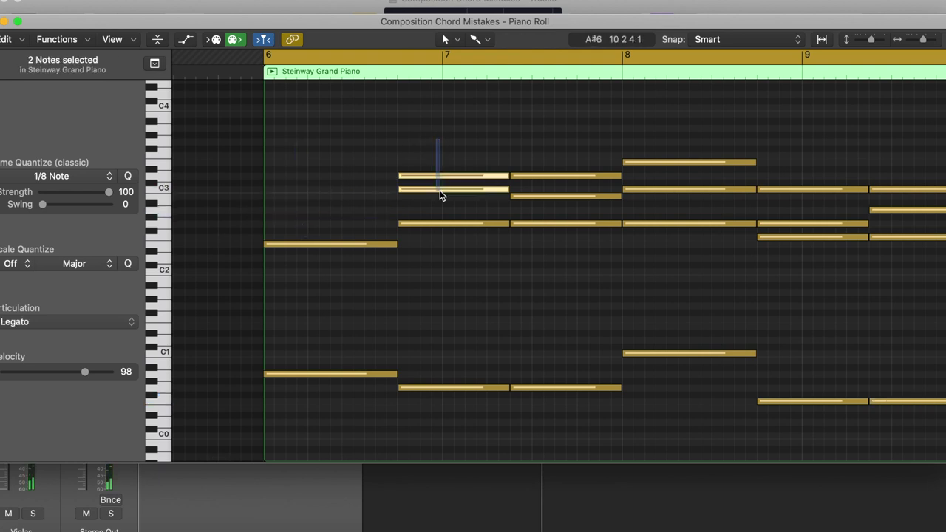
{"action": "key", "text": "Delete"}
{"action": "left_click_drag", "start_coordinate": [546, 160], "coordinate": [552, 209]}
{"action": "key", "text": "Delete"}
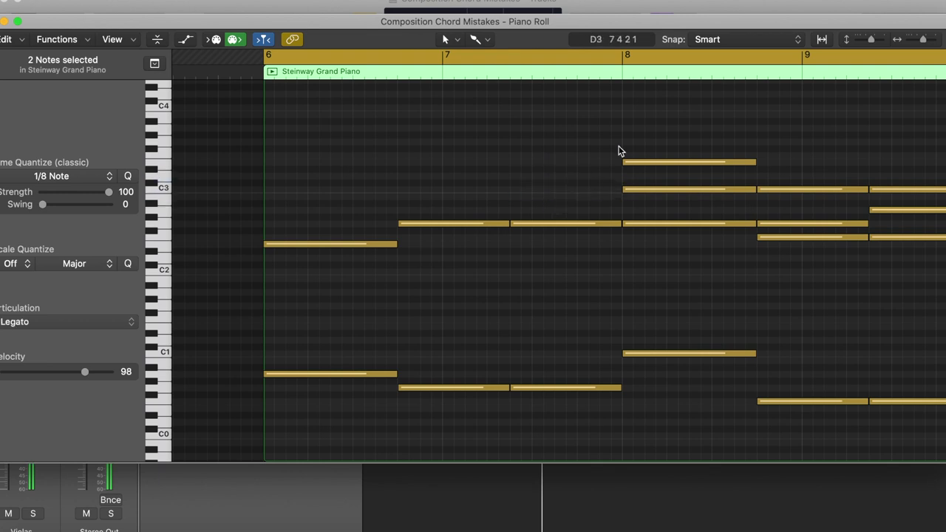
Delete the upper note pairs at bars 8, 8.75 and 9.25
{"action": "left_click_drag", "start_coordinate": [657, 159], "coordinate": [662, 197]}
{"action": "key", "text": "Delete"}
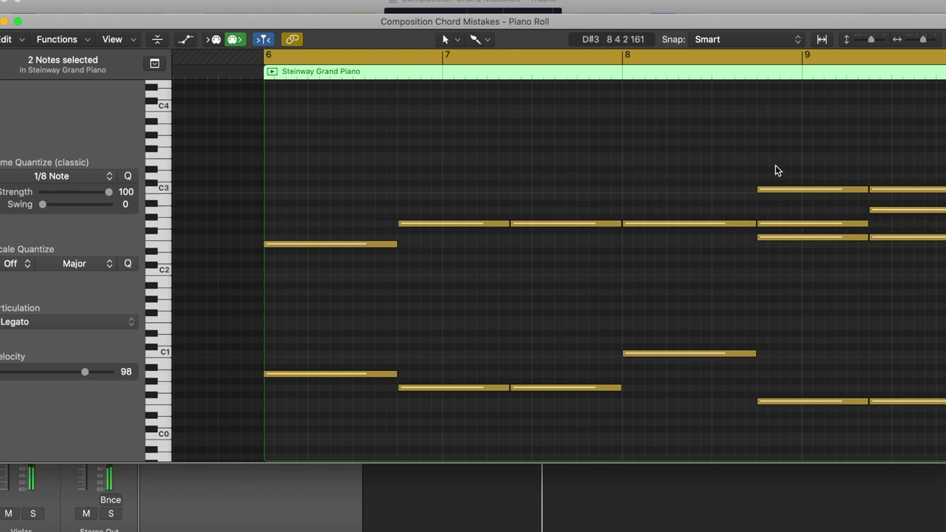
{"action": "left_click_drag", "start_coordinate": [776, 164], "coordinate": [780, 220]}
{"action": "key", "text": "Delete"}
{"action": "left_click_drag", "start_coordinate": [899, 154], "coordinate": [899, 225]}
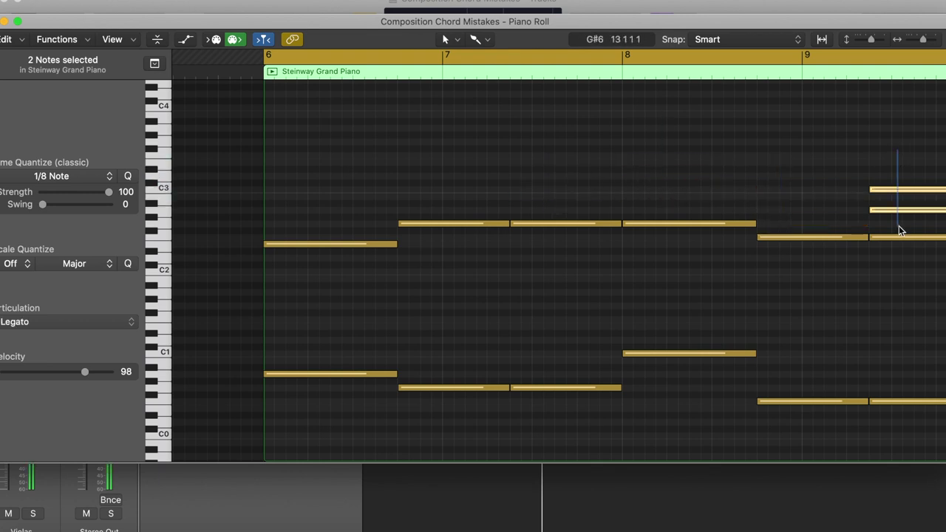
{"action": "key", "text": "Delete"}
Delete the six low notes, leaving the middle voice, and close the Violas editor
{"action": "left_click_drag", "start_coordinate": [340, 348], "coordinate": [932, 424]}
{"action": "key", "text": "Delete"}
{"action": "scroll", "coordinate": [890, 414], "scroll_direction": "right", "scroll_amount": 5}
{"action": "scroll", "coordinate": [890, 414], "scroll_direction": "left", "scroll_amount": 3}
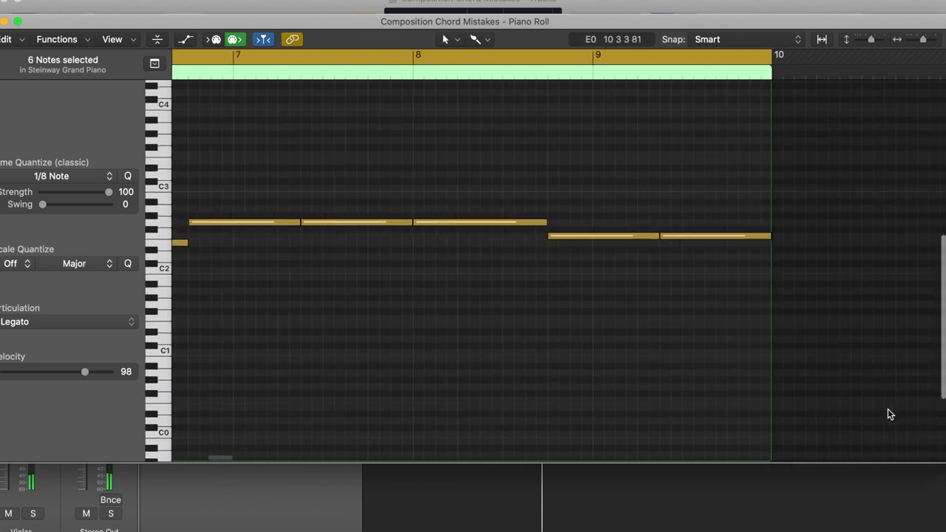
{"action": "scroll", "coordinate": [433, 239], "scroll_direction": "left", "scroll_amount": 2}
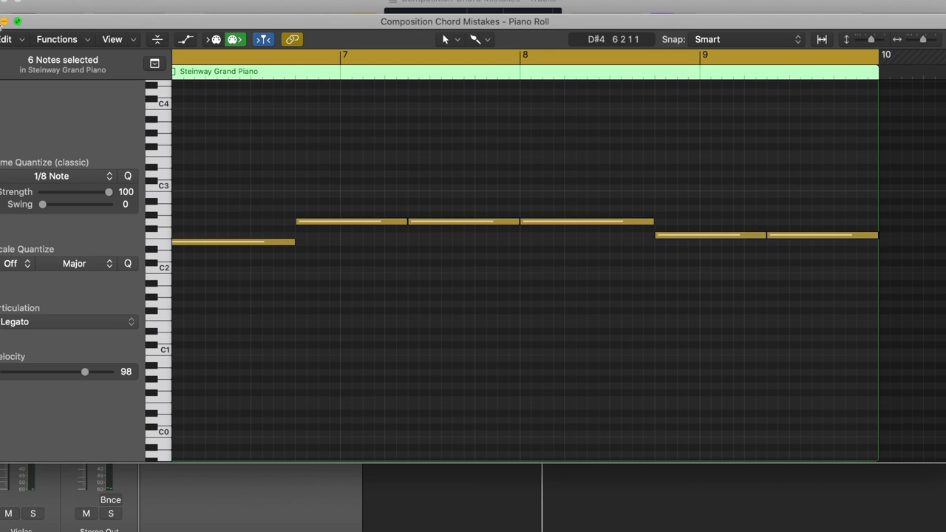
{"action": "key", "text": "super+w"}
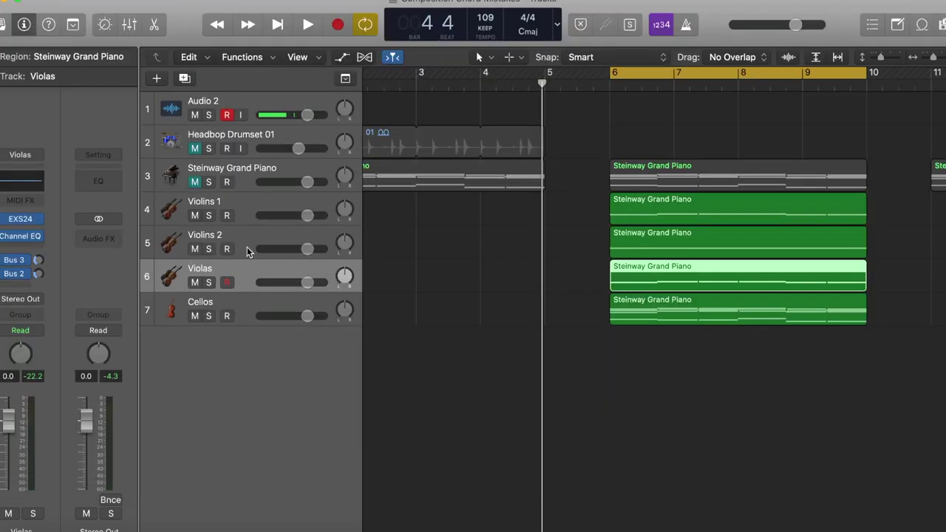
Open the Cellos region and delete all the upper notes around C3, keeping the bass
{"action": "left_click", "coordinate": [241, 299]}
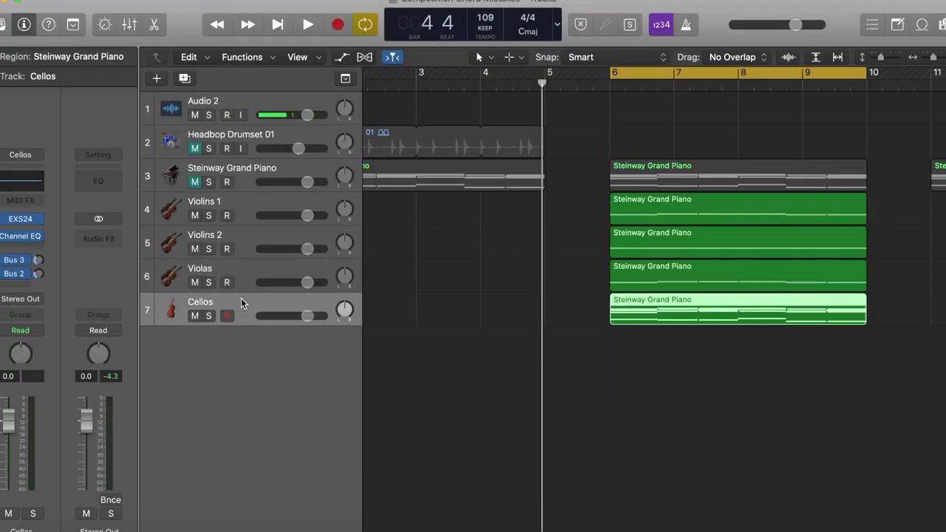
{"action": "double_click", "coordinate": [725, 300]}
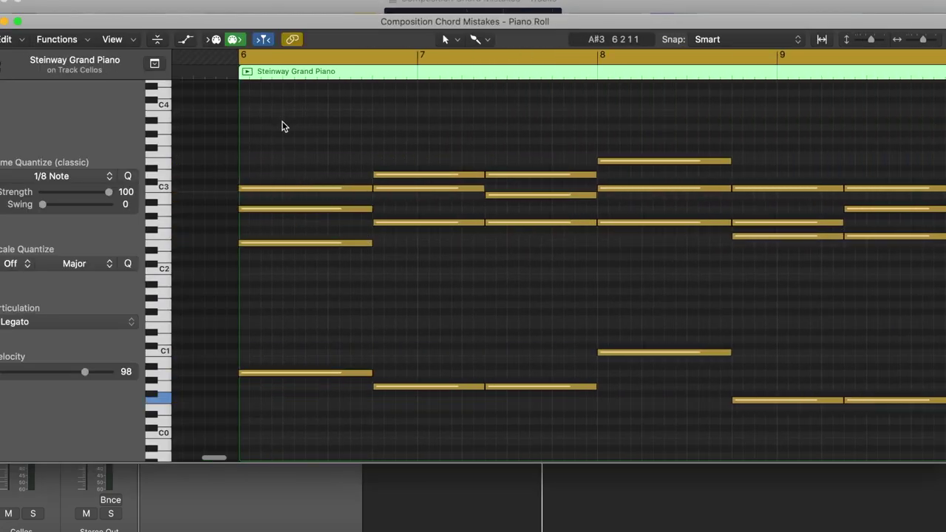
{"action": "left_click_drag", "start_coordinate": [284, 122], "coordinate": [939, 238]}
{"action": "key", "text": "Delete"}
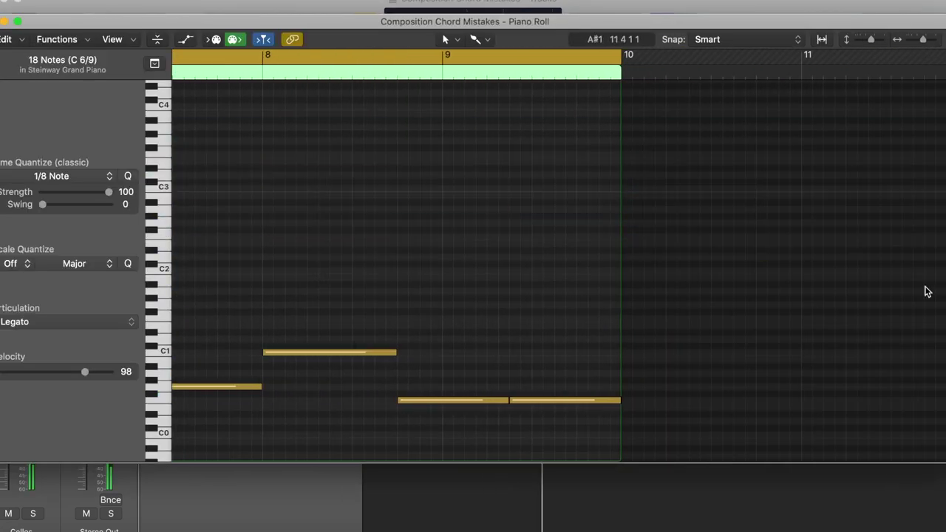
Close the Cellos editor and play back the cycled bars 6–10 string arrangement
{"action": "scroll", "coordinate": [708, 317], "scroll_direction": "left", "scroll_amount": 5}
{"action": "scroll", "coordinate": [707, 317], "scroll_direction": "left", "scroll_amount": 10}
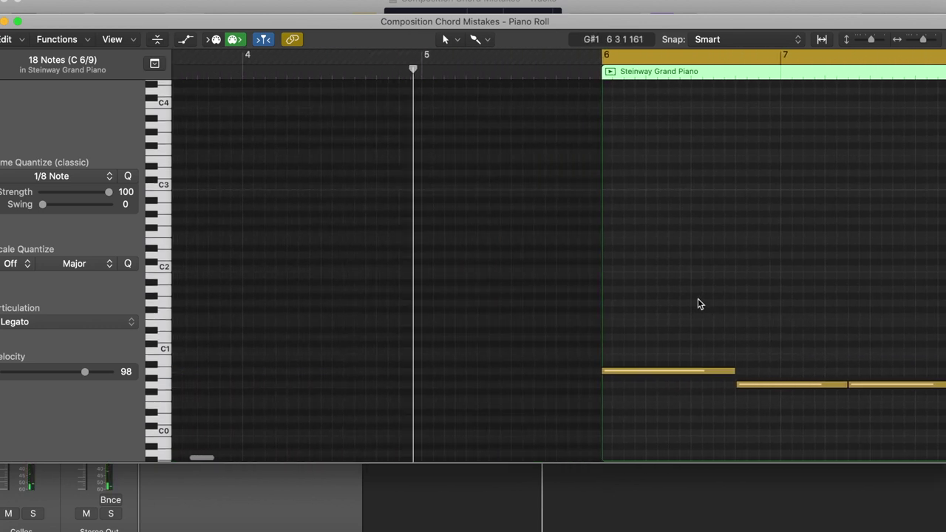
{"action": "scroll", "coordinate": [700, 303], "scroll_direction": "right", "scroll_amount": 3}
{"action": "scroll", "coordinate": [700, 303], "scroll_direction": "right", "scroll_amount": 3}
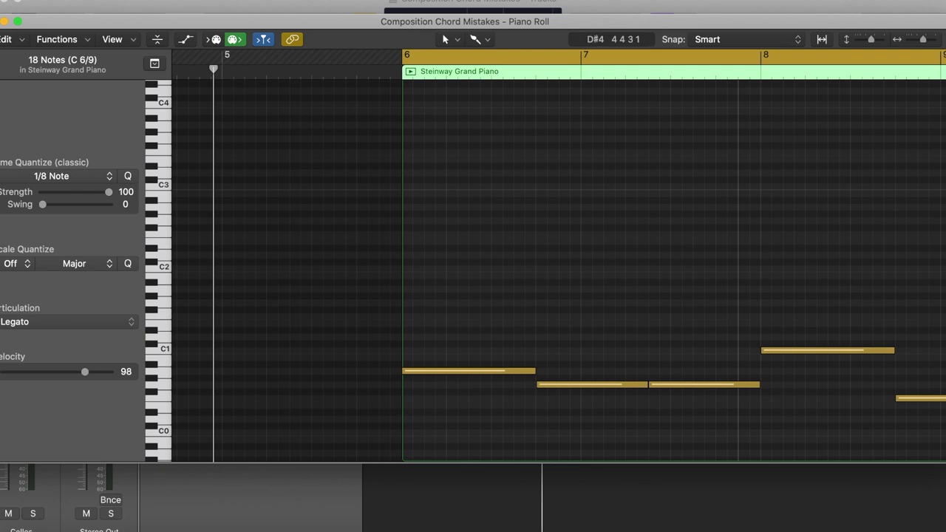
{"action": "key", "text": "super+w"}
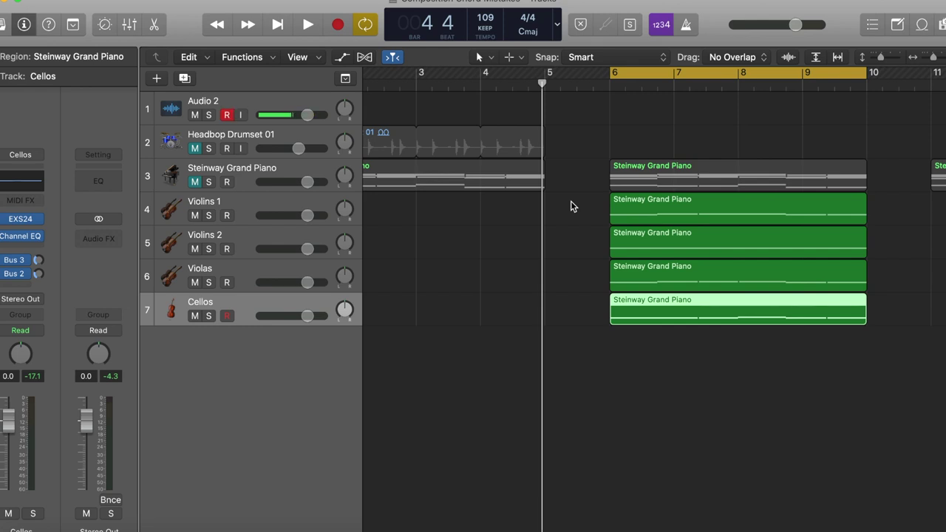
{"action": "key", "text": "space"}
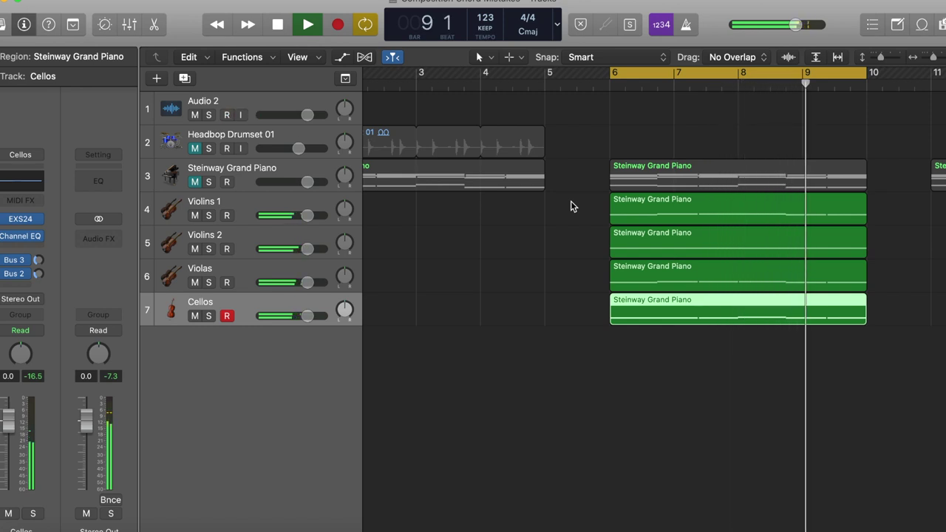
{"action": "key", "text": "space"}
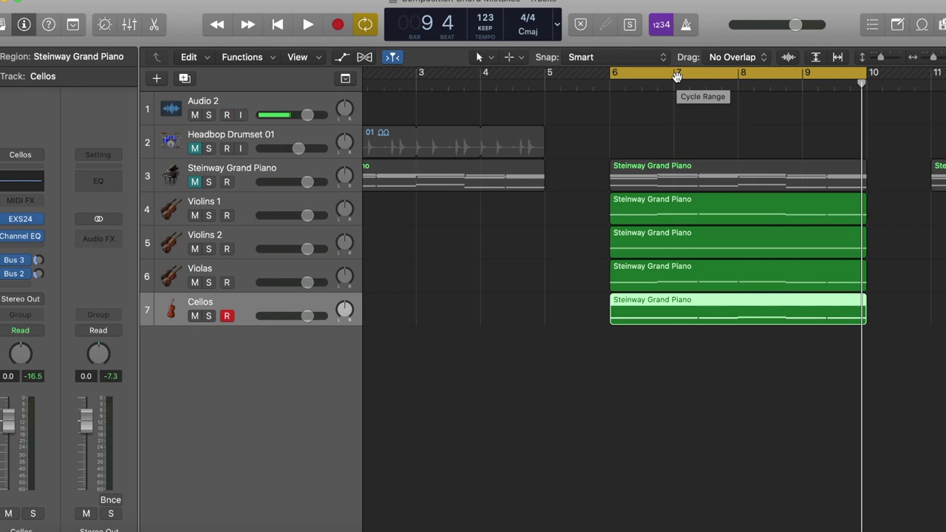
{"action": "scroll", "coordinate": [676, 76], "scroll_direction": "right", "scroll_amount": 3}
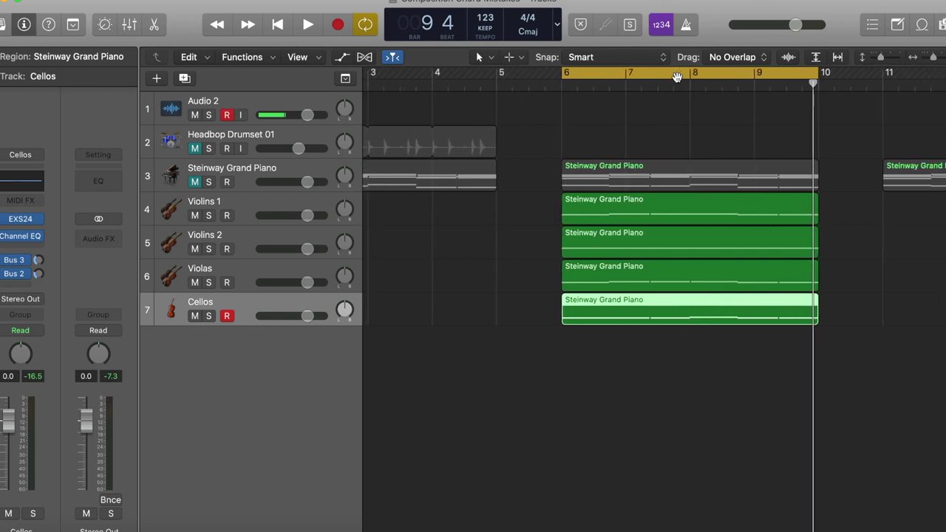
Copy the four green string regions to bar 11
{"action": "scroll", "coordinate": [712, 91], "scroll_direction": "right", "scroll_amount": 10}
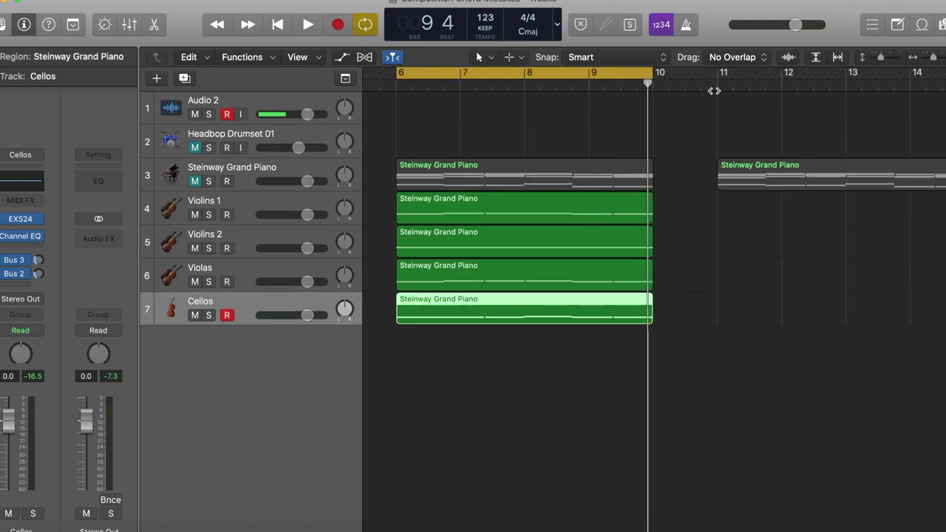
{"action": "left_click_drag", "start_coordinate": [696, 205], "coordinate": [526, 332]}
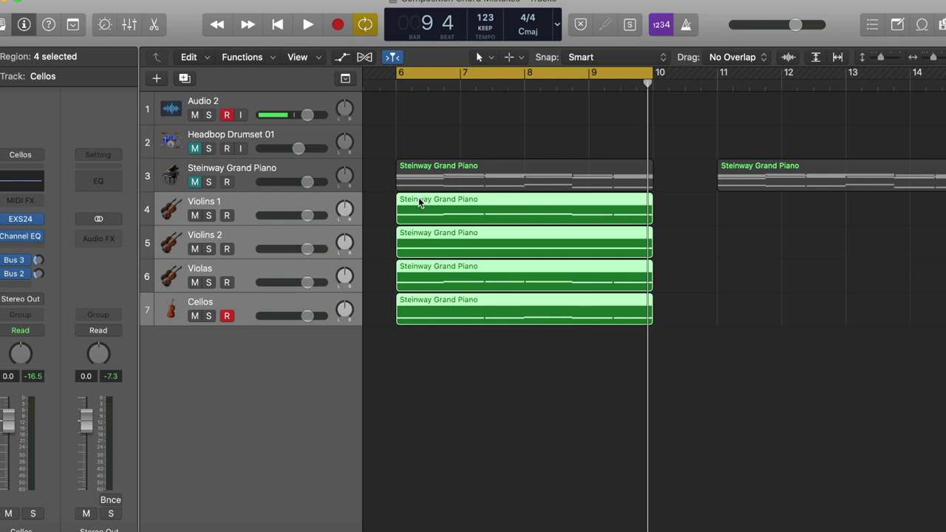
{"action": "left_click_drag", "start_coordinate": [419, 200], "coordinate": [739, 240]}
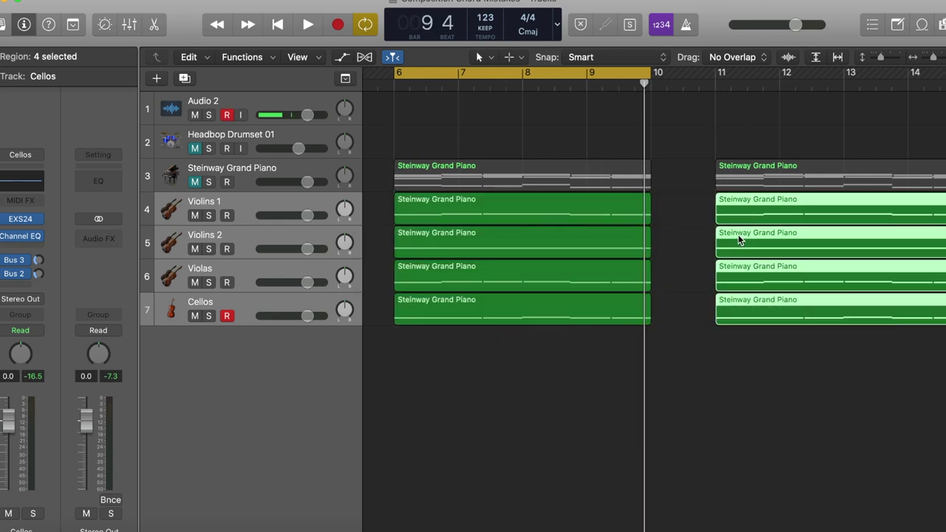
Loop bars 11–15 and open the four bar-11 string copies together in the note editor
{"action": "scroll", "coordinate": [740, 240], "scroll_direction": "right", "scroll_amount": 4}
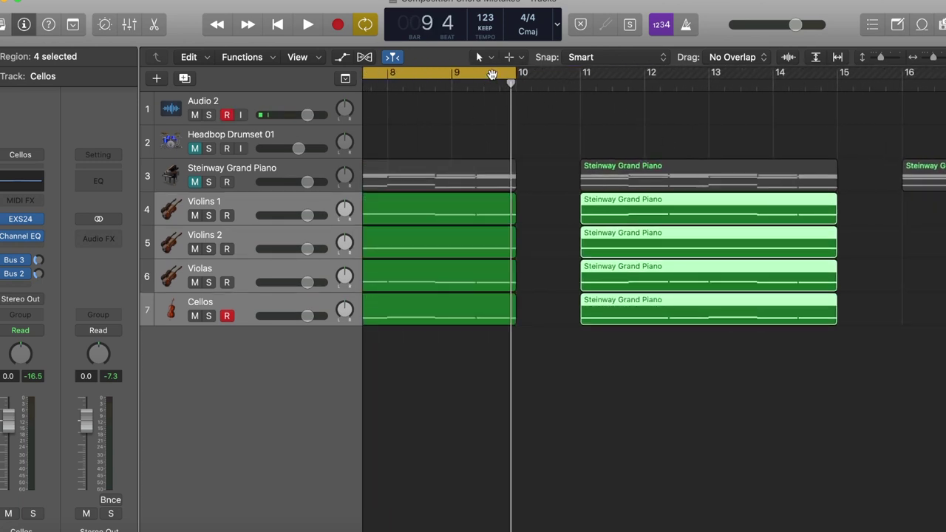
{"action": "left_click", "coordinate": [492, 74]}
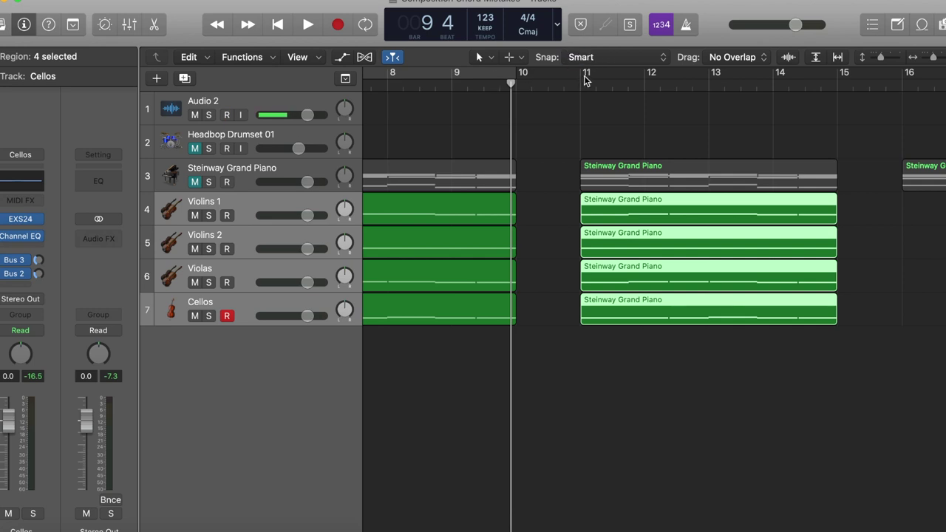
{"action": "left_click_drag", "start_coordinate": [584, 80], "coordinate": [840, 113]}
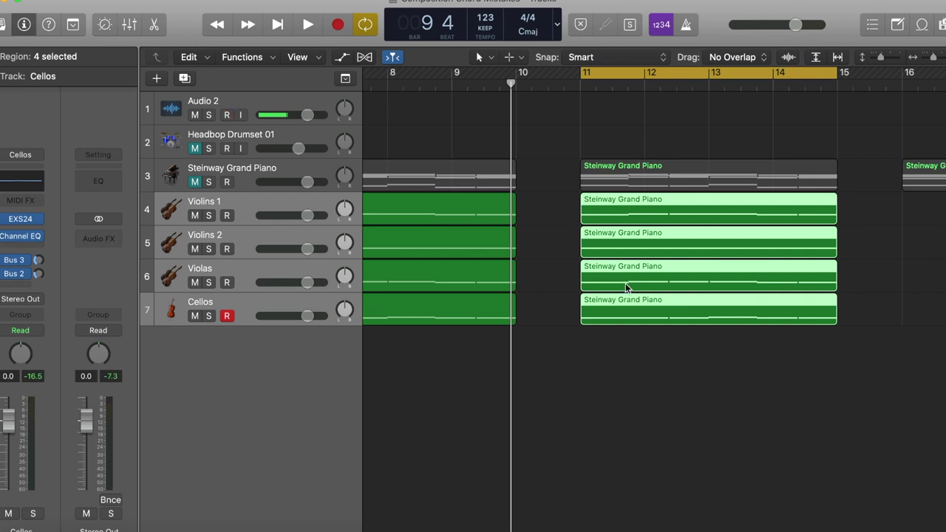
{"action": "left_click", "coordinate": [627, 344]}
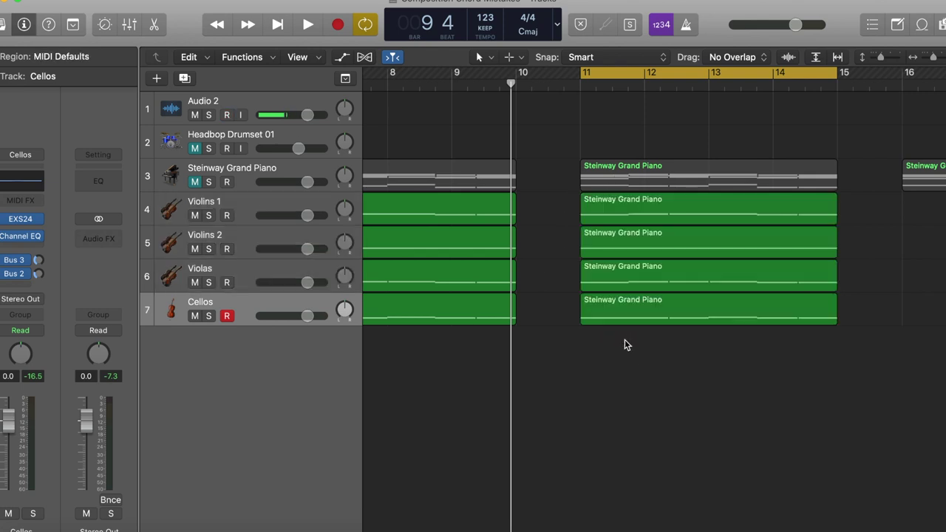
{"action": "left_click_drag", "start_coordinate": [562, 214], "coordinate": [686, 361]}
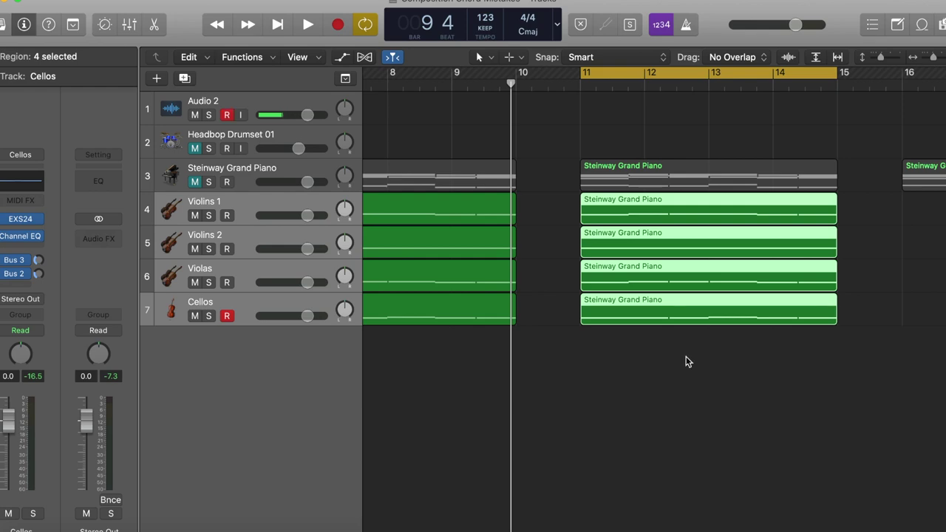
{"action": "key", "text": "super+4"}
Inspect the bar 11 chord notes and delete the stray note near C#4
{"action": "scroll", "coordinate": [564, 323], "scroll_direction": "up", "scroll_amount": 3}
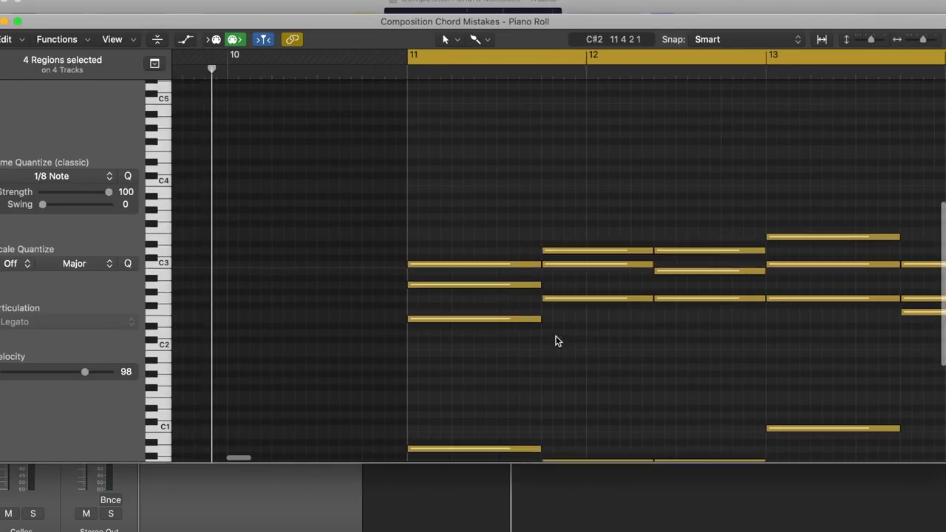
{"action": "scroll", "coordinate": [558, 341], "scroll_direction": "down", "scroll_amount": 5}
{"action": "scroll", "coordinate": [558, 342], "scroll_direction": "right", "scroll_amount": 10}
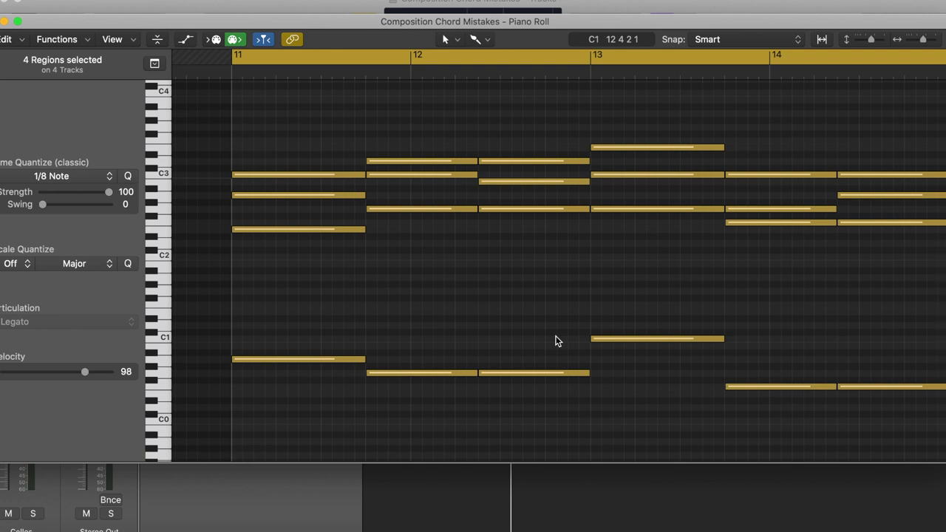
{"action": "scroll", "coordinate": [558, 342], "scroll_direction": "right", "scroll_amount": 2}
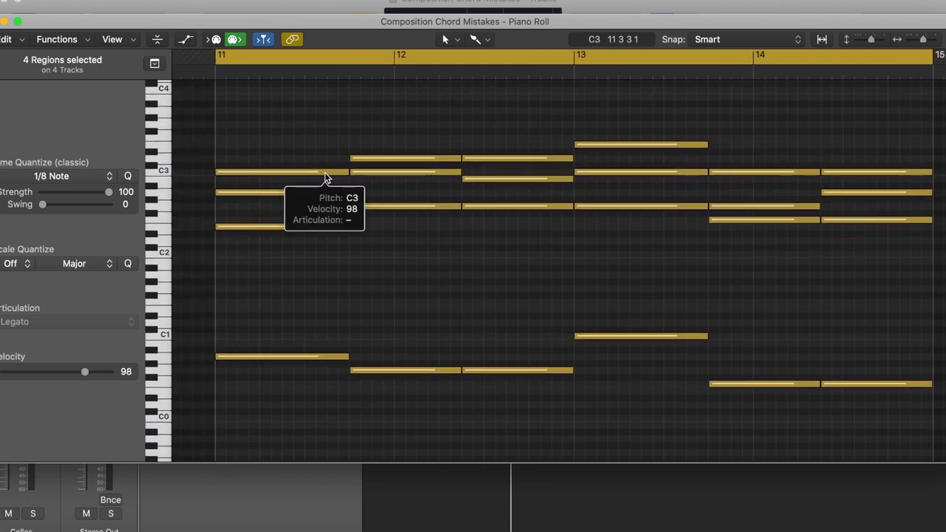
{"action": "left_click", "coordinate": [325, 173]}
{"action": "left_click", "coordinate": [311, 192]}
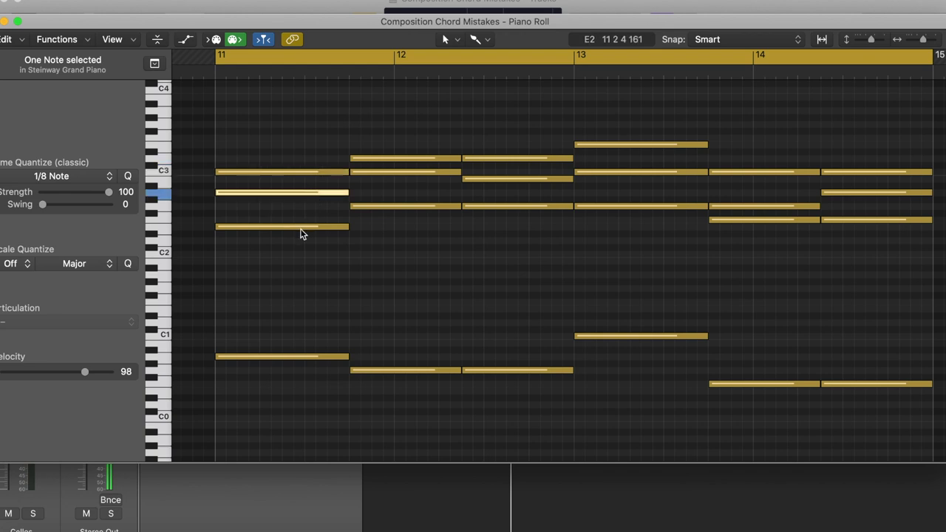
{"action": "left_click", "coordinate": [300, 226]}
{"action": "left_click", "coordinate": [293, 358]}
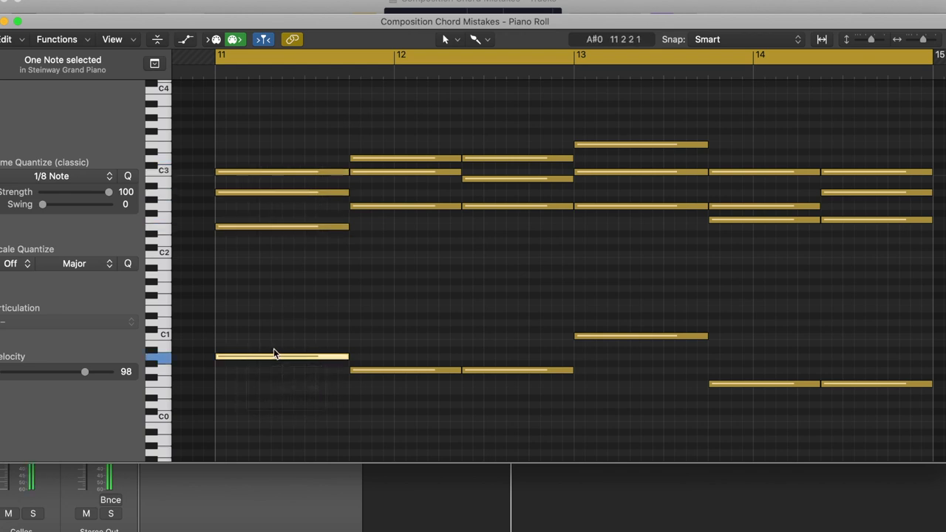
{"action": "left_click", "coordinate": [257, 111], "text": "super"}
{"action": "left_click_drag", "start_coordinate": [258, 107], "coordinate": [905, 423]}
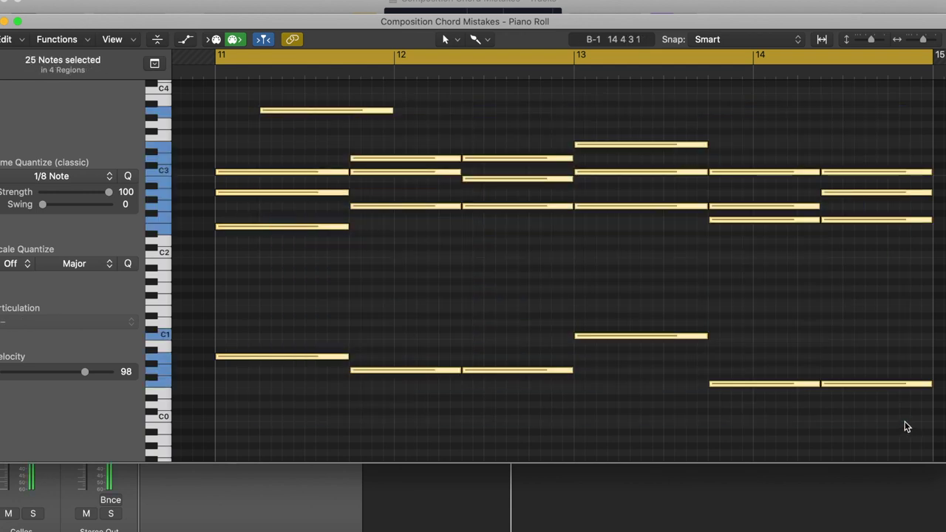
{"action": "left_click", "coordinate": [385, 140]}
{"action": "left_click", "coordinate": [368, 111]}
{"action": "key", "text": "Delete"}
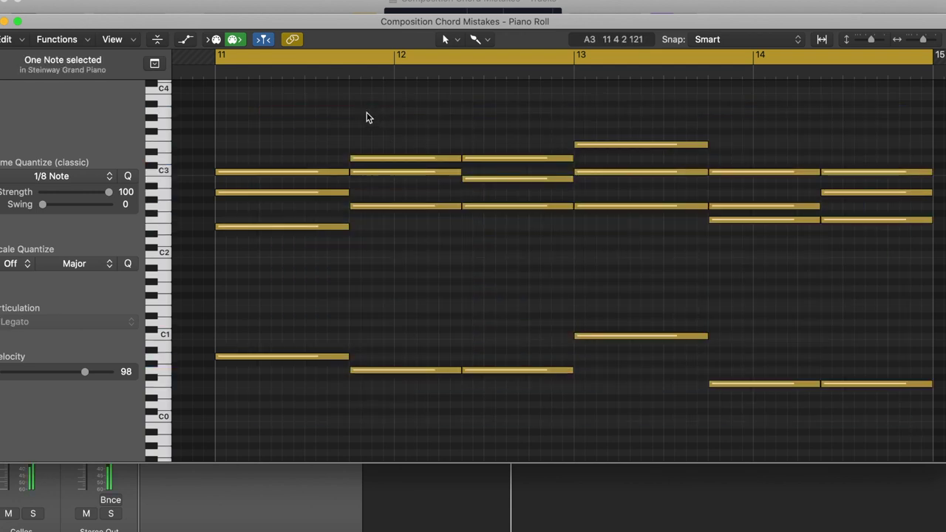
Shorten every note in the four string regions to a brief stab
{"action": "key", "text": "super+a"}
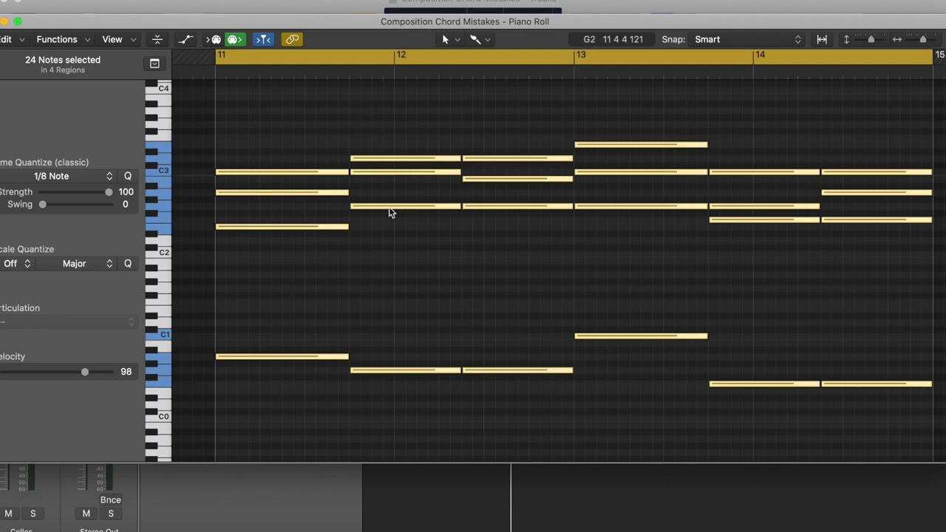
{"action": "mouse_move", "coordinate": [390, 213]}
{"action": "mouse_move", "coordinate": [349, 228]}
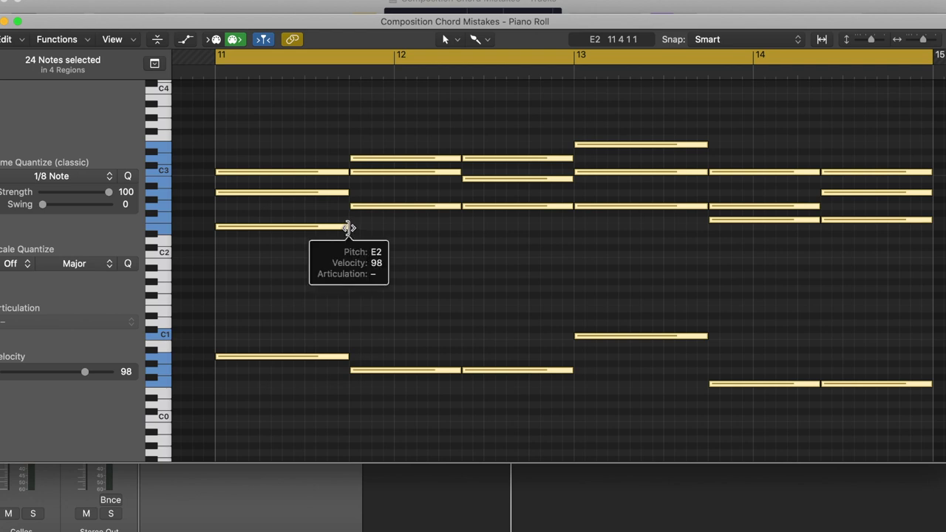
{"action": "left_click_drag", "start_coordinate": [349, 228], "coordinate": [252, 212]}
Shorten the first chord's notes further, select the bar 13 chord, and play back
{"action": "left_click_drag", "start_coordinate": [233, 142], "coordinate": [254, 373]}
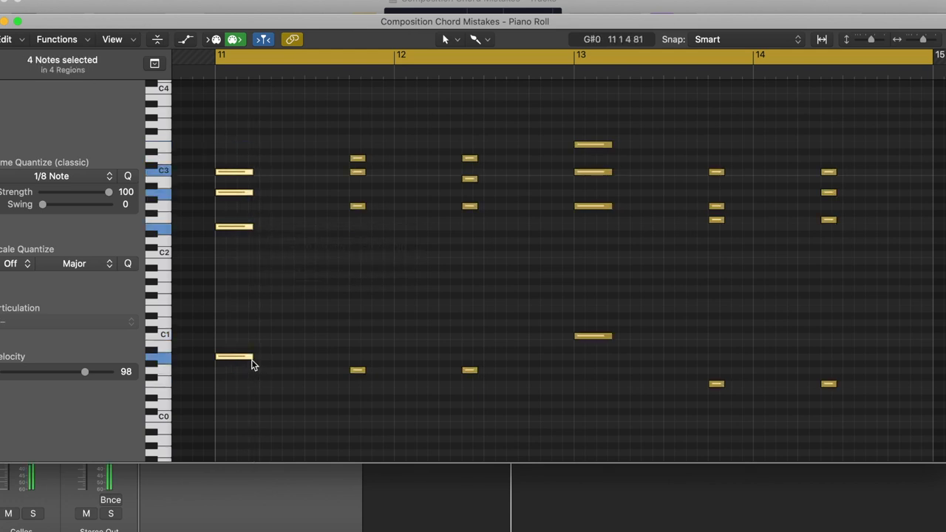
{"action": "left_click_drag", "start_coordinate": [250, 359], "coordinate": [226, 358]}
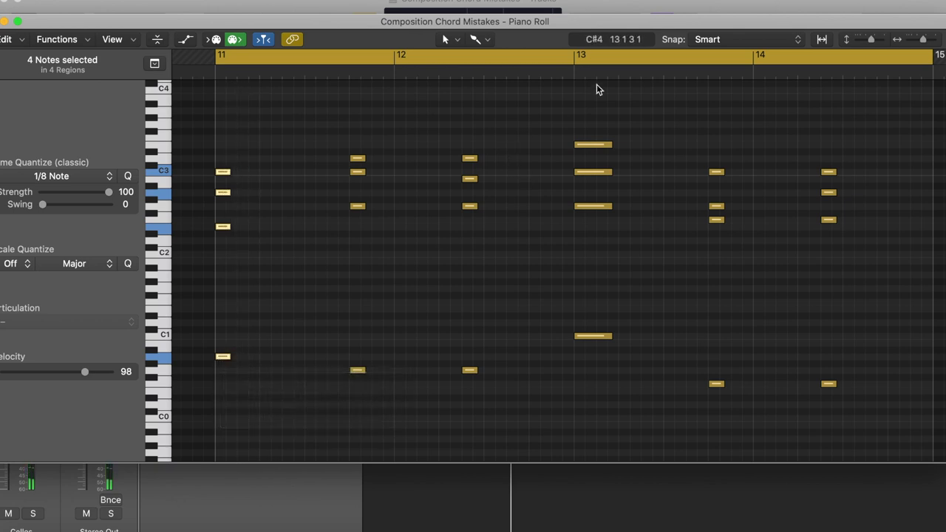
{"action": "left_click_drag", "start_coordinate": [588, 111], "coordinate": [590, 338]}
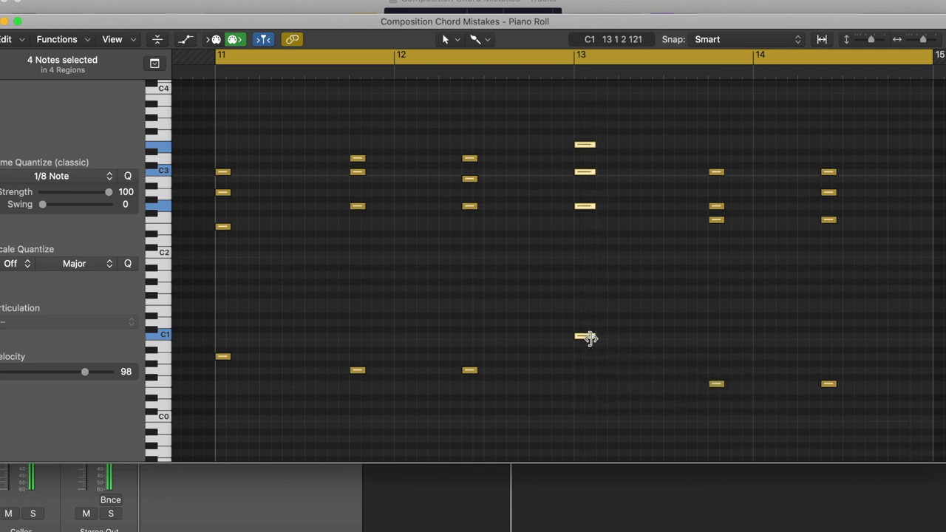
{"action": "mouse_move", "coordinate": [590, 338]}
{"action": "key", "text": "space"}
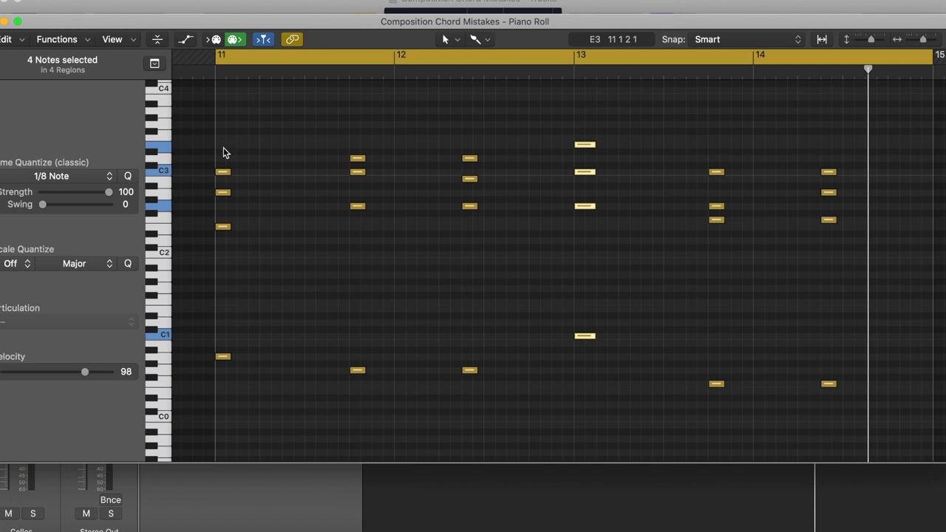
Copy the first bar-11 string chord an eighth note later and play back the rhythm
{"action": "left_click_drag", "start_coordinate": [224, 148], "coordinate": [227, 358]}
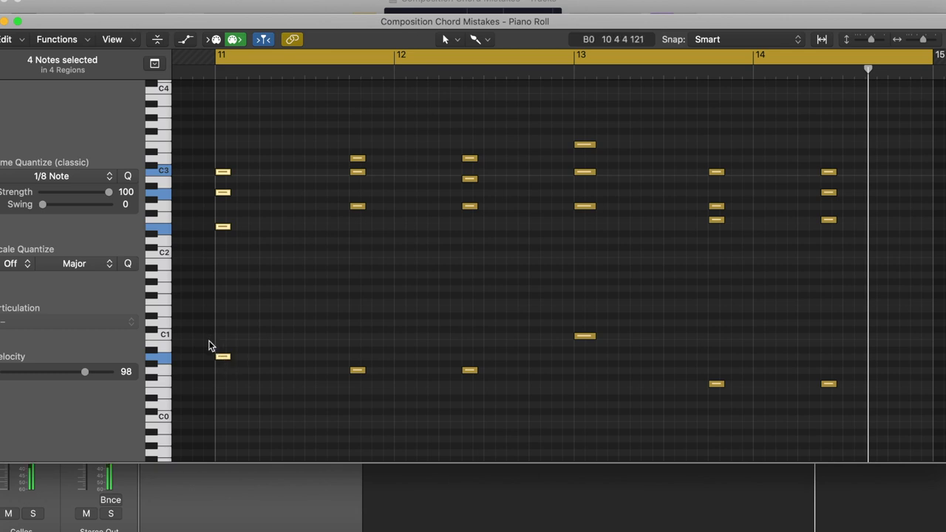
{"action": "mouse_move", "coordinate": [225, 361]}
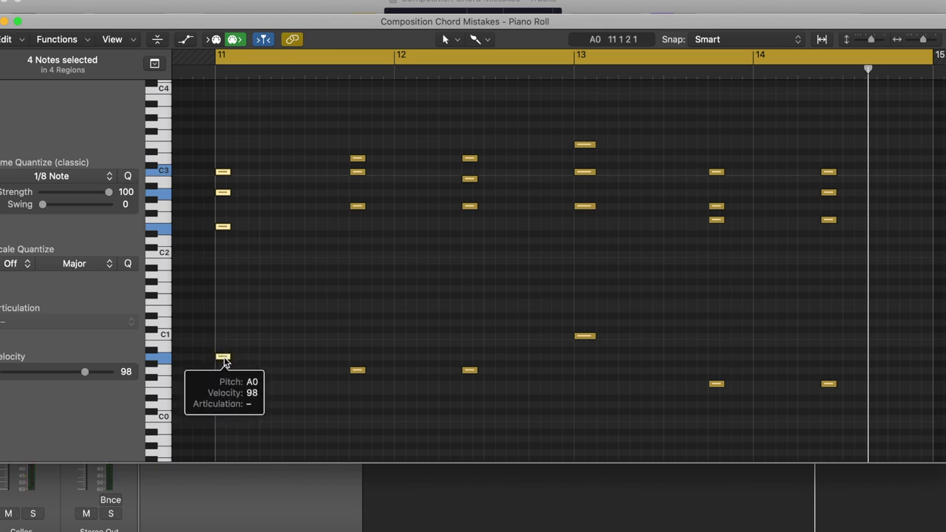
{"action": "left_click_drag", "start_coordinate": [225, 361], "coordinate": [310, 360]}
{"action": "left_click_drag", "start_coordinate": [348, 129], "coordinate": [403, 374]}
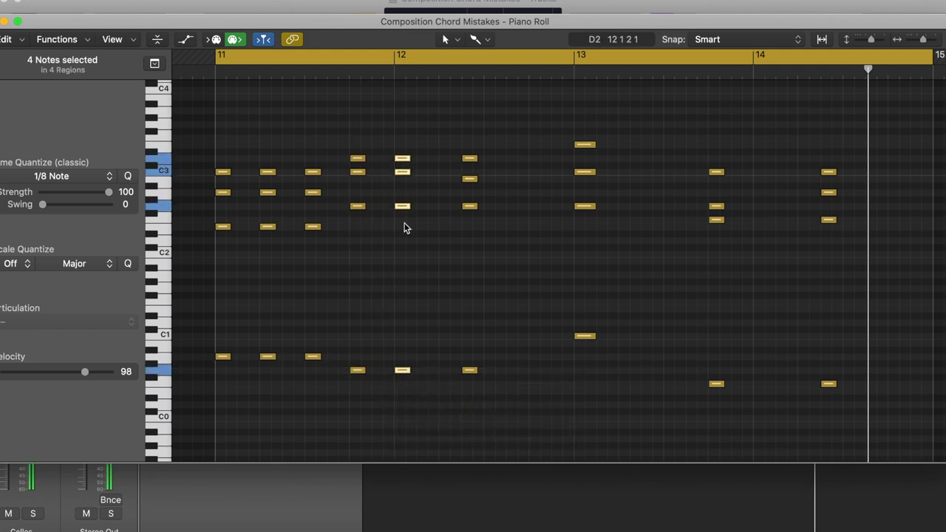
{"action": "left_click_drag", "start_coordinate": [382, 134], "coordinate": [447, 374]}
{"action": "left_click_drag", "start_coordinate": [470, 127], "coordinate": [479, 387]}
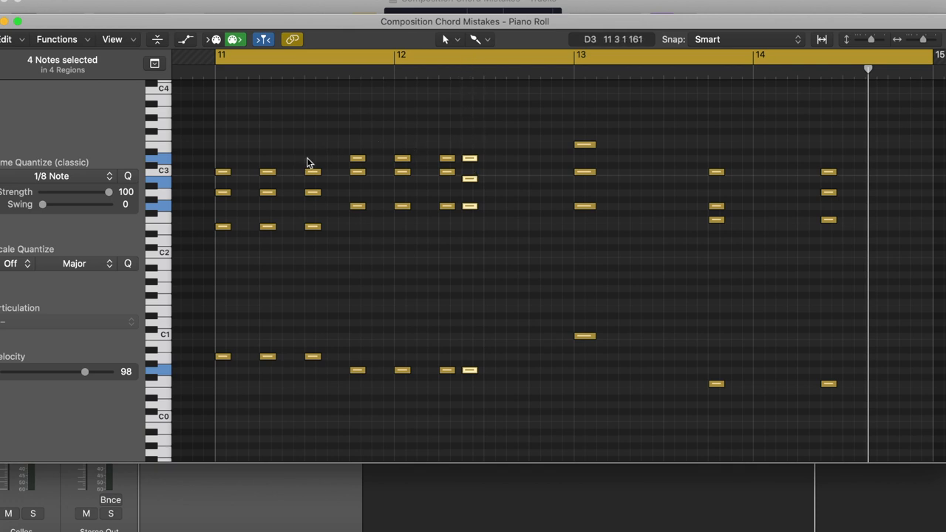
{"action": "key", "text": "space"}
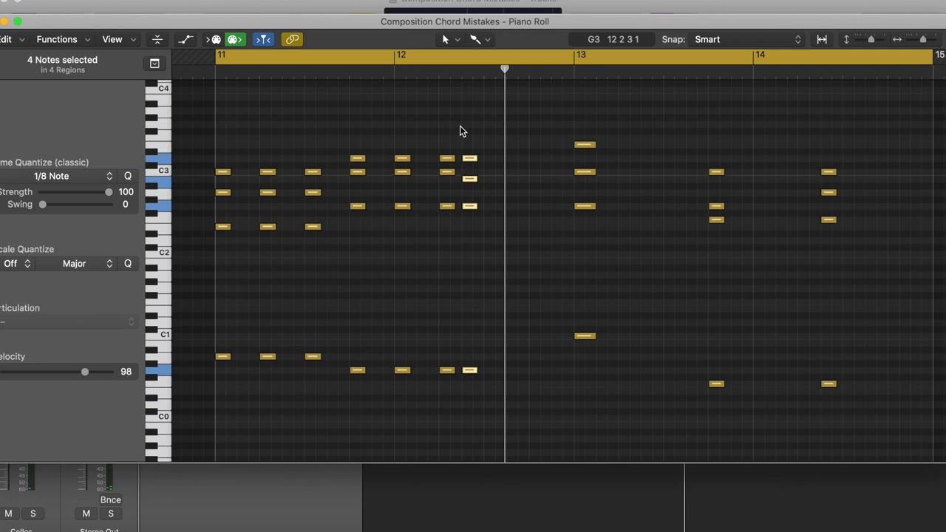
Copy the bar-12 third-beat chord to beat 4 and the bar-13 chord an eighth later
{"action": "left_click_drag", "start_coordinate": [467, 130], "coordinate": [474, 383]}
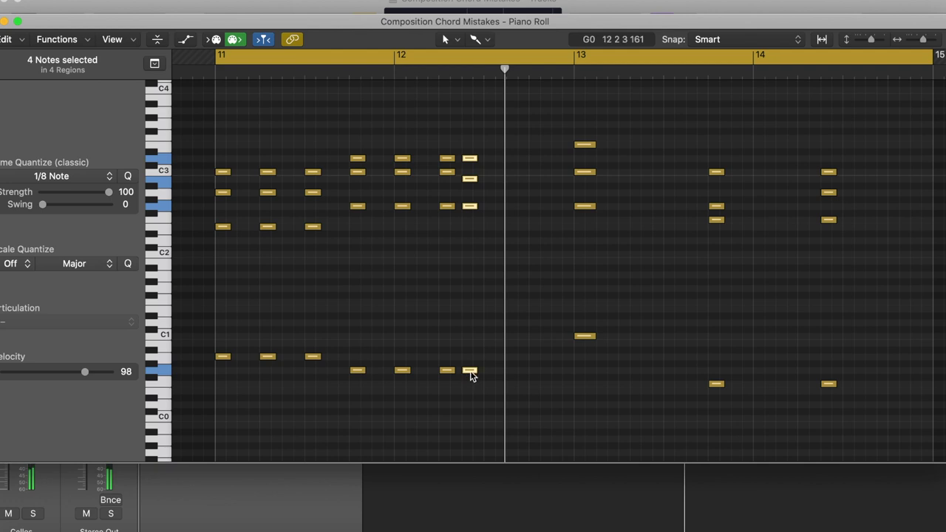
{"action": "mouse_move", "coordinate": [471, 375]}
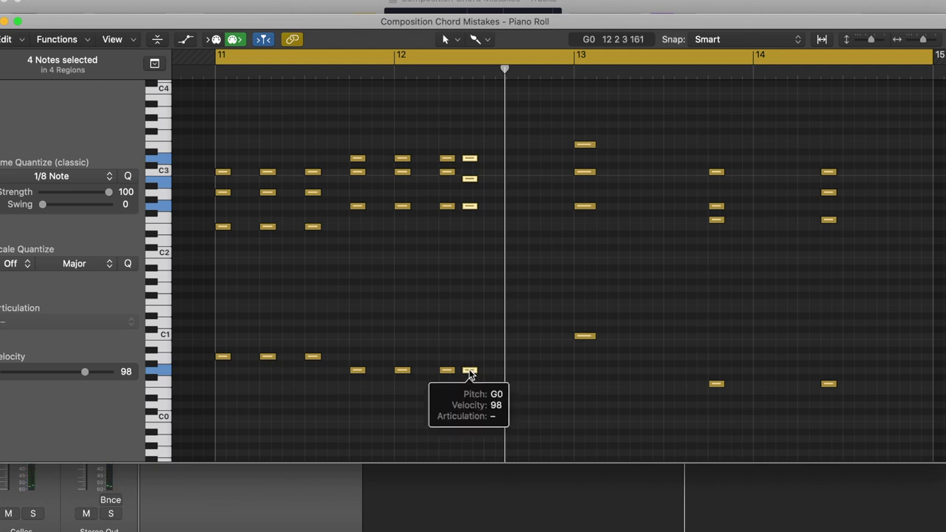
{"action": "left_click_drag", "start_coordinate": [471, 371], "coordinate": [536, 372]}
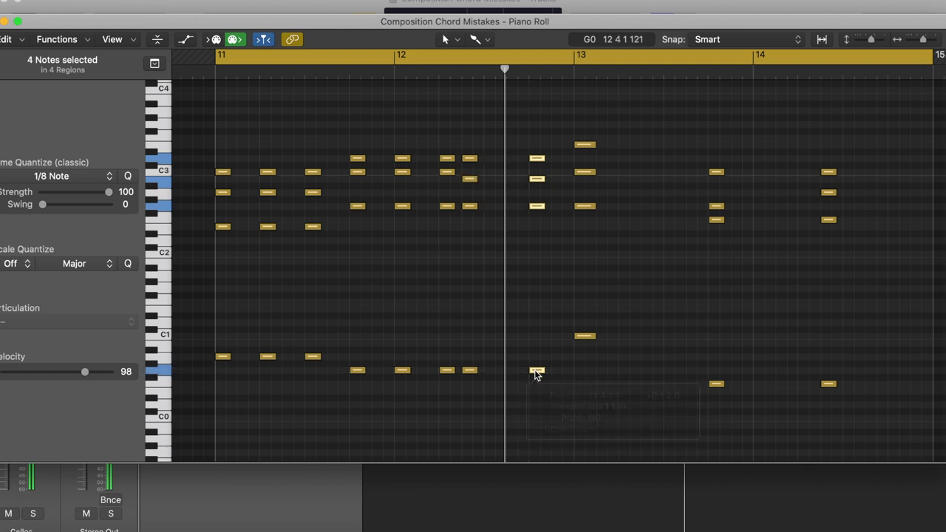
{"action": "scroll", "coordinate": [560, 390], "scroll_direction": "right", "scroll_amount": 3}
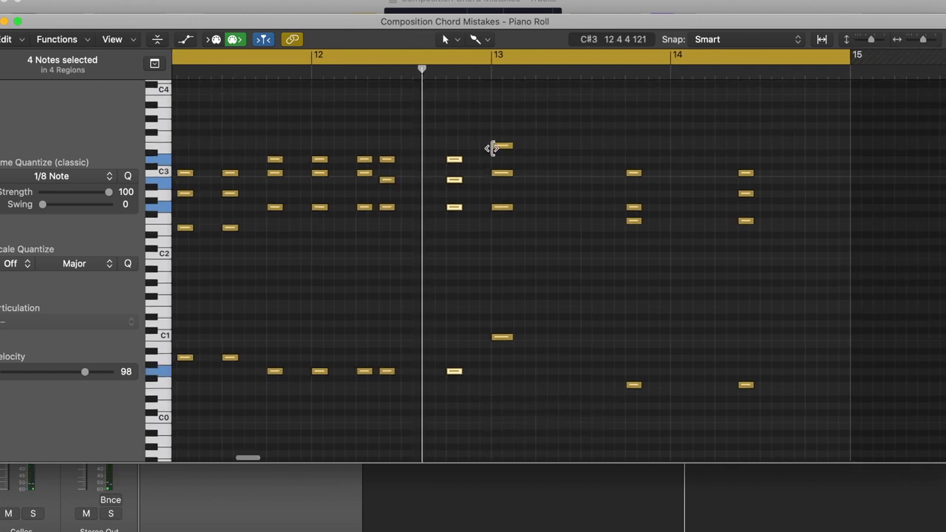
{"action": "left_click_drag", "start_coordinate": [495, 117], "coordinate": [516, 381]}
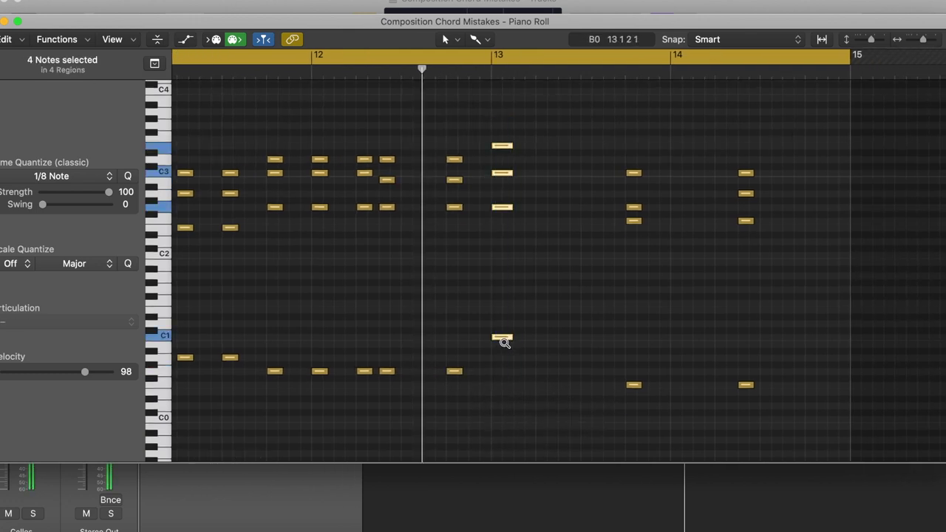
{"action": "left_click_drag", "start_coordinate": [503, 337], "coordinate": [547, 336]}
{"action": "left_click_drag", "start_coordinate": [545, 97], "coordinate": [592, 338]}
Repeat the next chord on the following beats of bar 14
{"action": "left_click_drag", "start_coordinate": [626, 143], "coordinate": [669, 413]}
{"action": "mouse_move", "coordinate": [636, 386]}
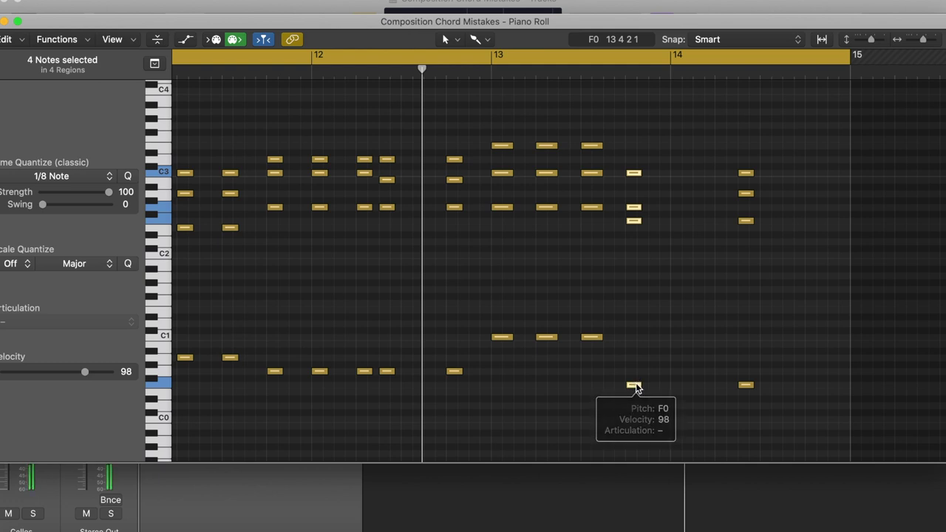
{"action": "left_click_drag", "start_coordinate": [634, 385], "coordinate": [681, 393]}
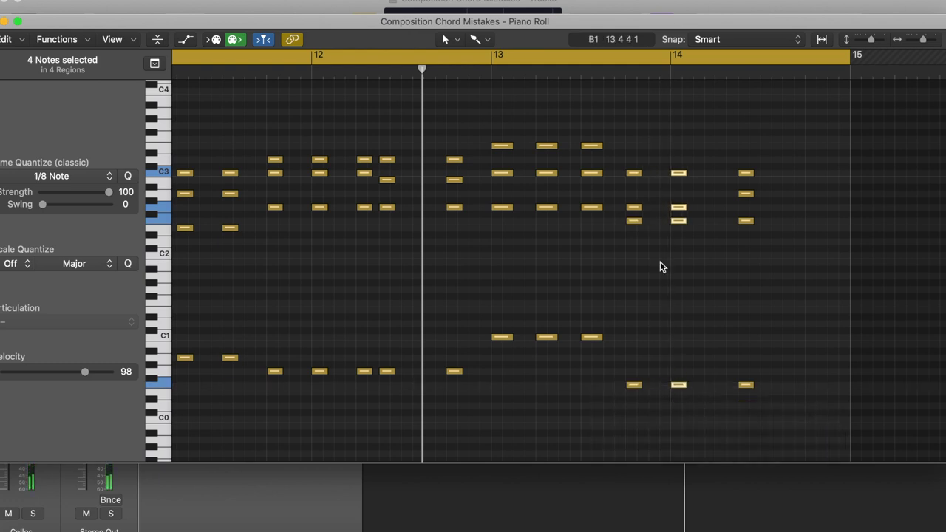
{"action": "left_click_drag", "start_coordinate": [656, 147], "coordinate": [723, 388]}
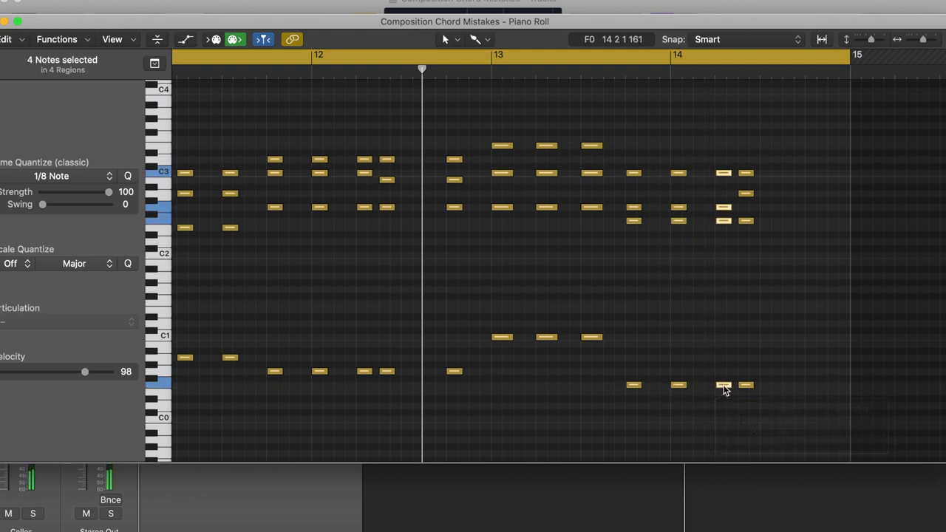
{"action": "left_click_drag", "start_coordinate": [743, 154], "coordinate": [761, 391]}
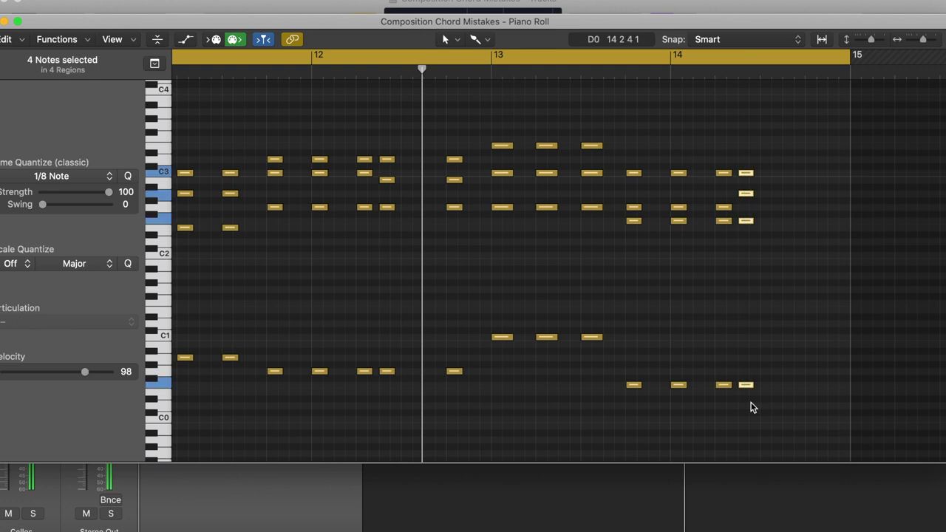
{"action": "scroll", "coordinate": [543, 288], "scroll_direction": "left", "scroll_amount": 5}
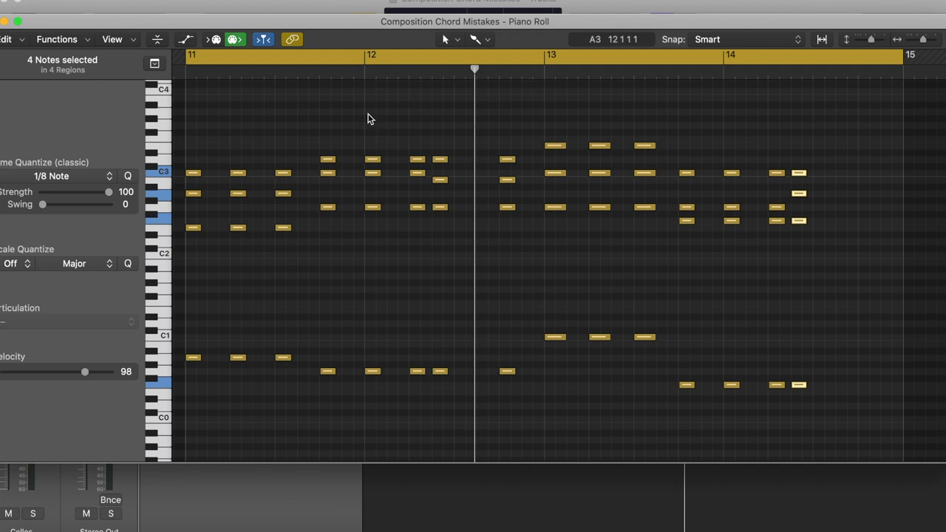
Copy the mid-bar-14 chord to bar 14's last beat, play from bar 11, then close the editor
{"action": "left_click_drag", "start_coordinate": [368, 116], "coordinate": [533, 380]}
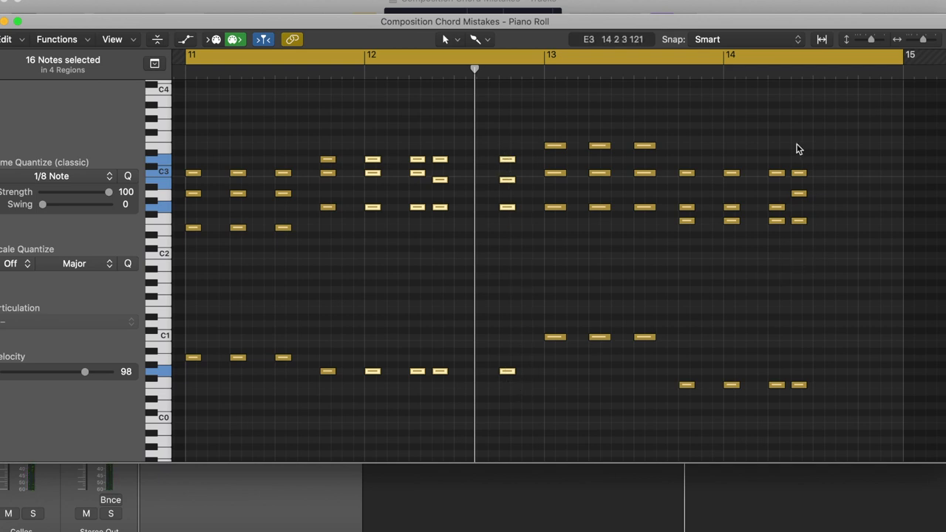
{"action": "left_click_drag", "start_coordinate": [795, 148], "coordinate": [816, 401]}
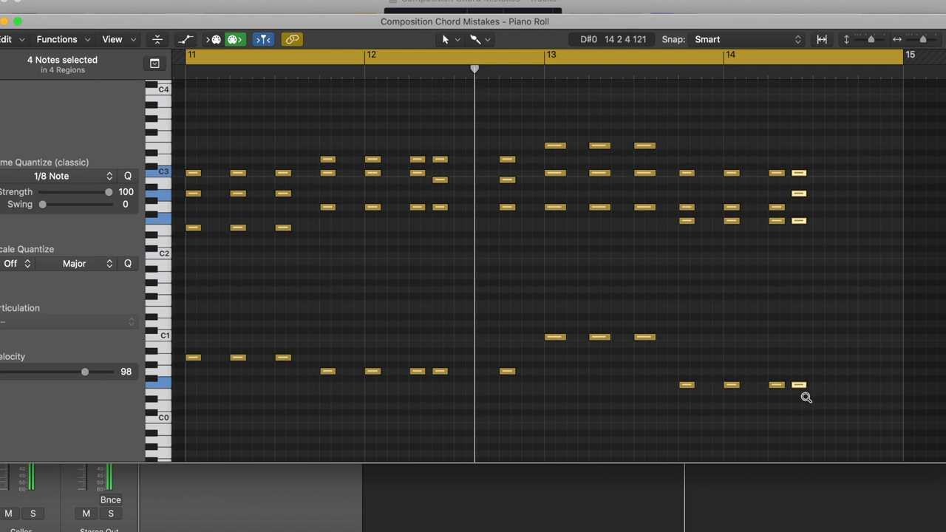
{"action": "mouse_move", "coordinate": [800, 387]}
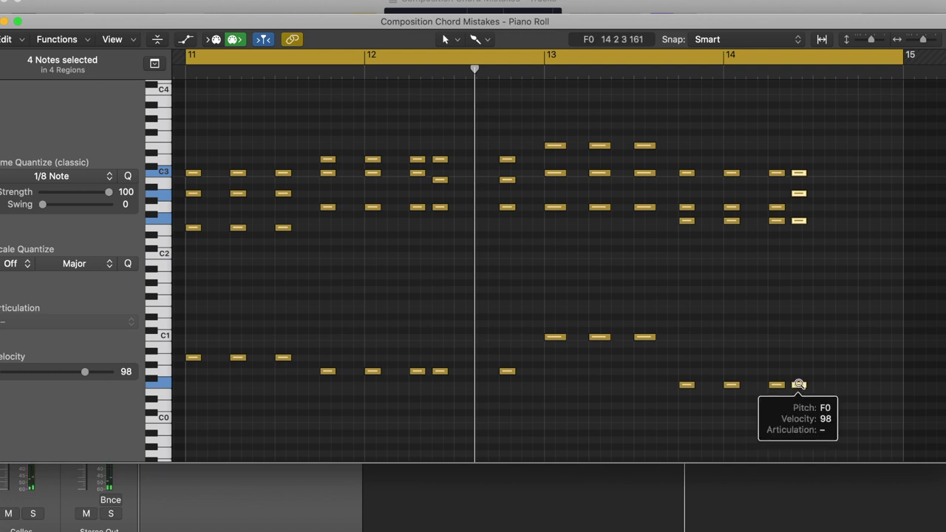
{"action": "left_click_drag", "start_coordinate": [799, 385], "coordinate": [870, 387]}
{"action": "key", "text": "space"}
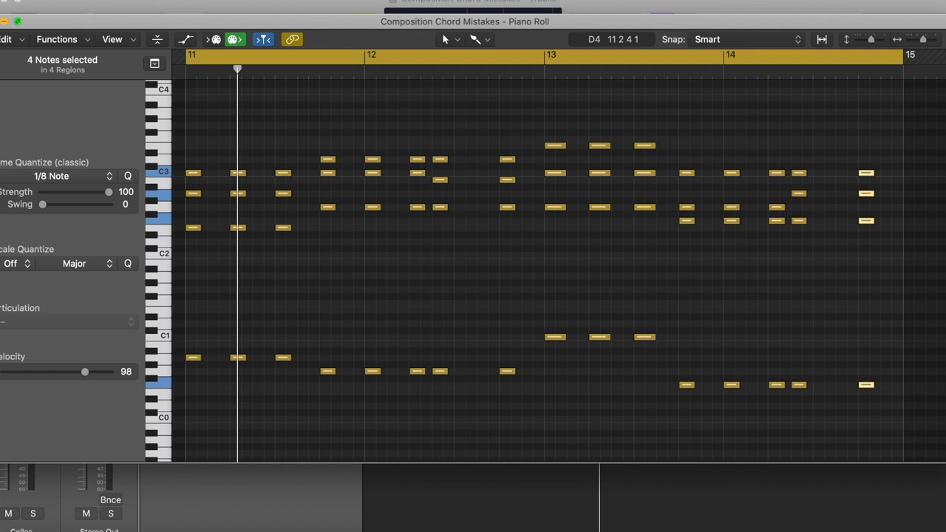
{"action": "key", "text": "super+w"}
Unmute the Steinway Grand Piano and inspect the notes of its bar-6 region
{"action": "scroll", "coordinate": [326, 176], "scroll_direction": "left", "scroll_amount": 10}
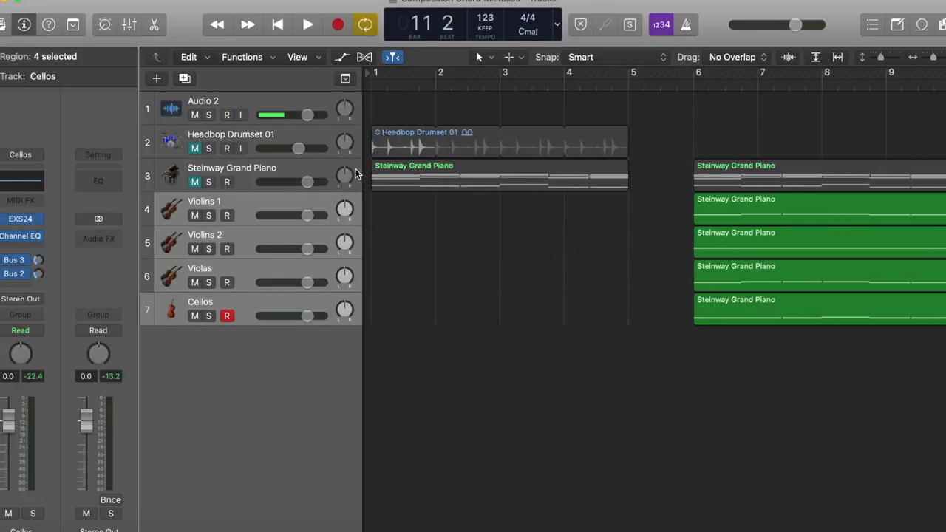
{"action": "left_click", "coordinate": [196, 182]}
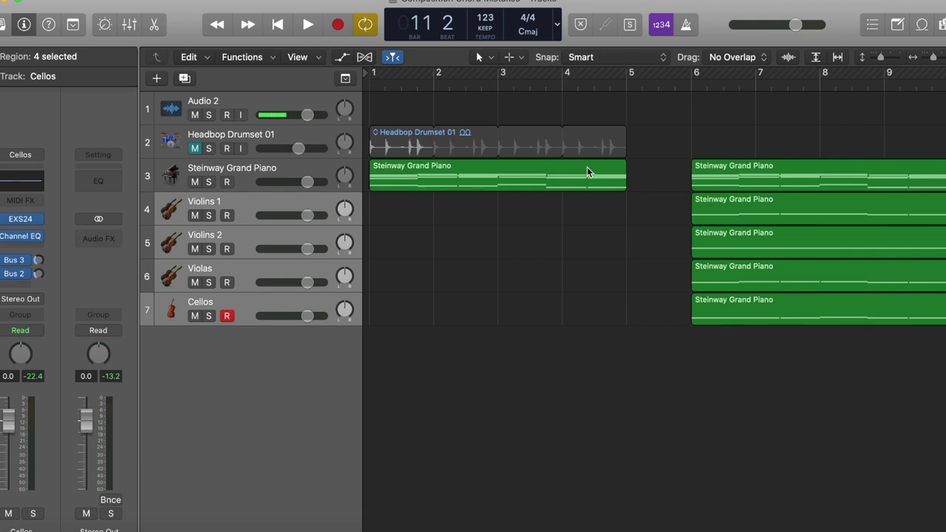
{"action": "scroll", "coordinate": [587, 169], "scroll_direction": "right", "scroll_amount": 4}
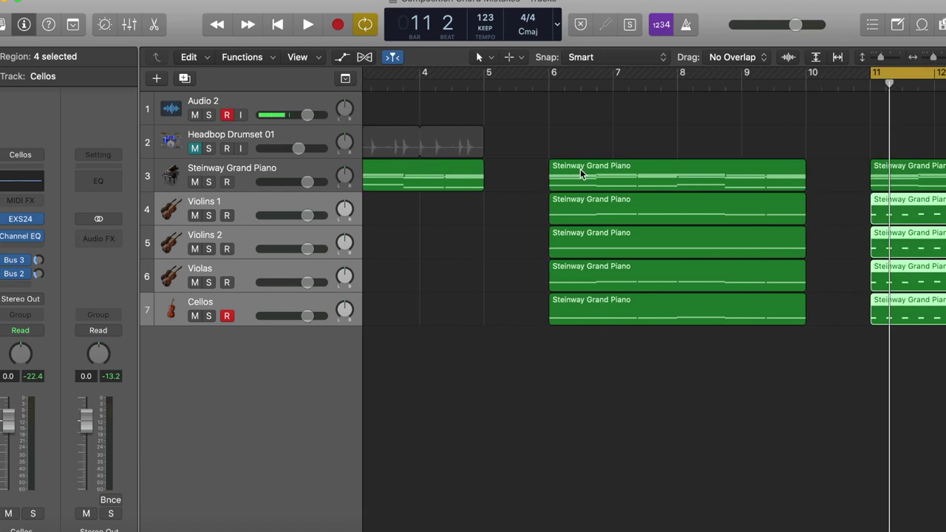
{"action": "left_click", "coordinate": [582, 174]}
{"action": "double_click", "coordinate": [582, 169]}
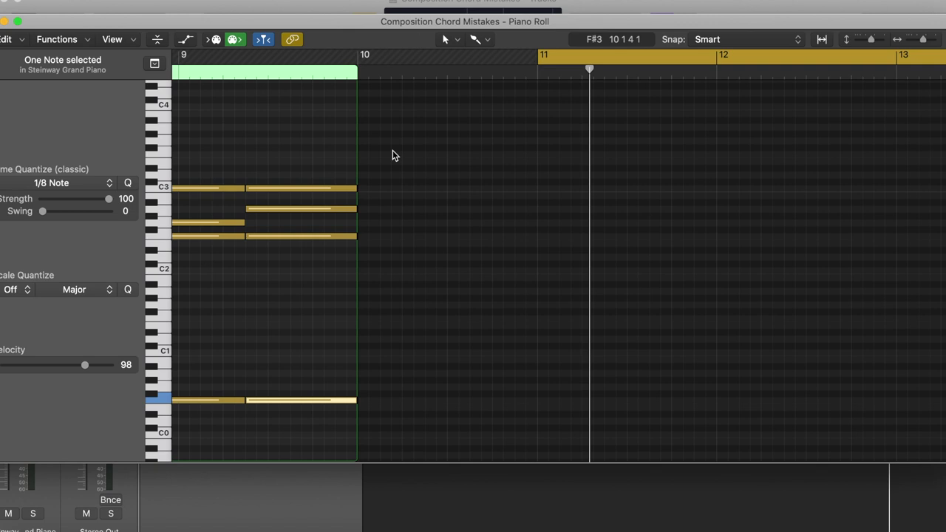
{"action": "scroll", "coordinate": [393, 150], "scroll_direction": "left", "scroll_amount": 10}
{"action": "scroll", "coordinate": [392, 153], "scroll_direction": "right", "scroll_amount": 3}
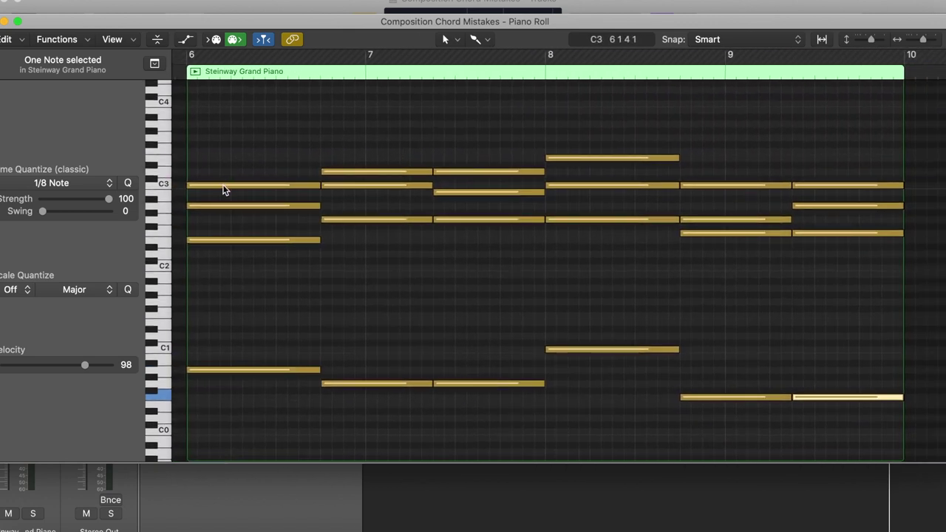
{"action": "mouse_move", "coordinate": [225, 190]}
{"action": "mouse_move", "coordinate": [823, 185]}
{"action": "key", "text": "super+w"}
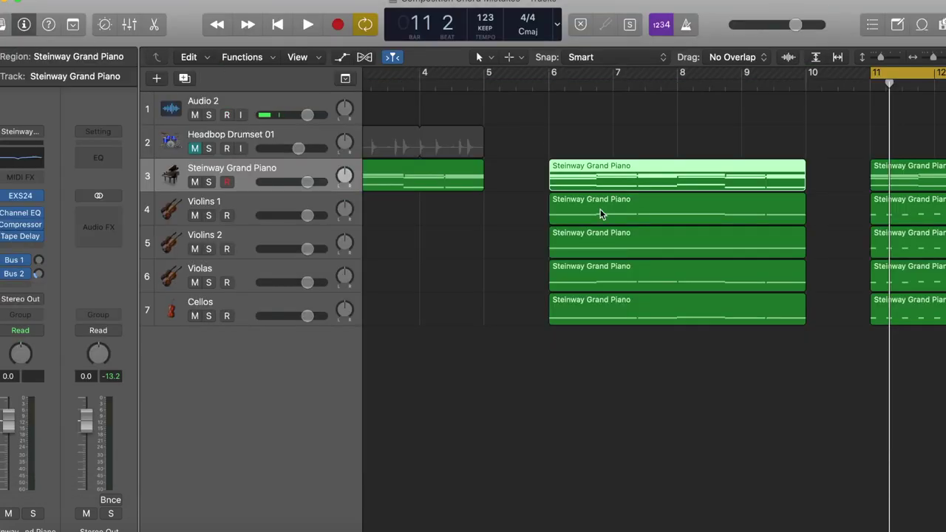
Inspect the bar-6 Violins 1 region, then select the Violins 2, Violas and Cellos tracks
{"action": "left_click", "coordinate": [599, 216]}
{"action": "double_click", "coordinate": [599, 216]}
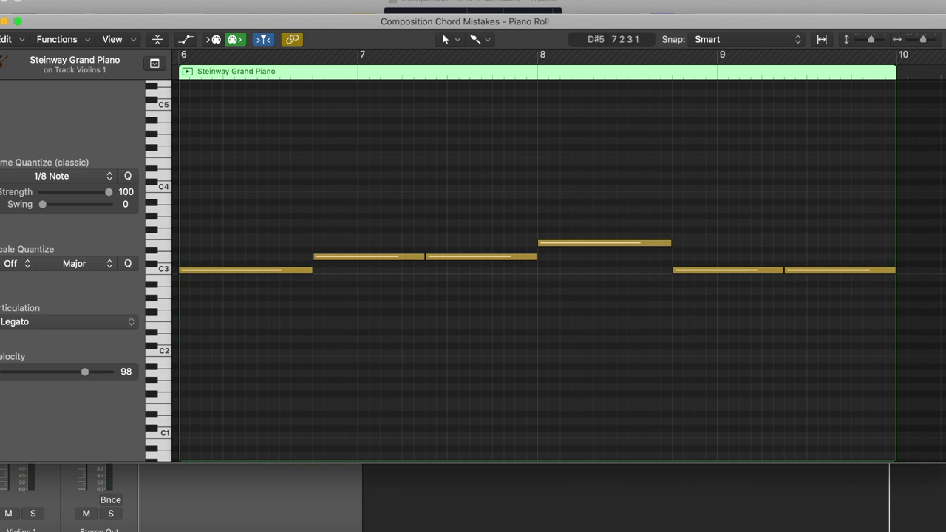
{"action": "key", "text": "super+w"}
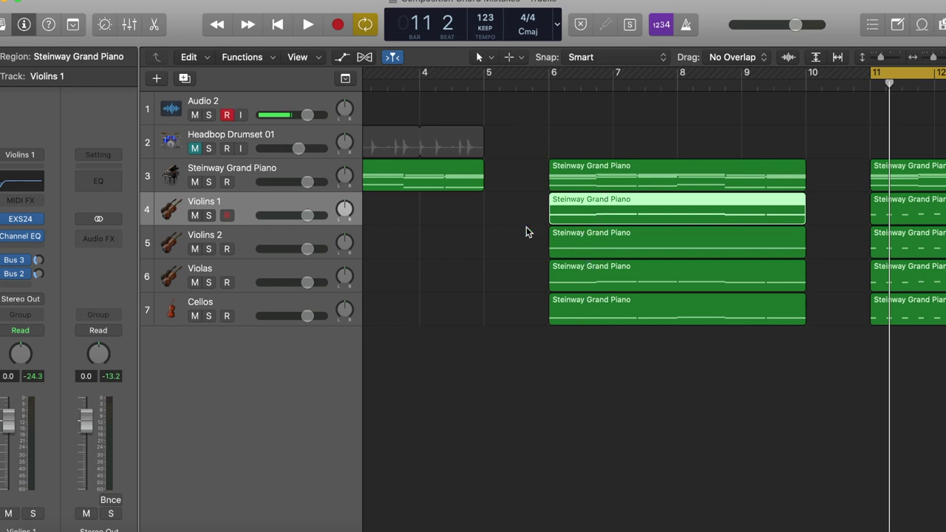
{"action": "left_click", "coordinate": [267, 239]}
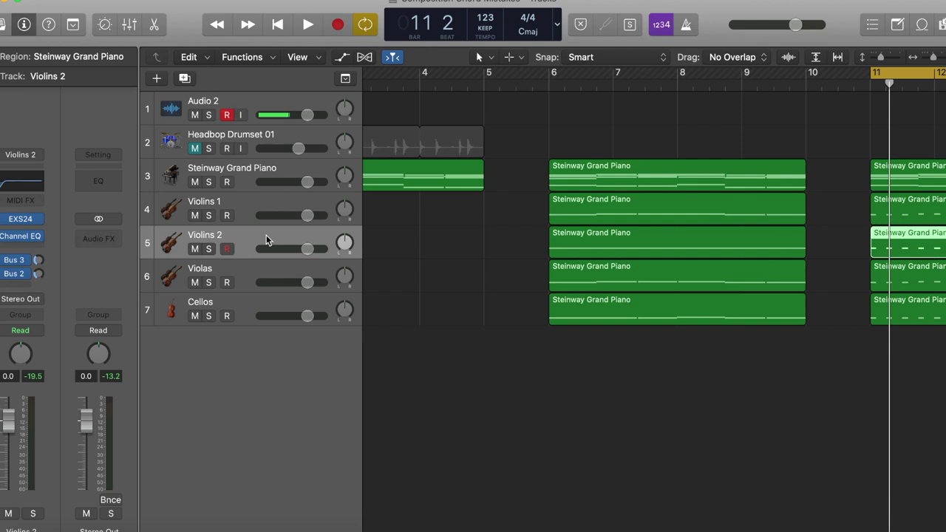
{"action": "left_click", "coordinate": [253, 275]}
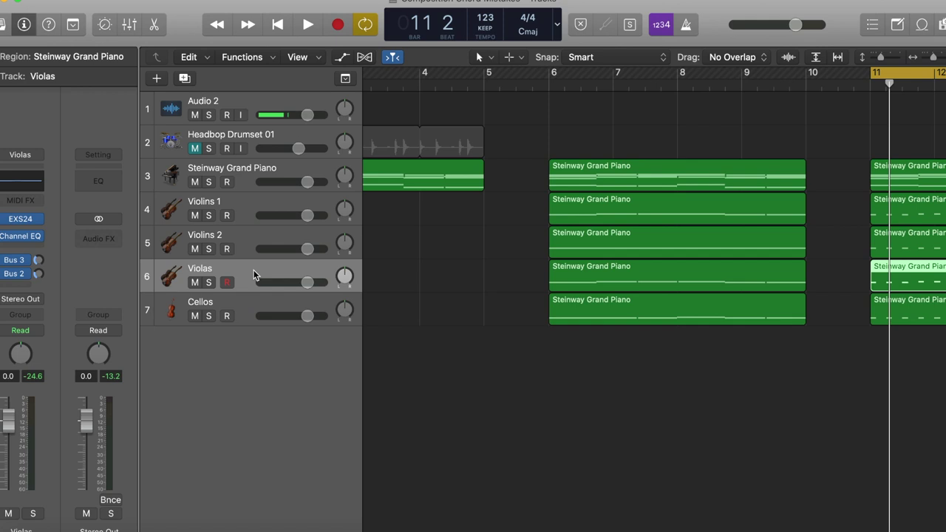
{"action": "left_click", "coordinate": [249, 306]}
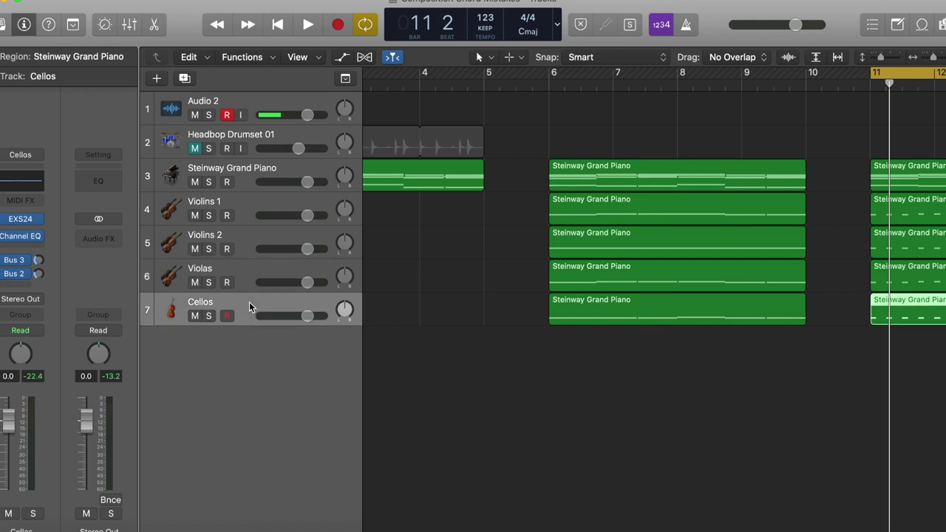
{"action": "scroll", "coordinate": [249, 307], "scroll_direction": "right", "scroll_amount": 5}
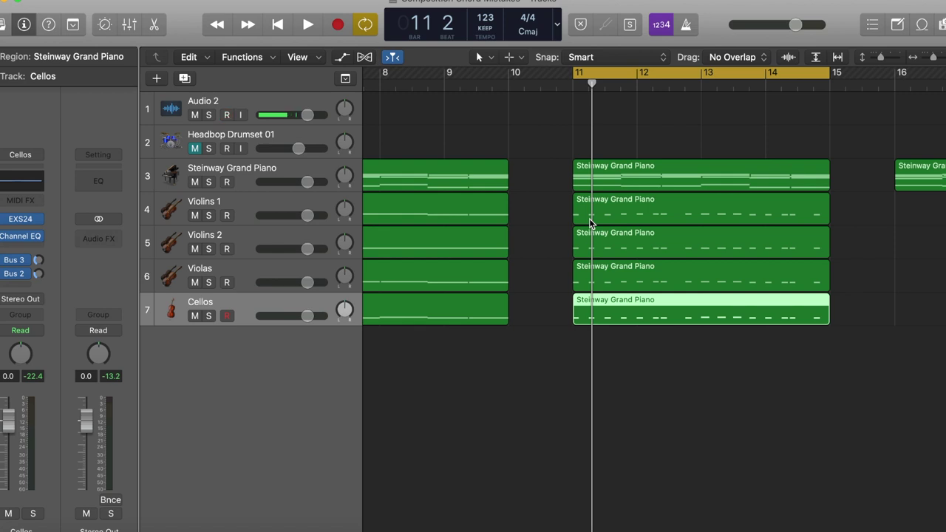
{"action": "scroll", "coordinate": [590, 222], "scroll_direction": "right", "scroll_amount": 3}
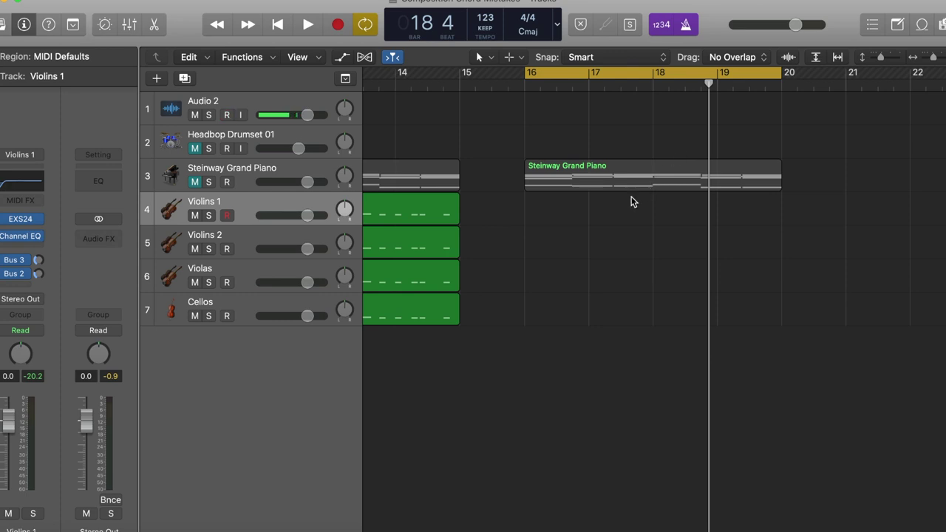
Option-drag the bar-16 Steinway piano region onto Violins 1 and open the copy's notes
{"action": "scroll", "coordinate": [631, 201], "scroll_direction": "left", "scroll_amount": 6}
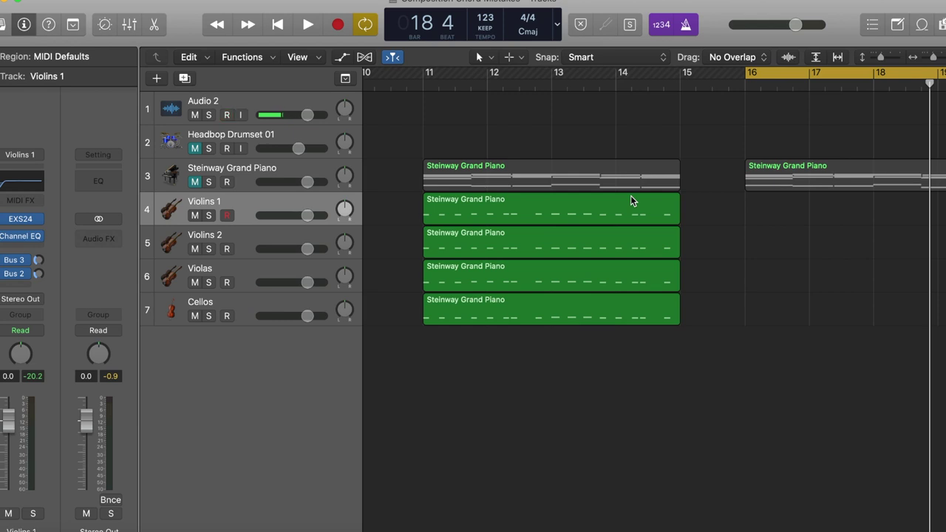
{"action": "scroll", "coordinate": [631, 201], "scroll_direction": "right", "scroll_amount": 2}
{"action": "scroll", "coordinate": [631, 200], "scroll_direction": "right", "scroll_amount": 3}
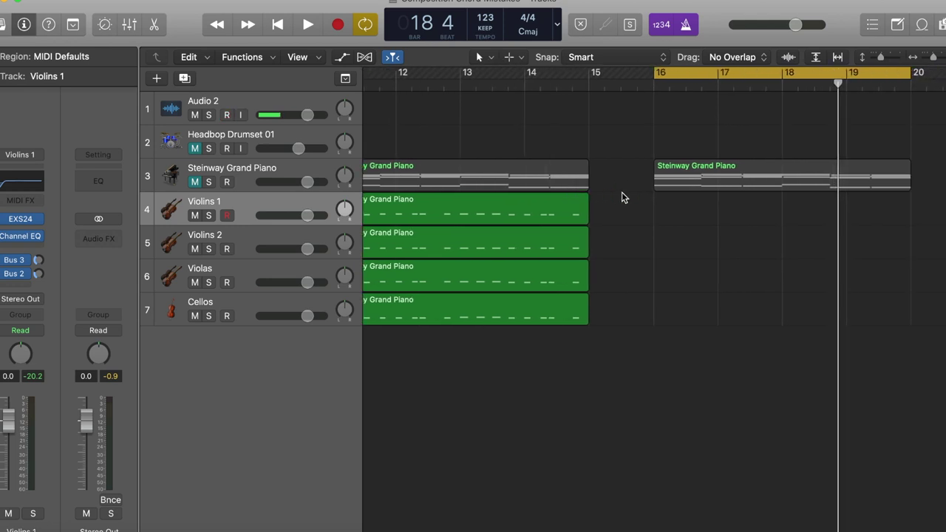
{"action": "left_click", "coordinate": [720, 169]}
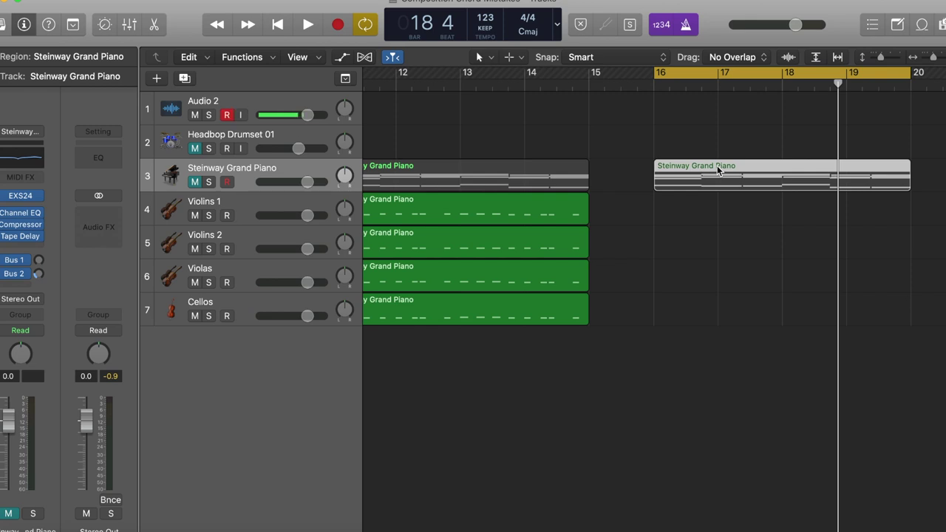
{"action": "left_click_drag", "start_coordinate": [717, 166], "coordinate": [715, 215]}
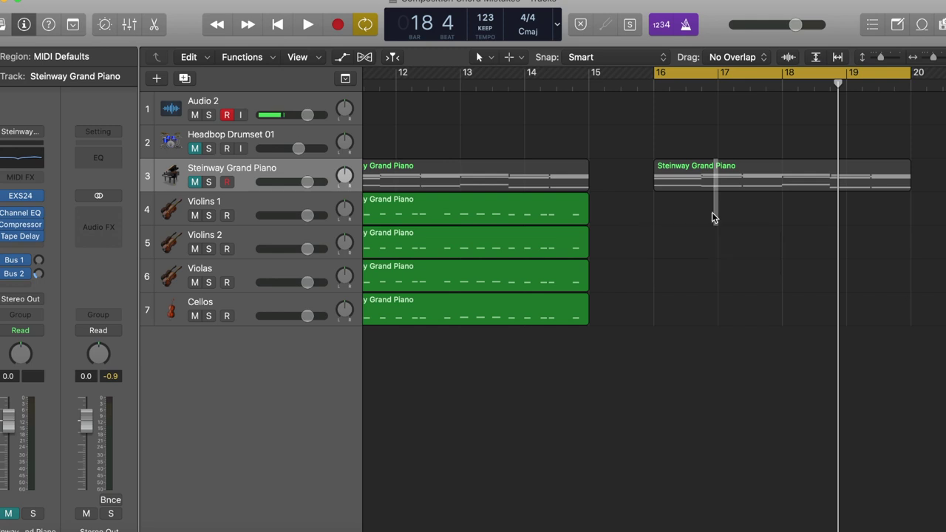
{"action": "left_click", "coordinate": [736, 167]}
{"action": "left_click_drag", "start_coordinate": [736, 167], "coordinate": [732, 203]}
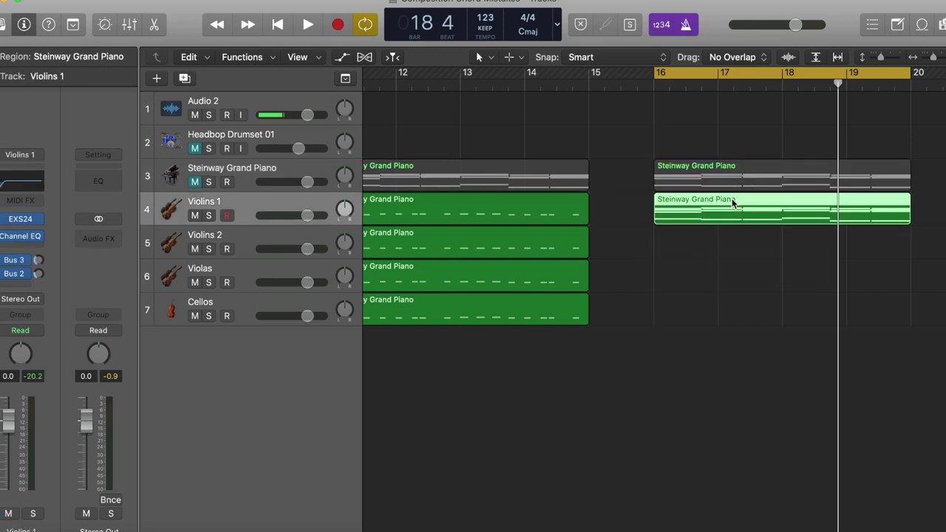
{"action": "left_click", "coordinate": [706, 170]}
{"action": "left_click", "coordinate": [701, 208]}
{"action": "key", "text": "super+4"}
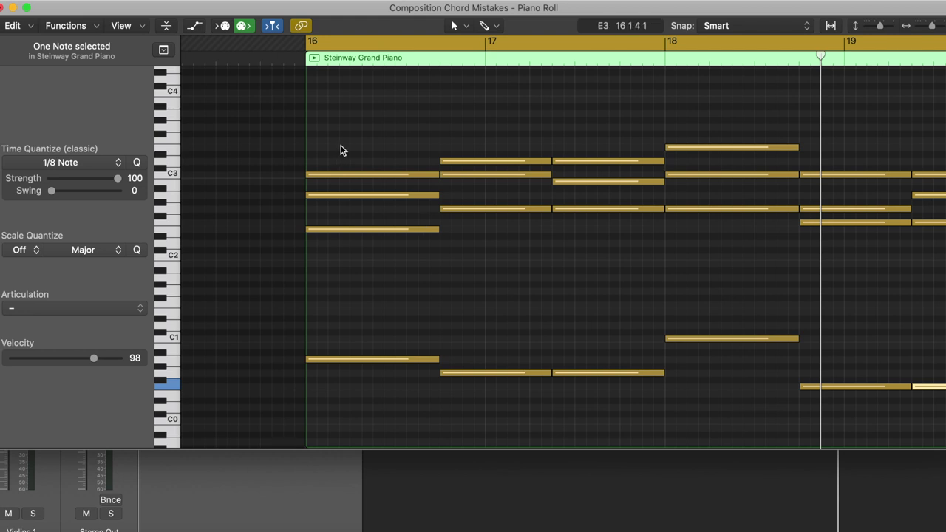
Delete the low bass notes from the Violins 1 copy
{"action": "left_click_drag", "start_coordinate": [350, 276], "coordinate": [823, 442]}
{"action": "key", "text": "Delete"}
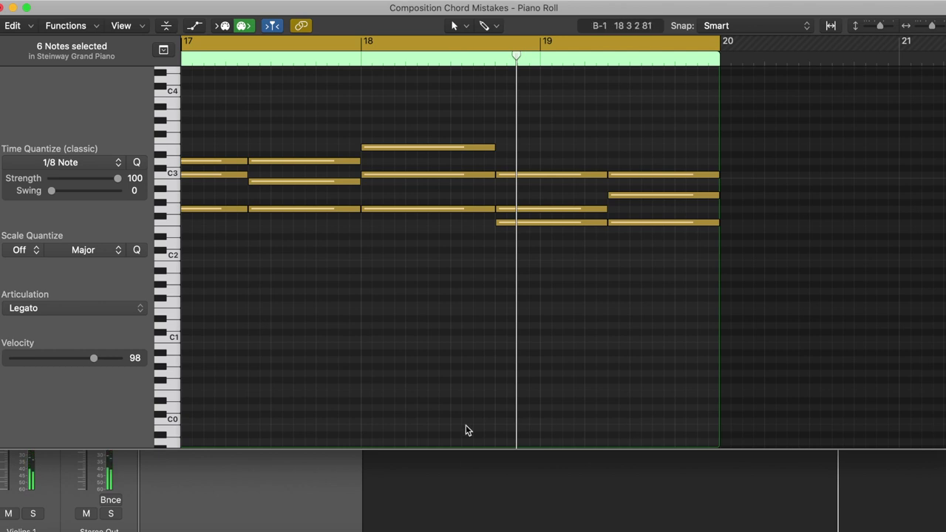
{"action": "scroll", "coordinate": [465, 425], "scroll_direction": "left", "scroll_amount": 10}
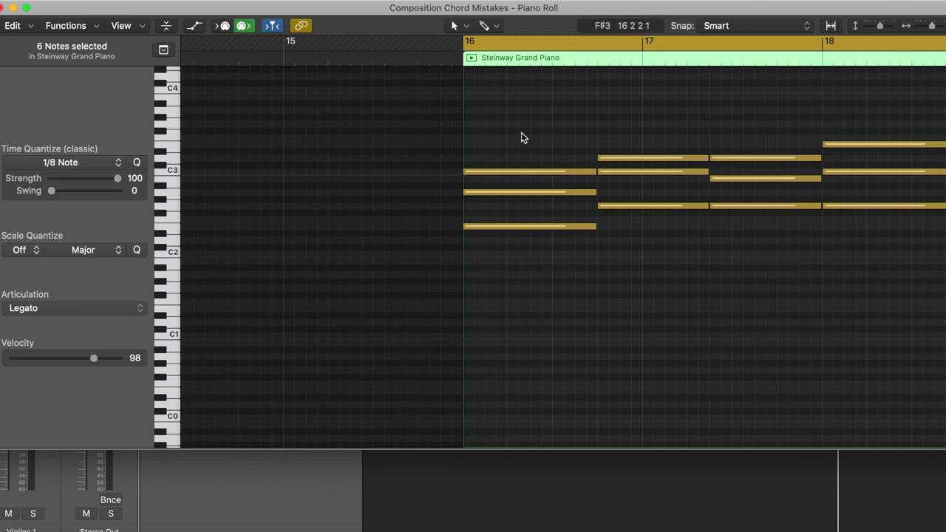
Shorten the three notes of the bar-16 A minor chord to short stubs
{"action": "left_click", "coordinate": [521, 157], "text": "super"}
{"action": "left_click_drag", "start_coordinate": [520, 139], "coordinate": [515, 253]}
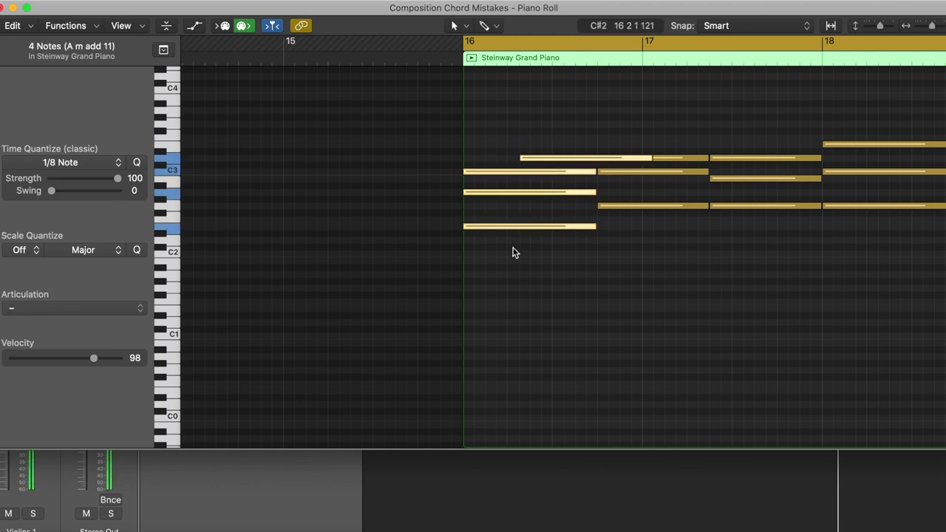
{"action": "key", "text": "super+z"}
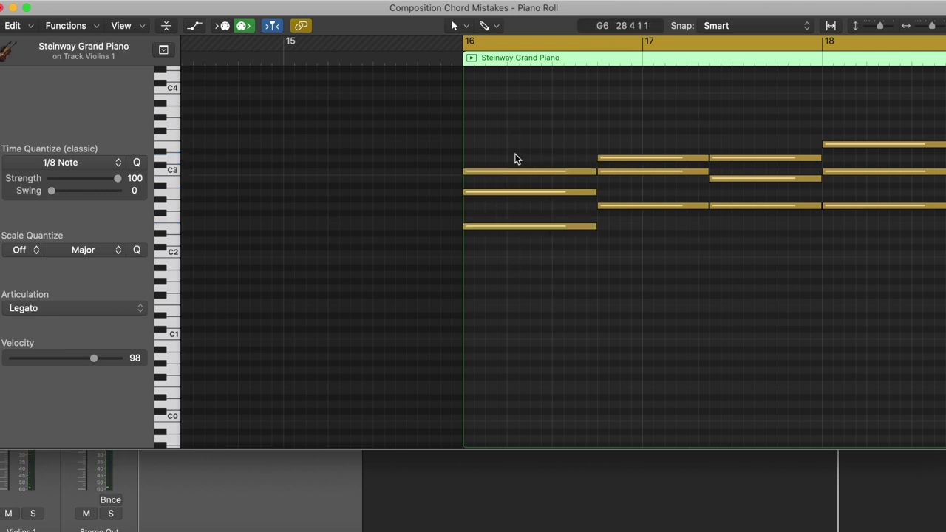
{"action": "left_click_drag", "start_coordinate": [515, 135], "coordinate": [519, 282]}
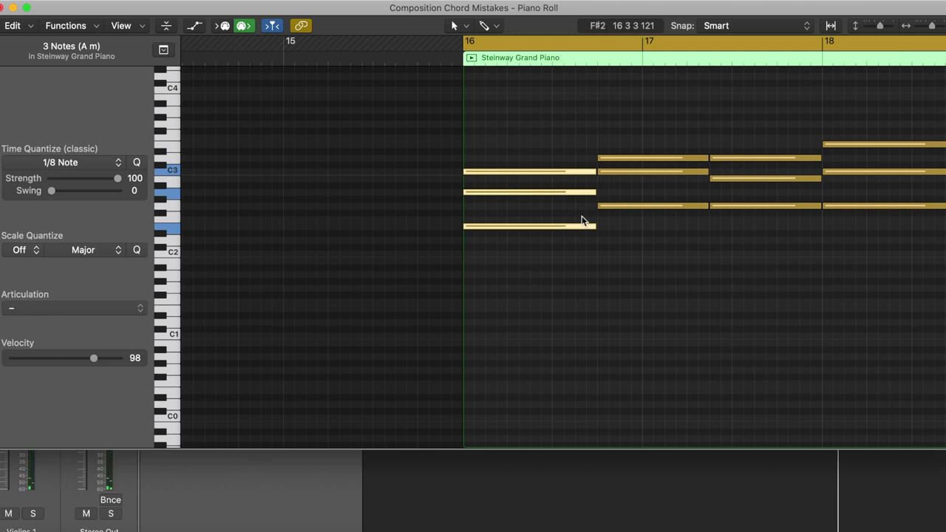
{"action": "mouse_move", "coordinate": [596, 223]}
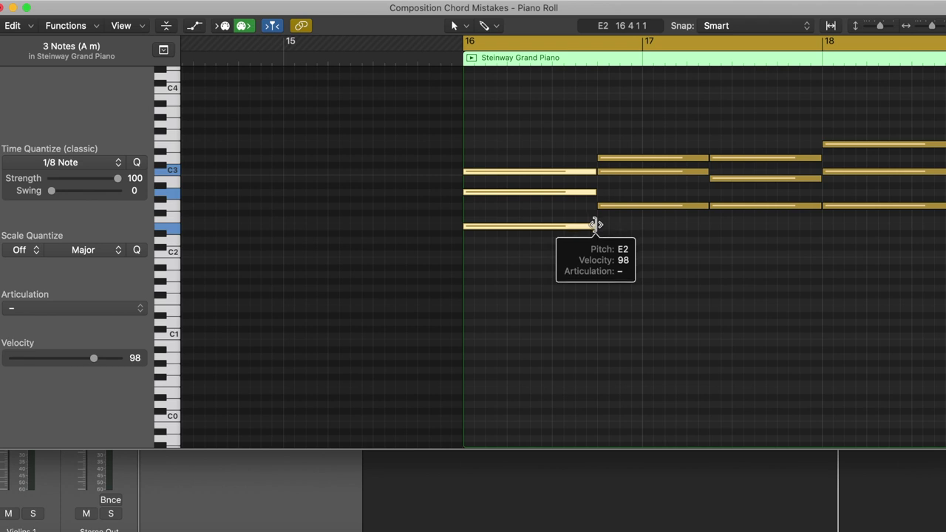
{"action": "left_click_drag", "start_coordinate": [596, 223], "coordinate": [482, 224]}
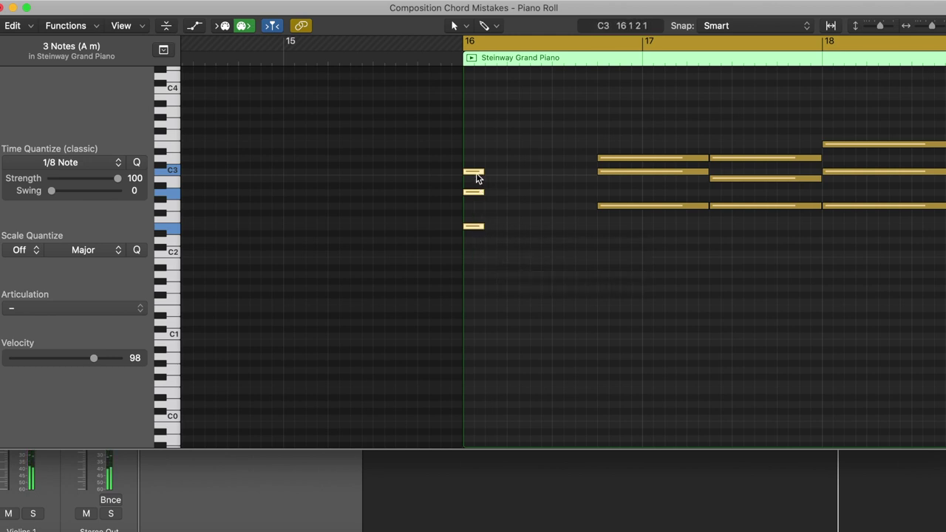
Stagger the A minor chord: push A2 a sixteenth later and E2 after it
{"action": "mouse_move", "coordinate": [479, 176]}
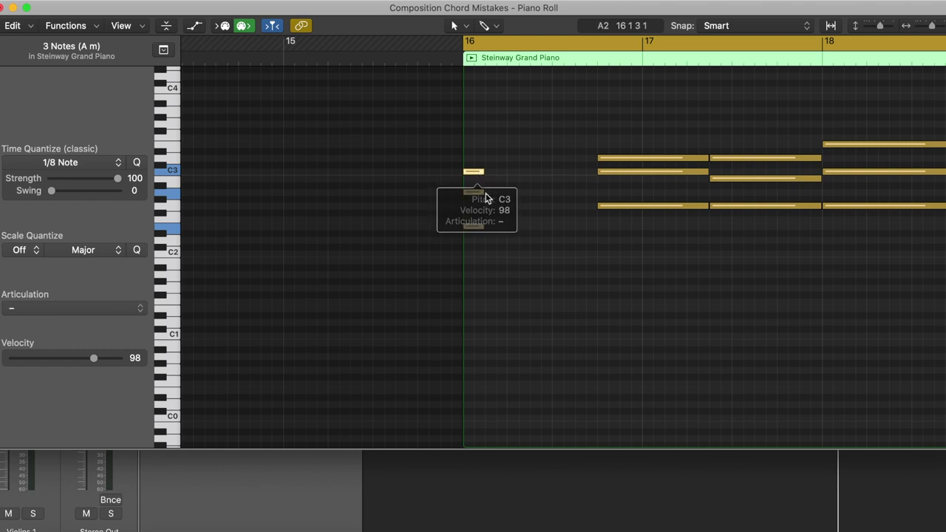
{"action": "left_click", "coordinate": [521, 190]}
{"action": "left_click", "coordinate": [473, 193]}
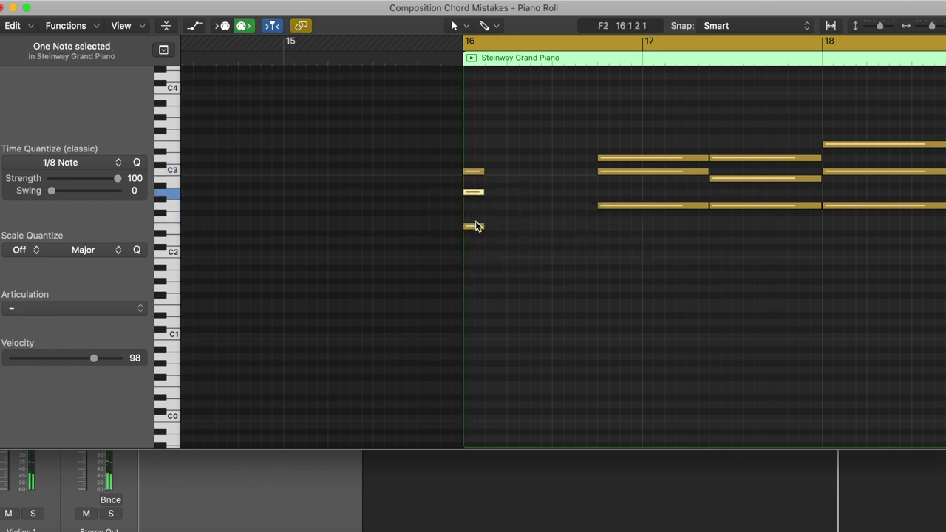
{"action": "left_click", "coordinate": [476, 226]}
{"action": "left_click", "coordinate": [476, 194]}
{"action": "left_click", "coordinate": [476, 172]}
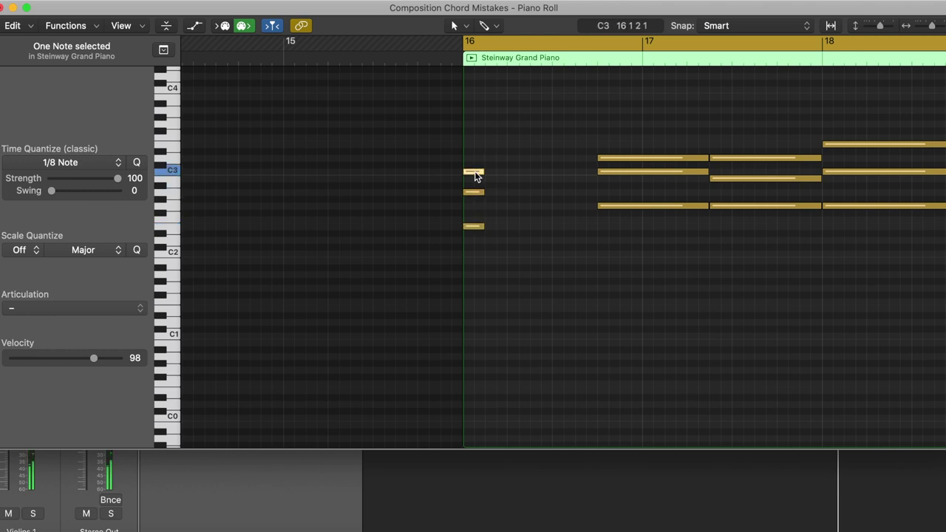
{"action": "left_click", "coordinate": [474, 193]}
{"action": "left_click_drag", "start_coordinate": [473, 194], "coordinate": [497, 193]}
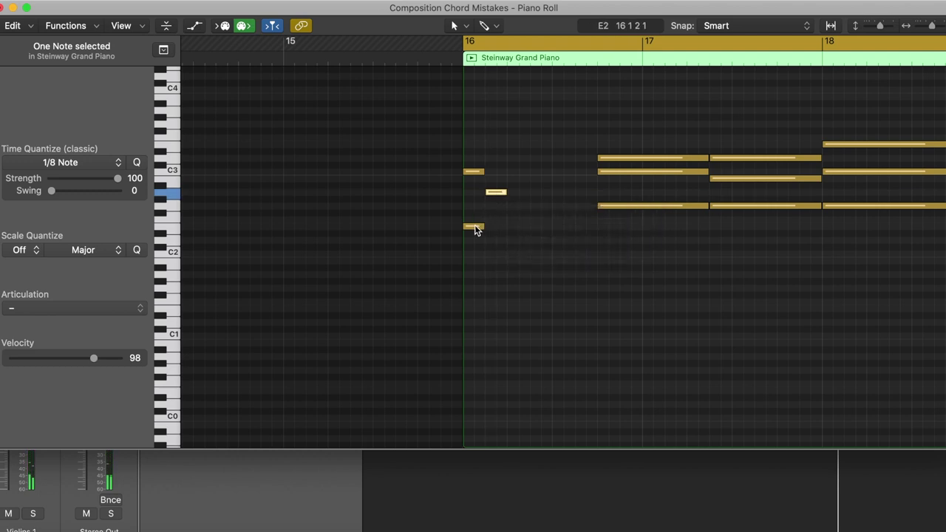
{"action": "mouse_move", "coordinate": [475, 225]}
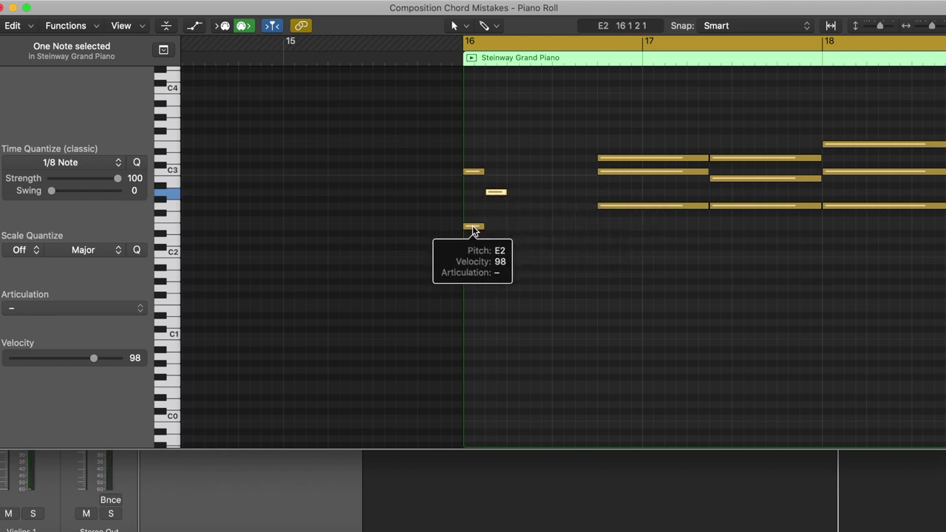
{"action": "left_click_drag", "start_coordinate": [473, 229], "coordinate": [519, 230]}
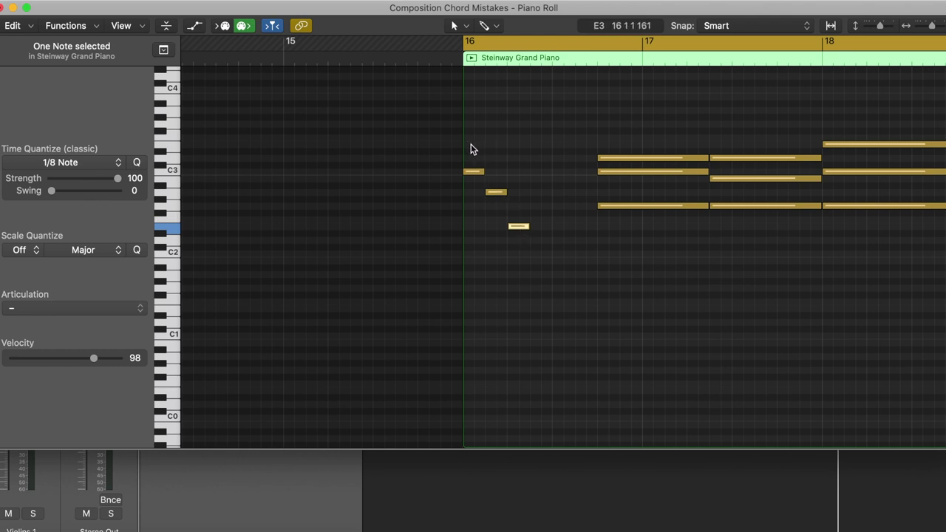
Play the A minor arpeggio and copy its three notes to repeat right after itself
{"action": "left_click_drag", "start_coordinate": [471, 146], "coordinate": [518, 264]}
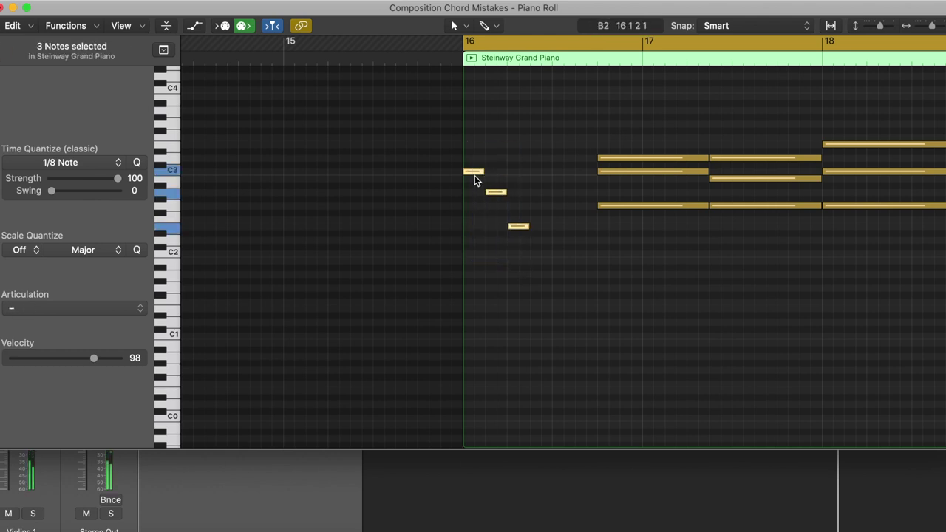
{"action": "left_click", "coordinate": [474, 173]}
{"action": "left_click", "coordinate": [475, 214]}
{"action": "left_click", "coordinate": [475, 173]}
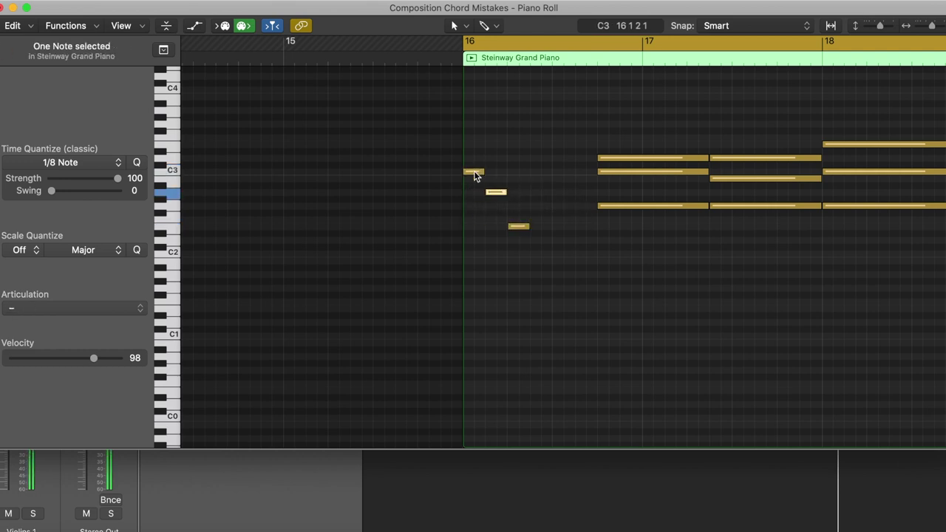
{"action": "mouse_move", "coordinate": [475, 174]}
{"action": "key", "text": "space"}
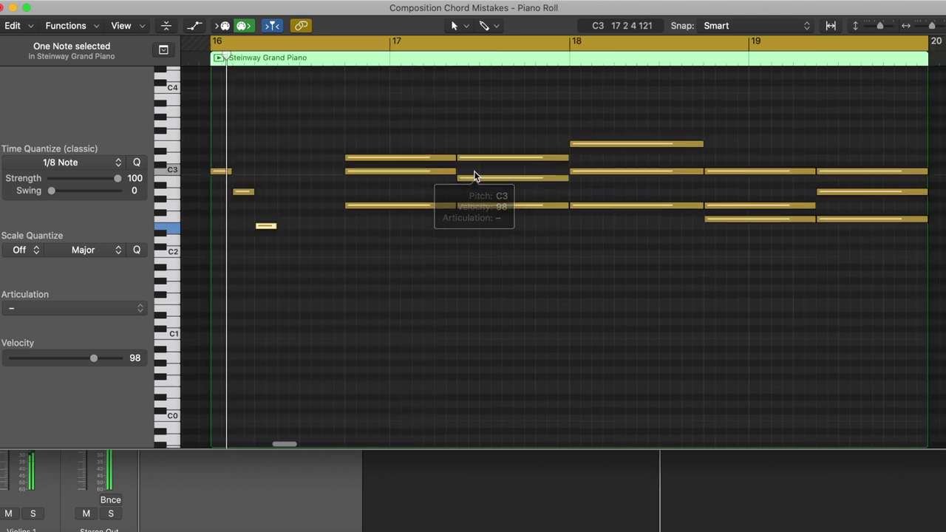
{"action": "key", "text": "space"}
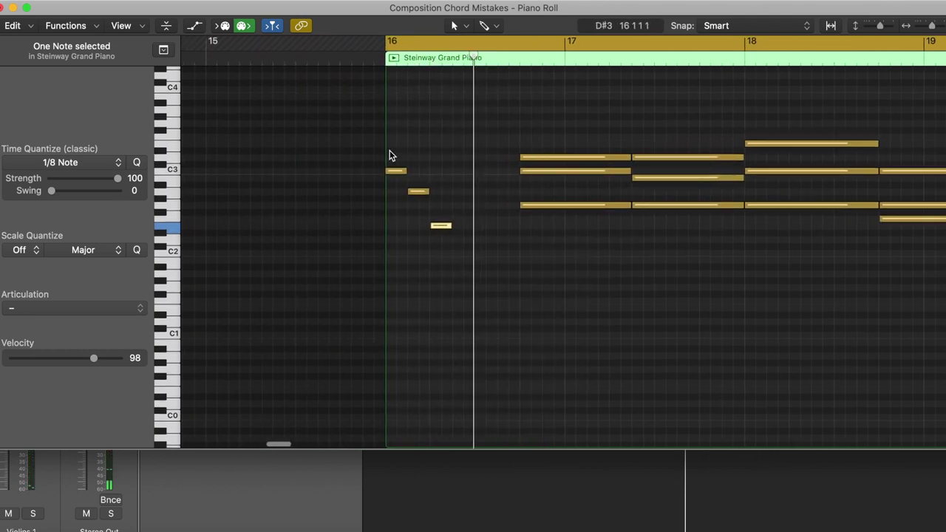
{"action": "left_click_drag", "start_coordinate": [390, 151], "coordinate": [452, 252]}
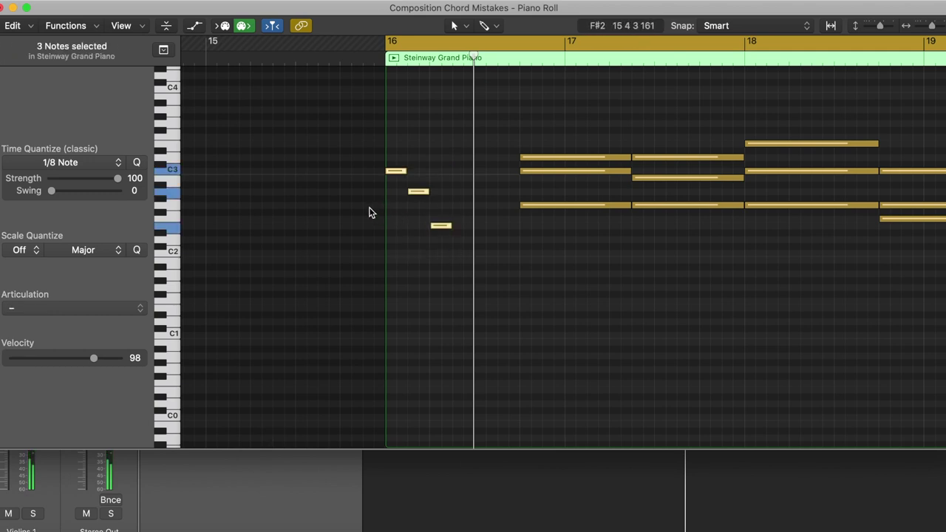
{"action": "mouse_move", "coordinate": [397, 173]}
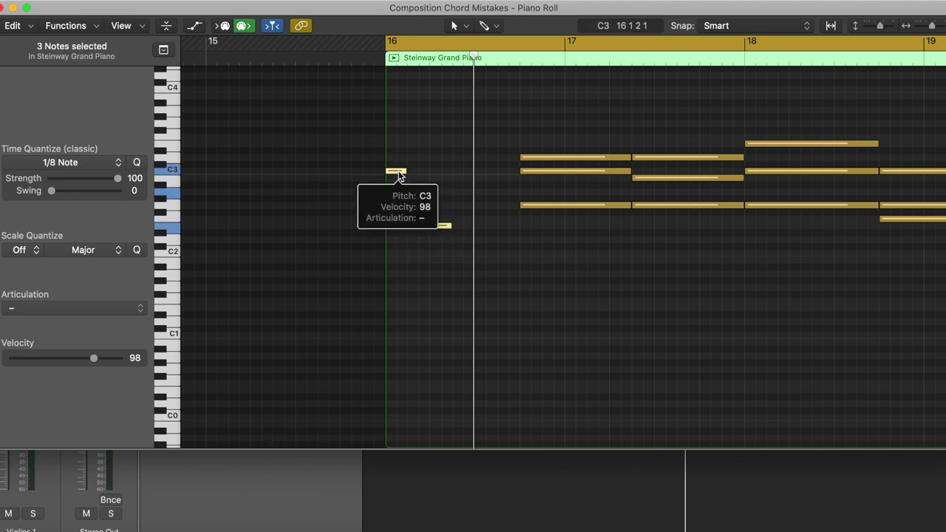
{"action": "left_click_drag", "start_coordinate": [398, 174], "coordinate": [467, 174]}
{"action": "scroll", "coordinate": [535, 271], "scroll_direction": "right", "scroll_amount": 5}
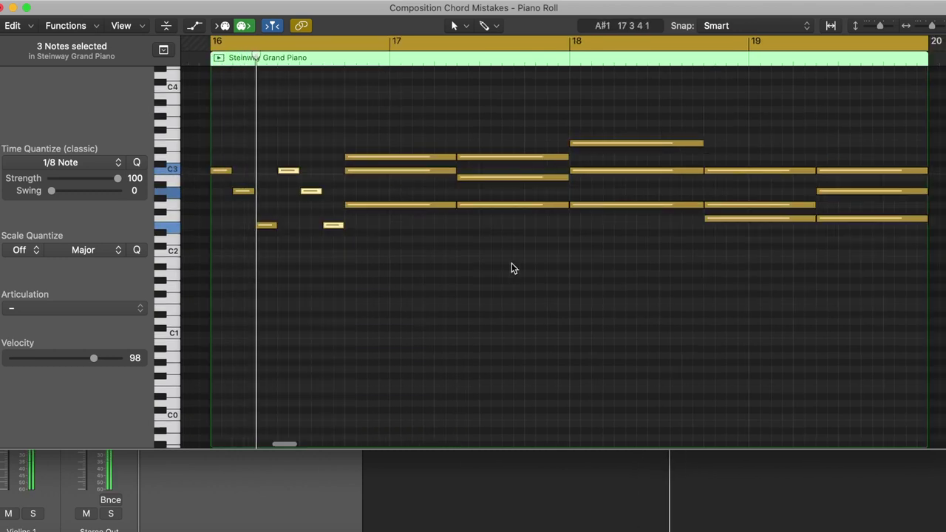
{"action": "key", "text": "space"}
Stagger the bar-17 G sus4 chord (C3, then G2) and copy that arpeggio after itself
{"action": "scroll", "coordinate": [512, 267], "scroll_direction": "left", "scroll_amount": 2}
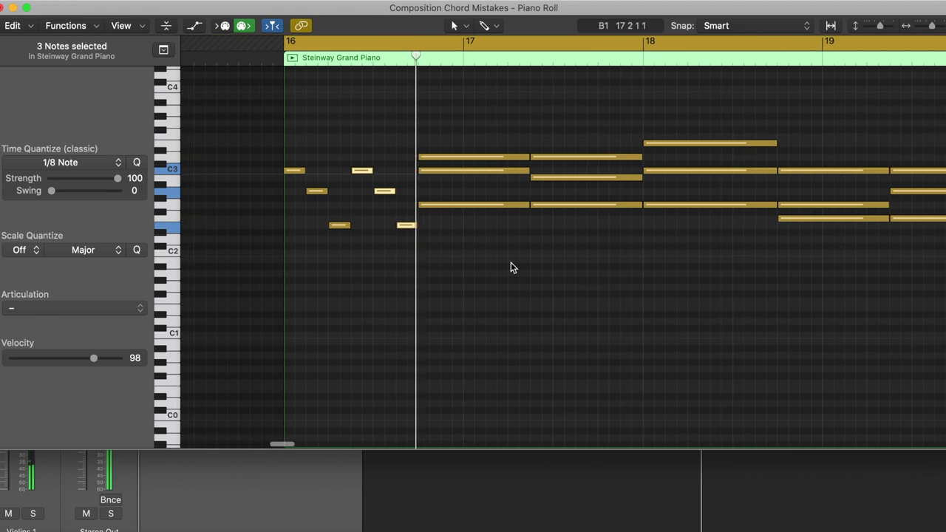
{"action": "scroll", "coordinate": [511, 265], "scroll_direction": "left", "scroll_amount": 1}
{"action": "left_click", "coordinate": [487, 129]}
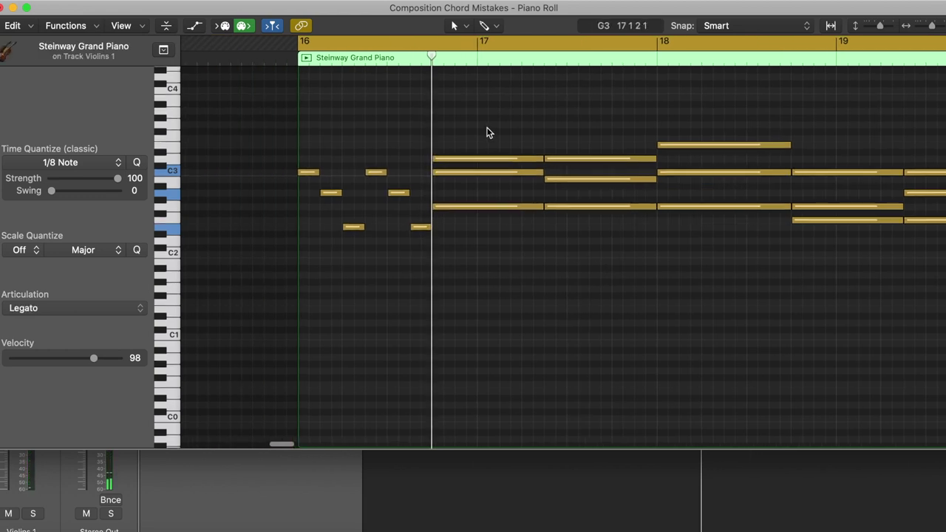
{"action": "left_click_drag", "start_coordinate": [488, 131], "coordinate": [449, 206]}
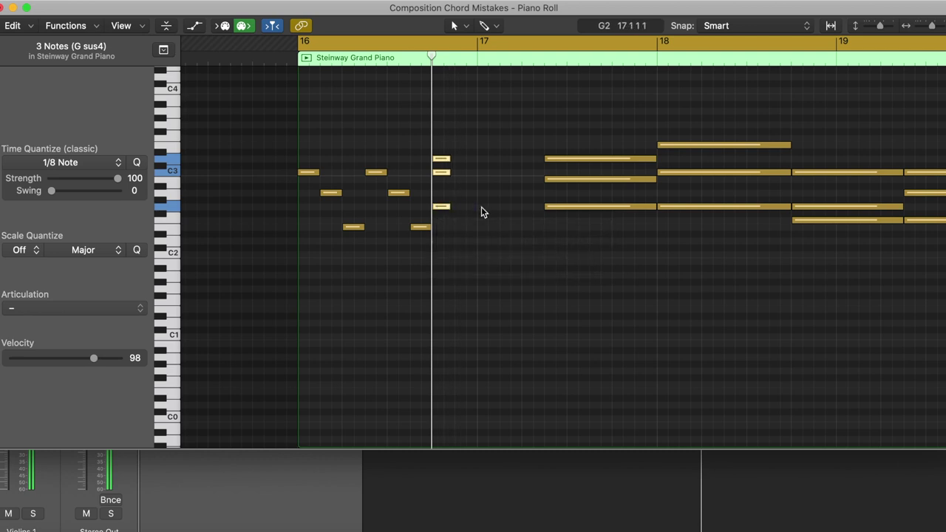
{"action": "left_click", "coordinate": [481, 212]}
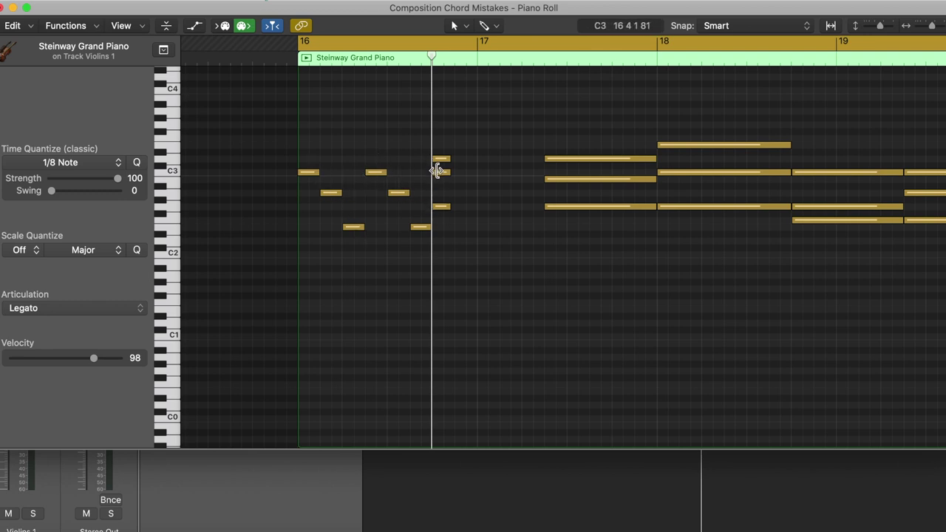
{"action": "left_click_drag", "start_coordinate": [441, 174], "coordinate": [464, 173]}
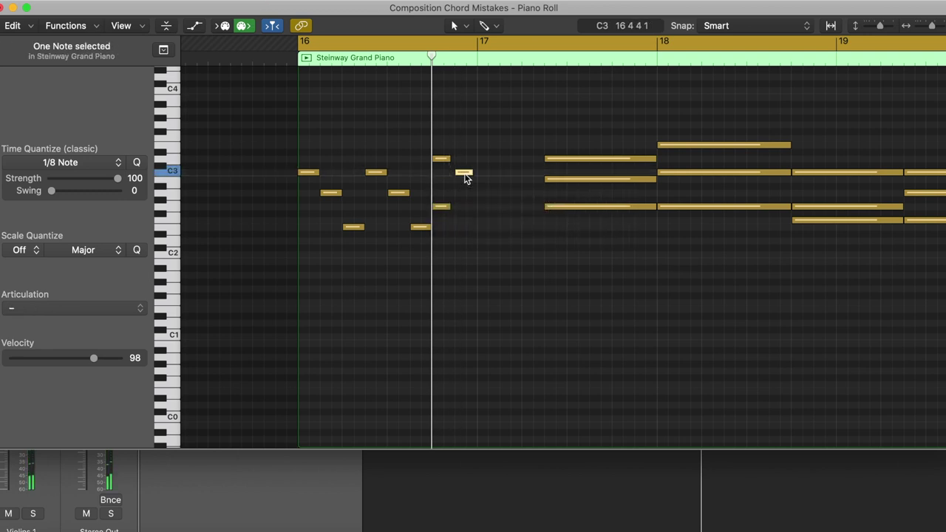
{"action": "left_click_drag", "start_coordinate": [438, 210], "coordinate": [485, 214]}
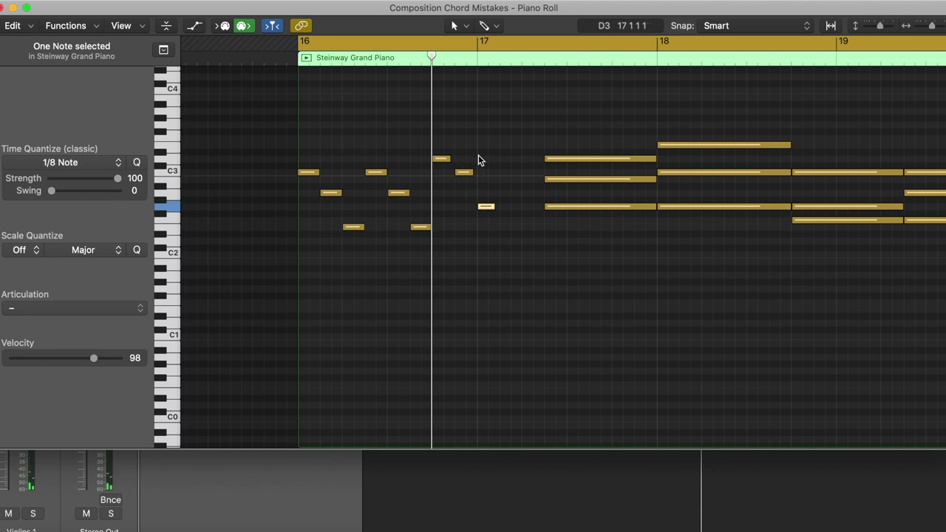
{"action": "left_click", "coordinate": [439, 143]}
{"action": "left_click_drag", "start_coordinate": [439, 141], "coordinate": [485, 232]}
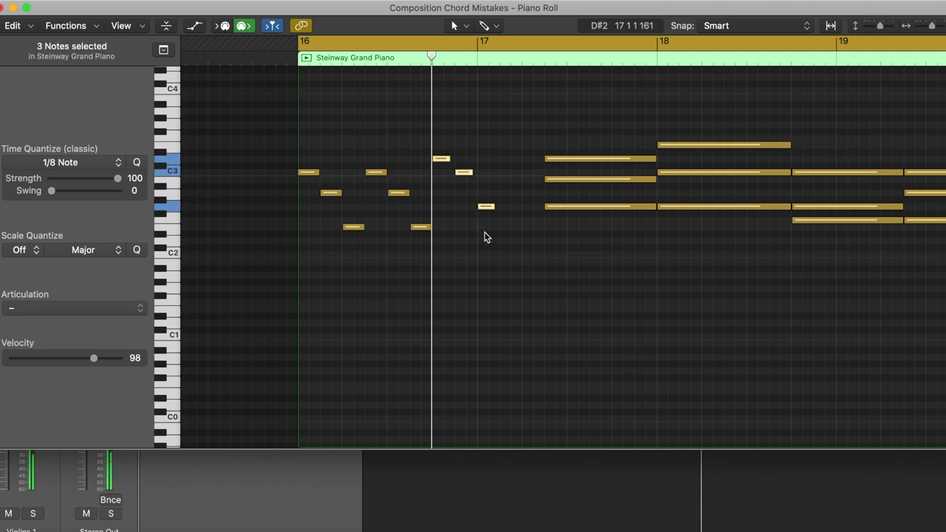
{"action": "mouse_move", "coordinate": [444, 164]}
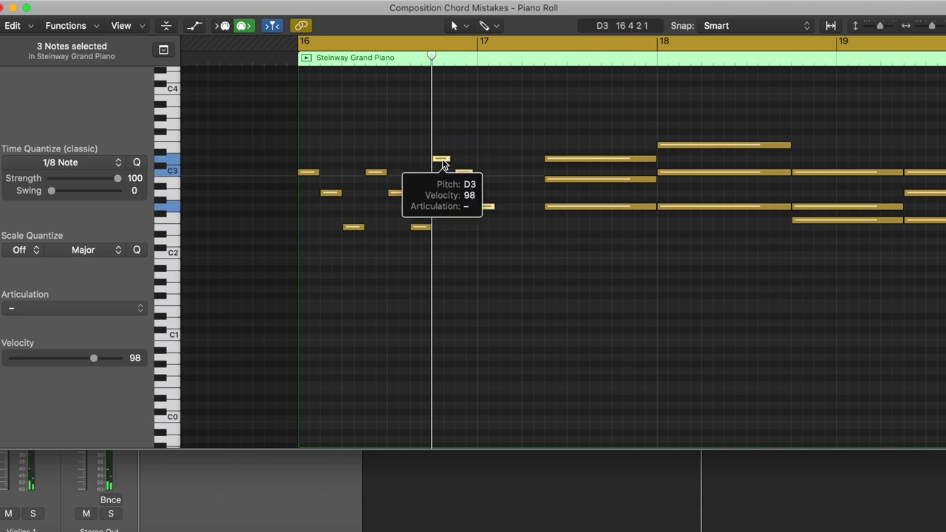
{"action": "left_click_drag", "start_coordinate": [442, 161], "coordinate": [508, 161]}
Lower the copied arpeggio notes by a semitone, undoing an extra F#2 note
{"action": "key", "text": "space"}
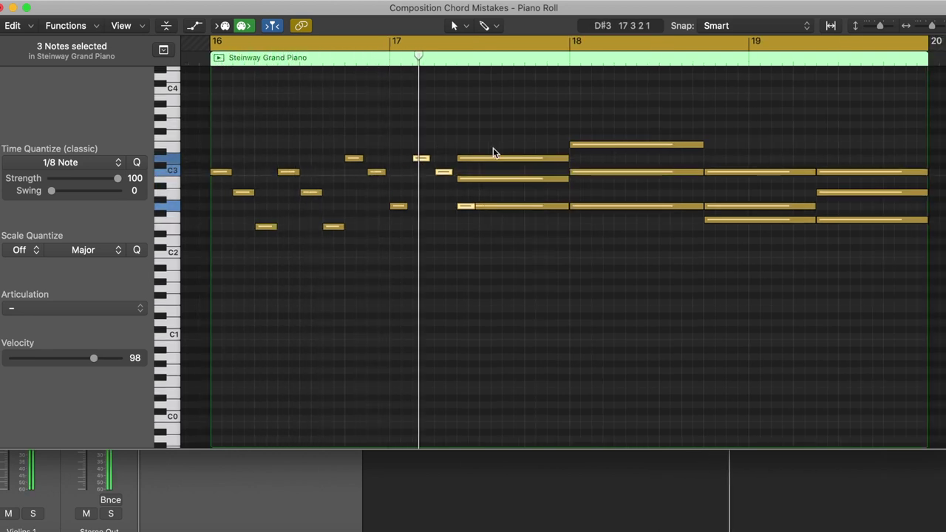
{"action": "left_click", "coordinate": [463, 286]}
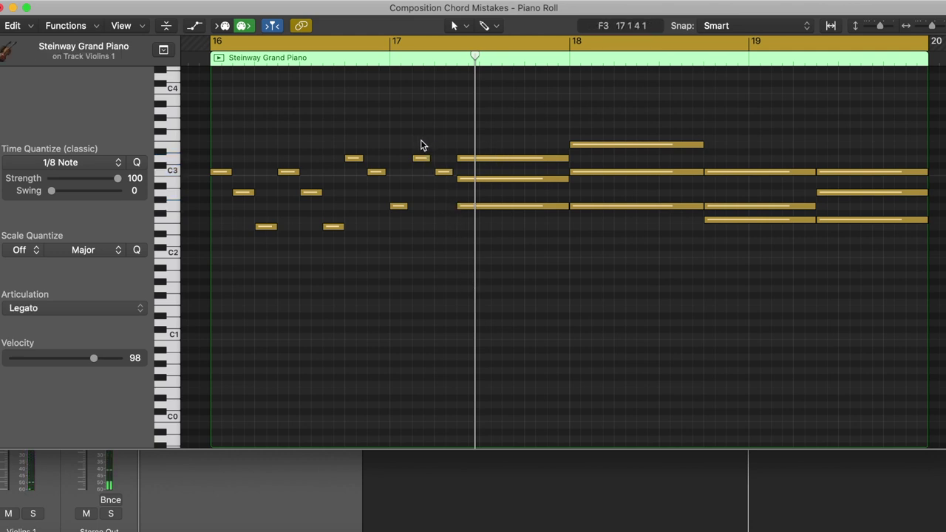
{"action": "left_click_drag", "start_coordinate": [425, 144], "coordinate": [453, 213]}
{"action": "key", "text": "alt+Down"}
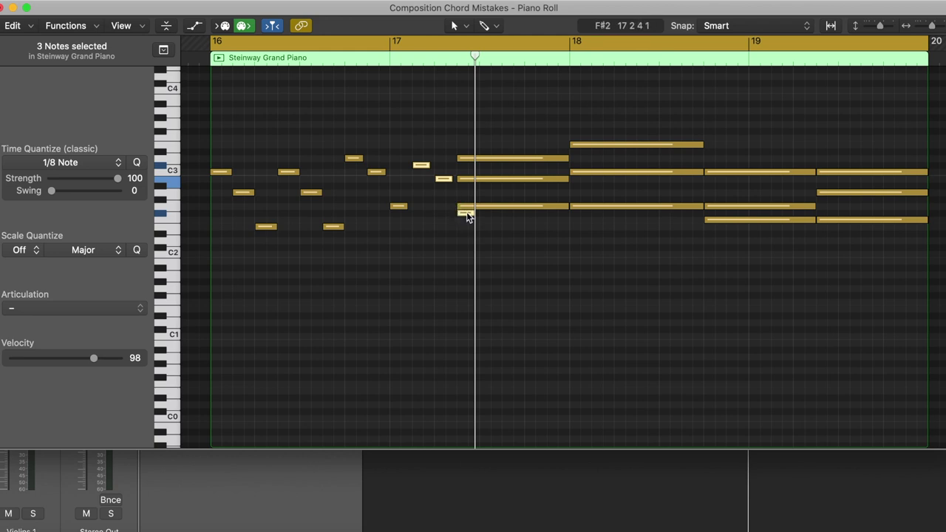
{"action": "mouse_move", "coordinate": [467, 212]}
{"action": "left_click", "coordinate": [465, 214]}
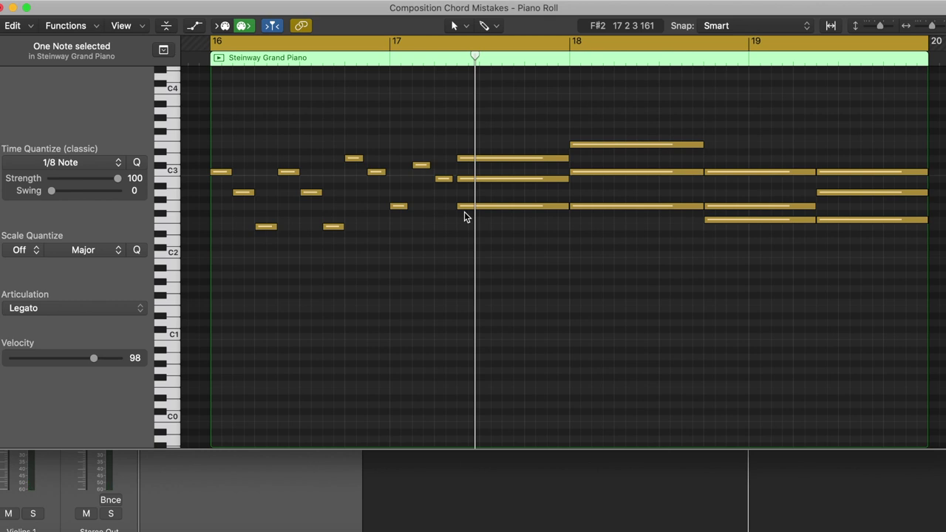
{"action": "left_click", "coordinate": [464, 213], "text": "super"}
{"action": "mouse_move", "coordinate": [464, 211]}
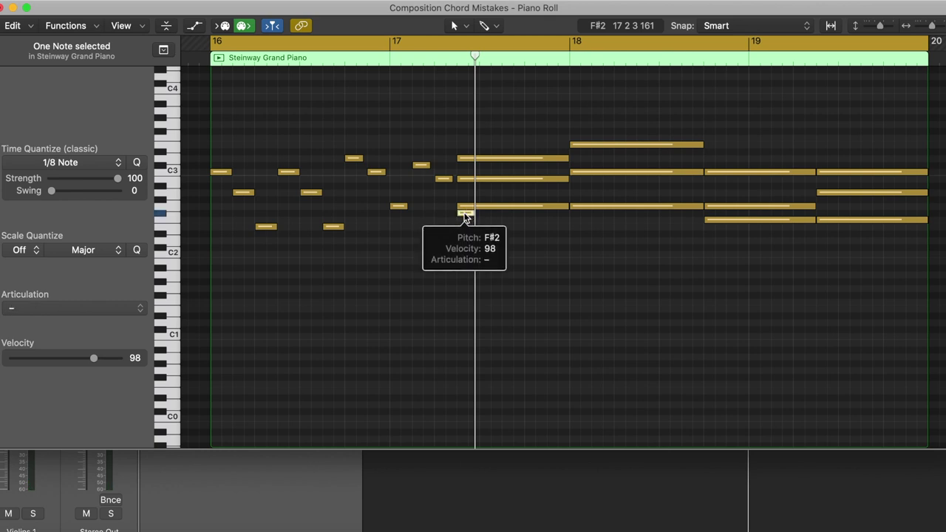
{"action": "key", "text": "super+z"}
{"action": "left_click", "coordinate": [441, 243]}
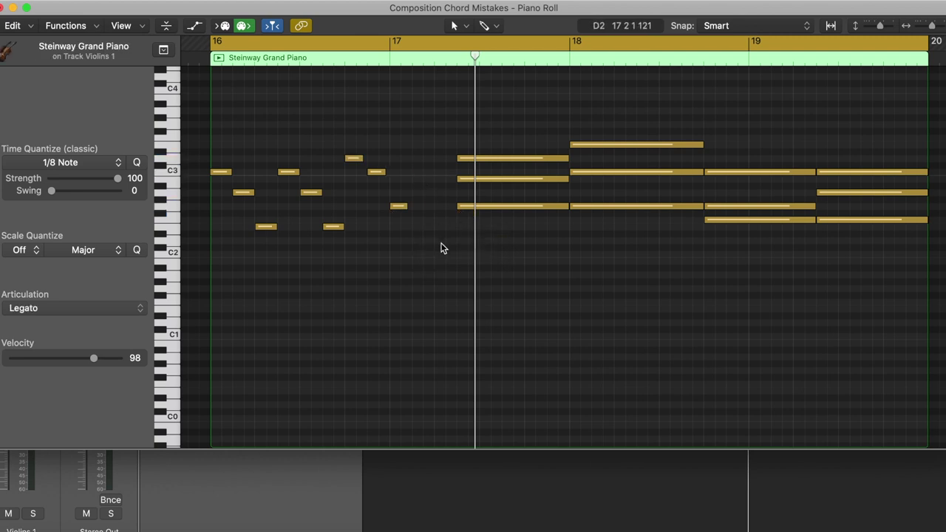
Copy the two short D3 notes to the start of bar 17 and shorten the three G chord notes
{"action": "left_click", "coordinate": [398, 207]}
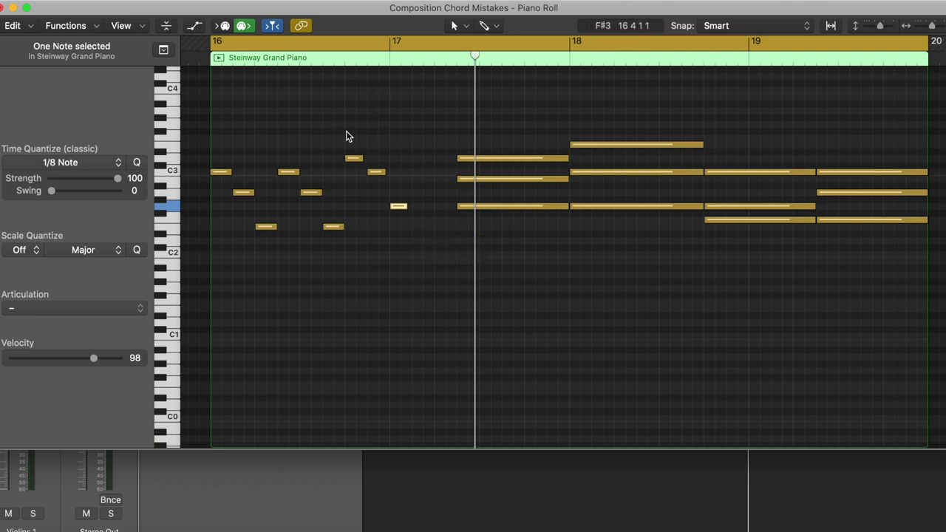
{"action": "left_click_drag", "start_coordinate": [347, 136], "coordinate": [382, 176]}
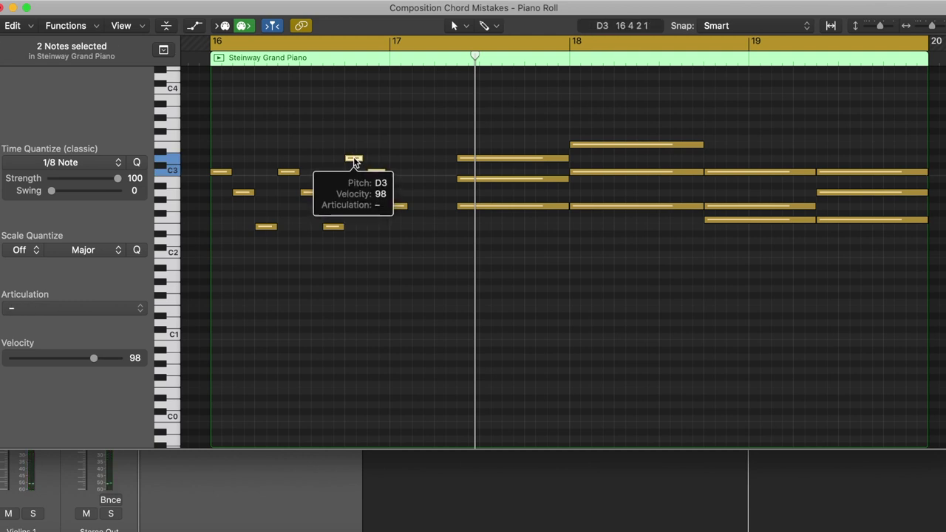
{"action": "left_click_drag", "start_coordinate": [355, 163], "coordinate": [423, 163]}
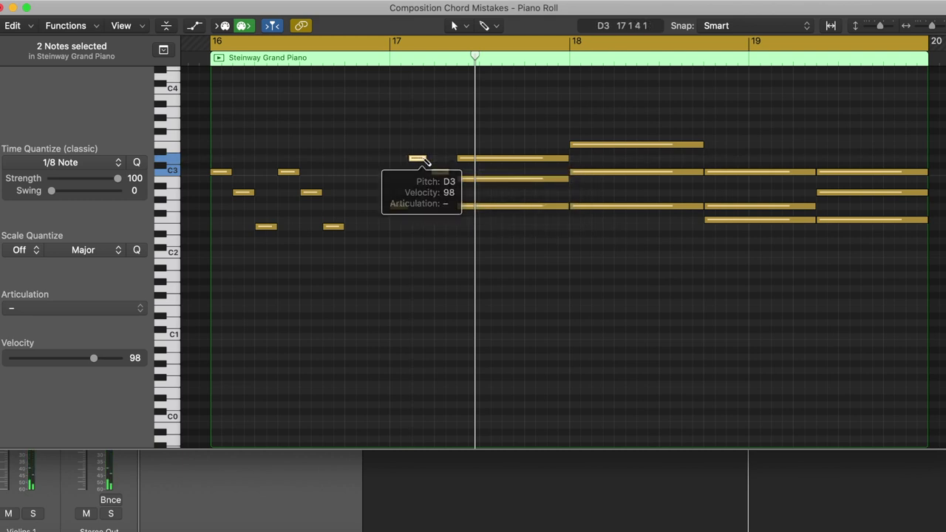
{"action": "key", "text": "super+z"}
{"action": "key", "text": "super+z"}
{"action": "key", "text": "super+z"}
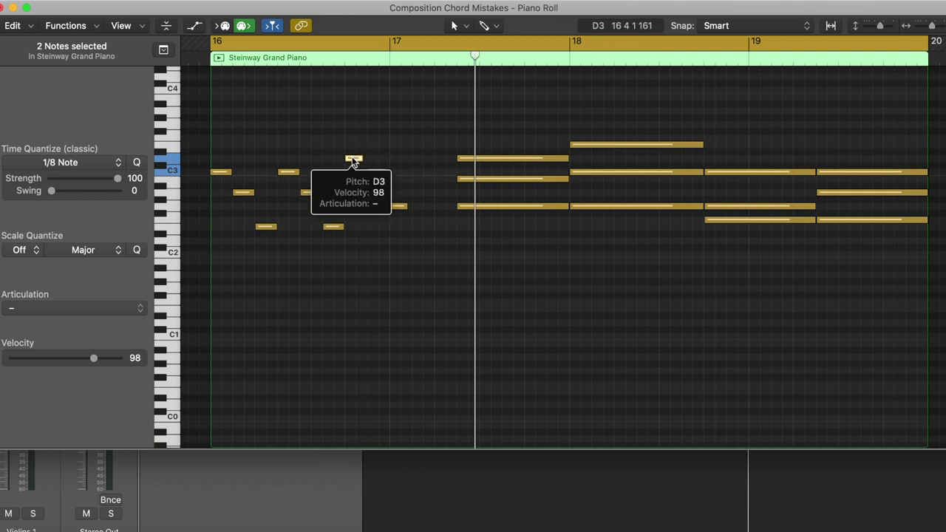
{"action": "left_click_drag", "start_coordinate": [354, 162], "coordinate": [423, 164]}
{"action": "key", "text": "space"}
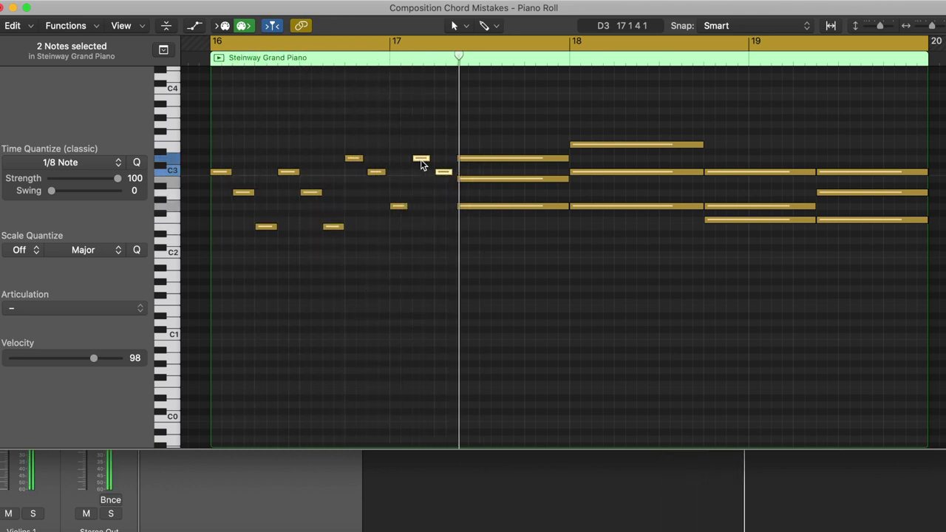
{"action": "left_click_drag", "start_coordinate": [520, 113], "coordinate": [526, 240]}
{"action": "left_click_drag", "start_coordinate": [564, 207], "coordinate": [473, 211]}
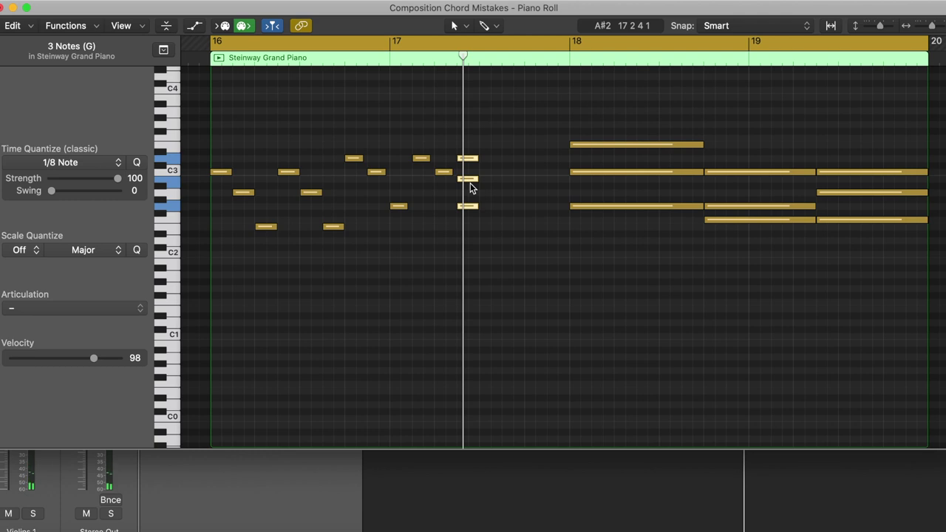
Clear the note selection in the Violins 1 Piano Roll
{"action": "left_click", "coordinate": [487, 193]}
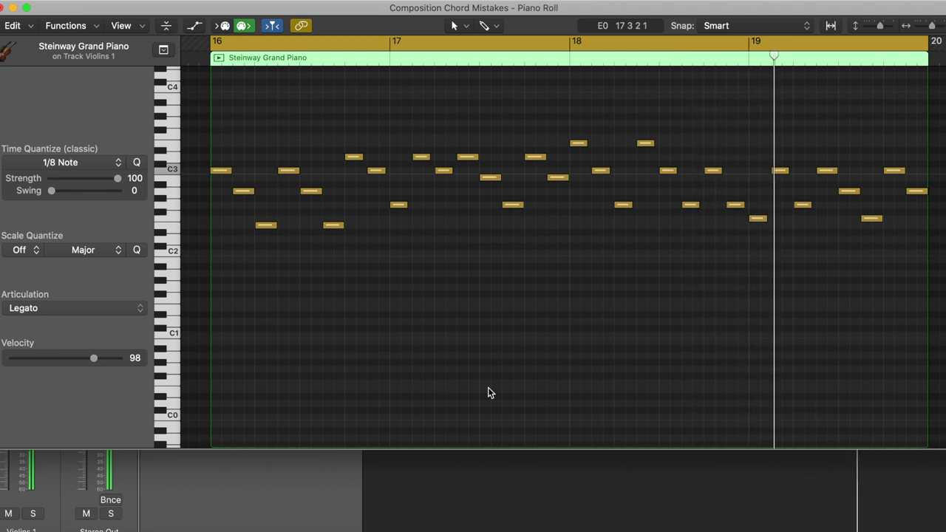
{"action": "key", "text": "space"}
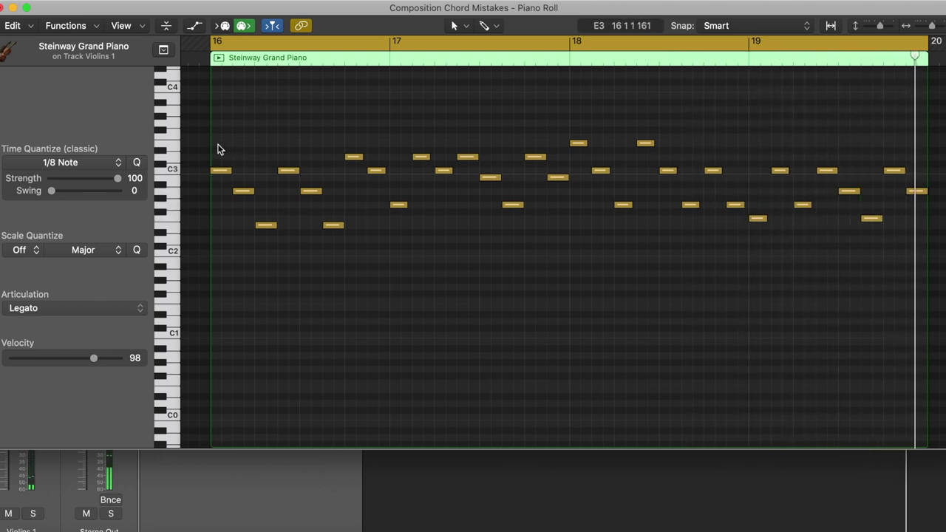
{"action": "left_click_drag", "start_coordinate": [218, 147], "coordinate": [338, 261]}
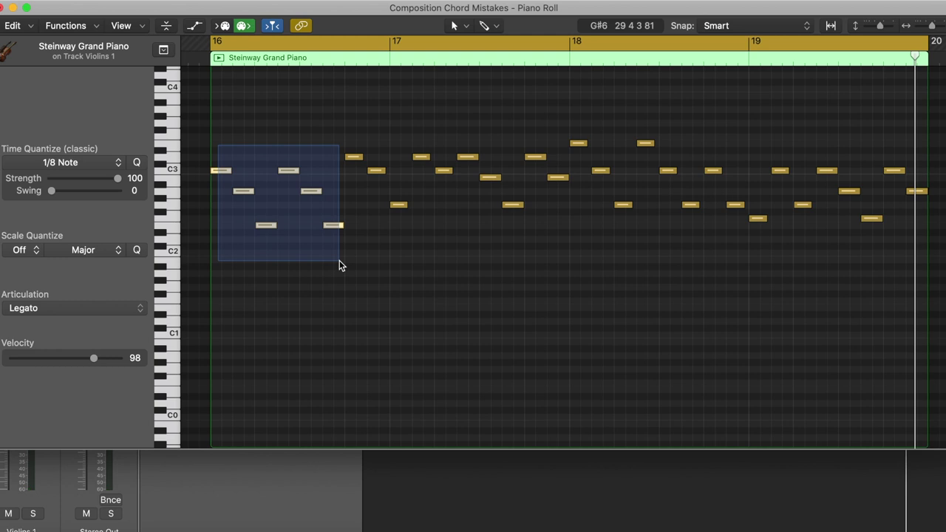
{"action": "left_click_drag", "start_coordinate": [339, 261], "coordinate": [340, 260]}
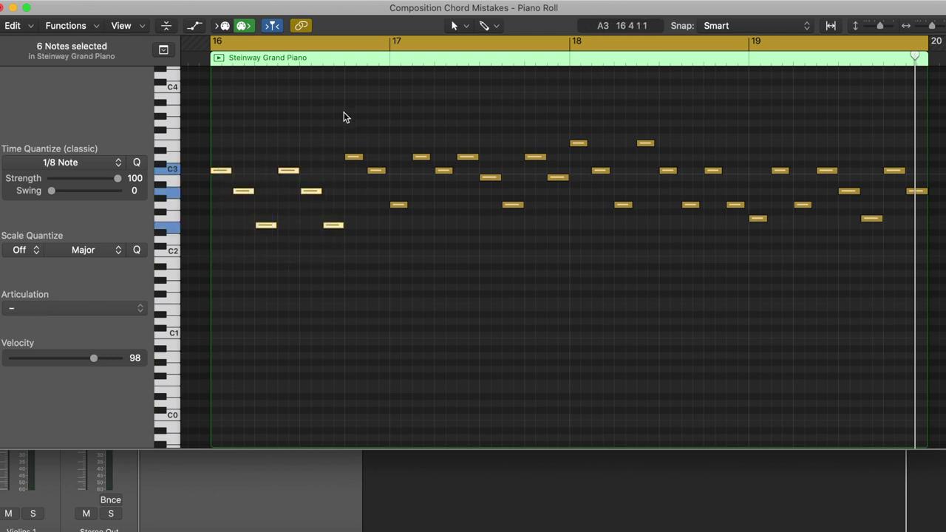
{"action": "left_click_drag", "start_coordinate": [351, 116], "coordinate": [440, 257]}
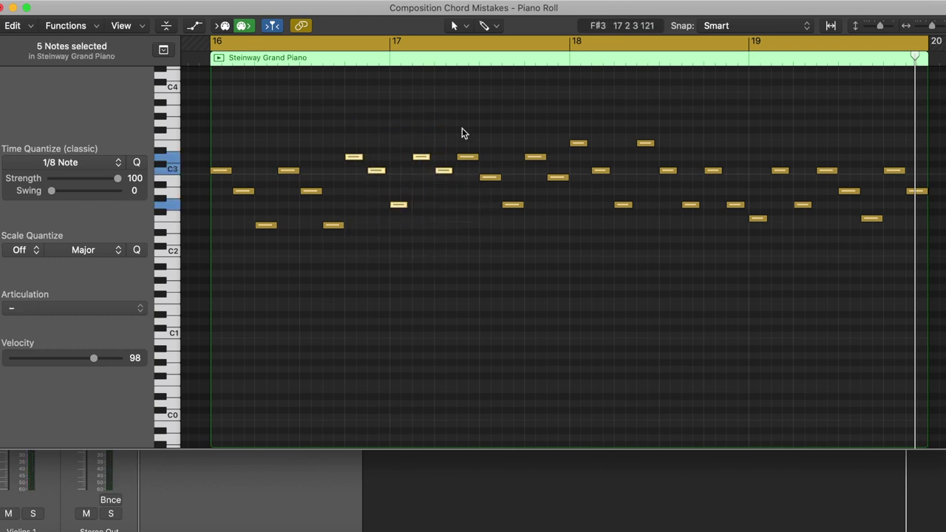
{"action": "left_click_drag", "start_coordinate": [458, 105], "coordinate": [559, 254]}
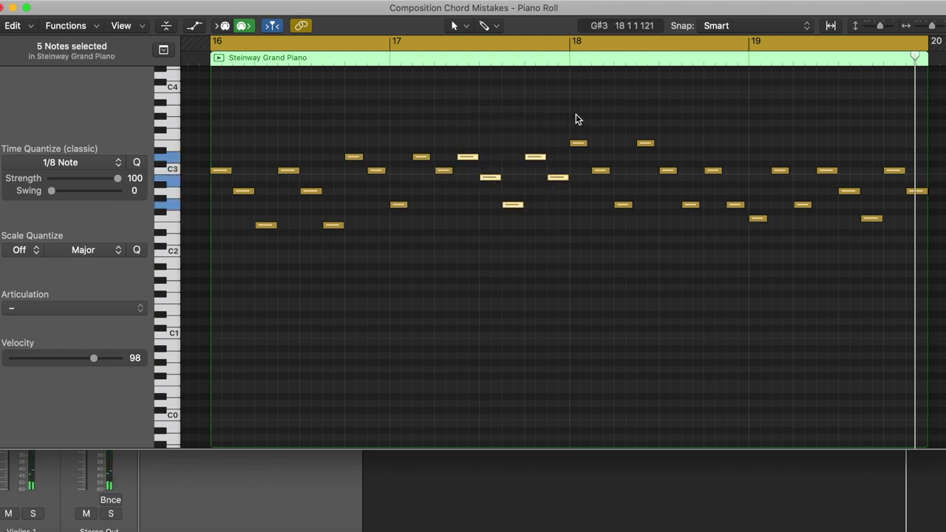
{"action": "left_click_drag", "start_coordinate": [576, 115], "coordinate": [645, 235]}
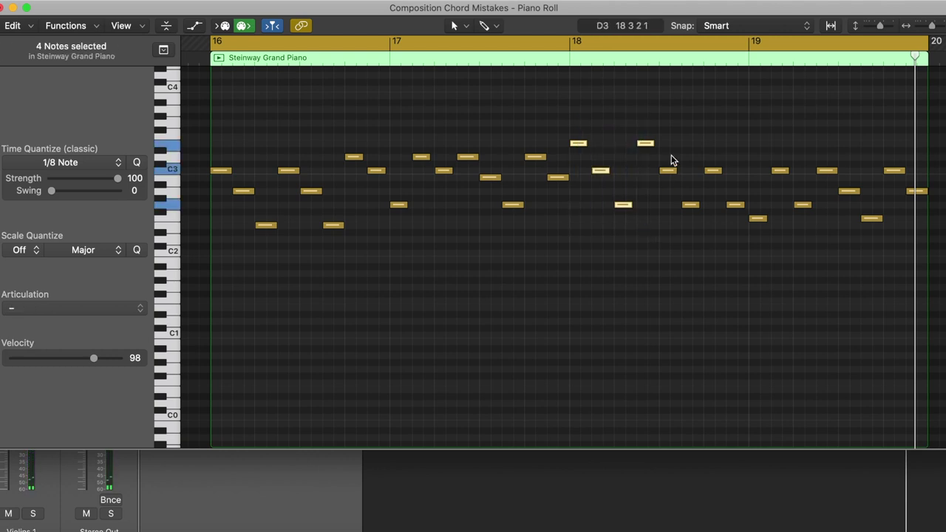
{"action": "left_click_drag", "start_coordinate": [577, 116], "coordinate": [698, 298]}
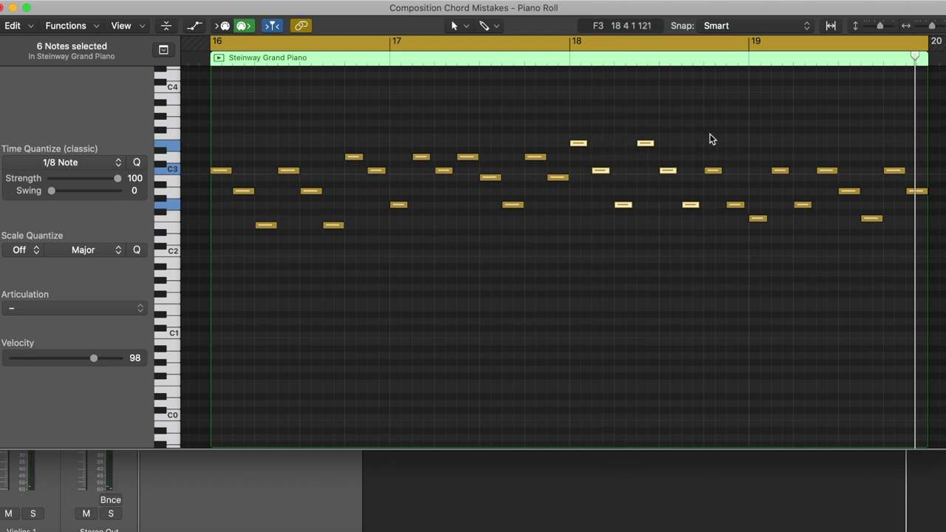
{"action": "left_click_drag", "start_coordinate": [710, 136], "coordinate": [808, 245]}
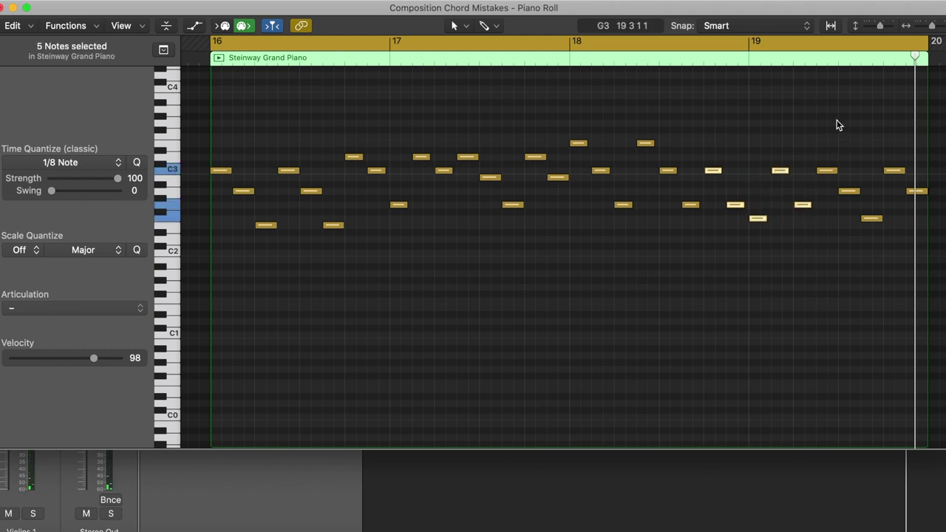
{"action": "left_click_drag", "start_coordinate": [816, 128], "coordinate": [917, 251]}
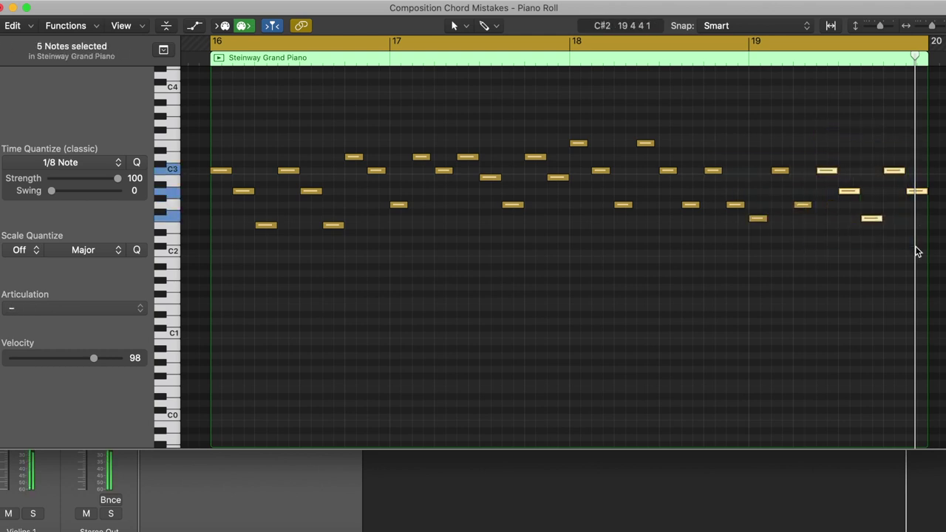
Shorten all Violins 1 arpeggio notes slightly, check by playback, and close the Piano Roll
{"action": "key", "text": "super+a"}
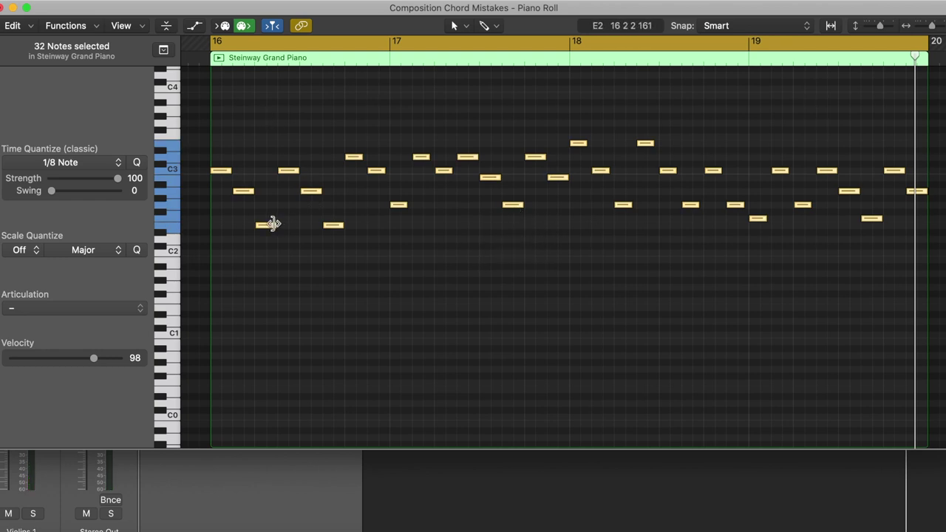
{"action": "left_click_drag", "start_coordinate": [272, 224], "coordinate": [260, 225]}
{"action": "key", "text": "space"}
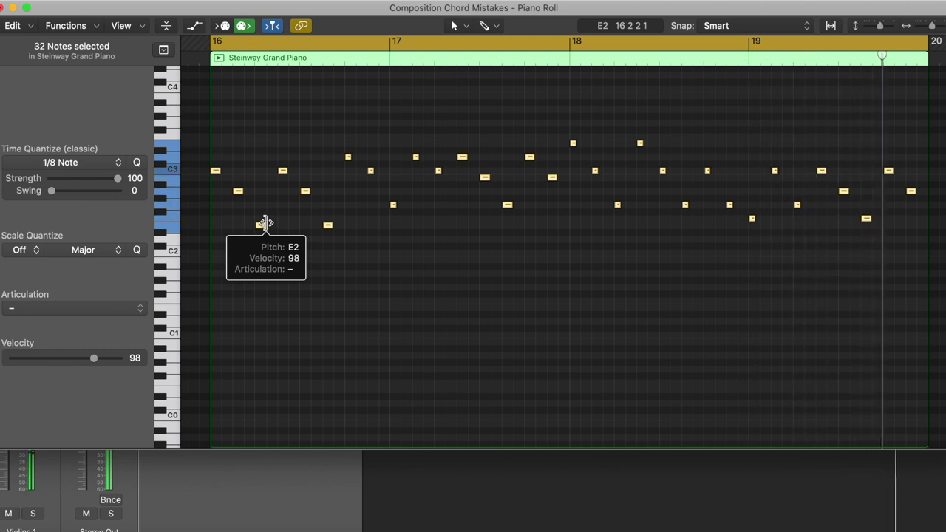
{"action": "left_click_drag", "start_coordinate": [265, 224], "coordinate": [269, 225]}
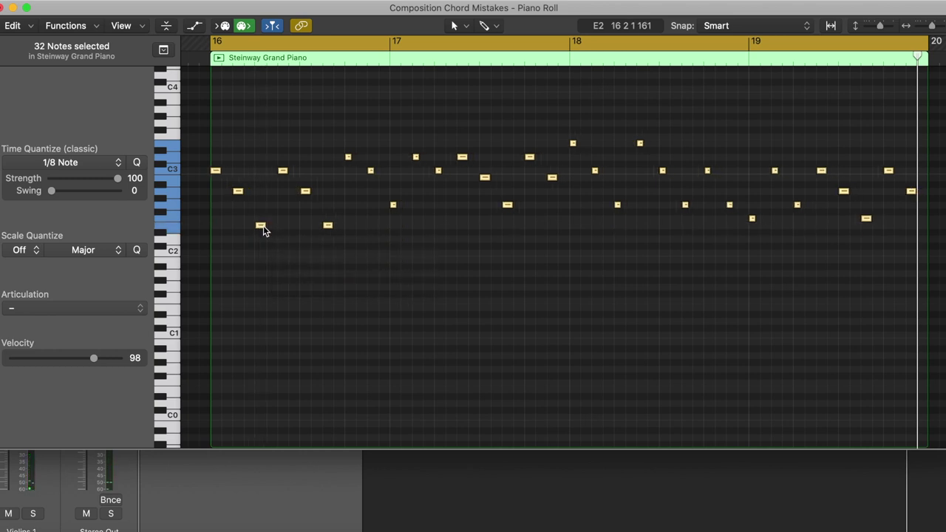
{"action": "left_click", "coordinate": [263, 227]}
{"action": "left_click_drag", "start_coordinate": [217, 173], "coordinate": [225, 178]}
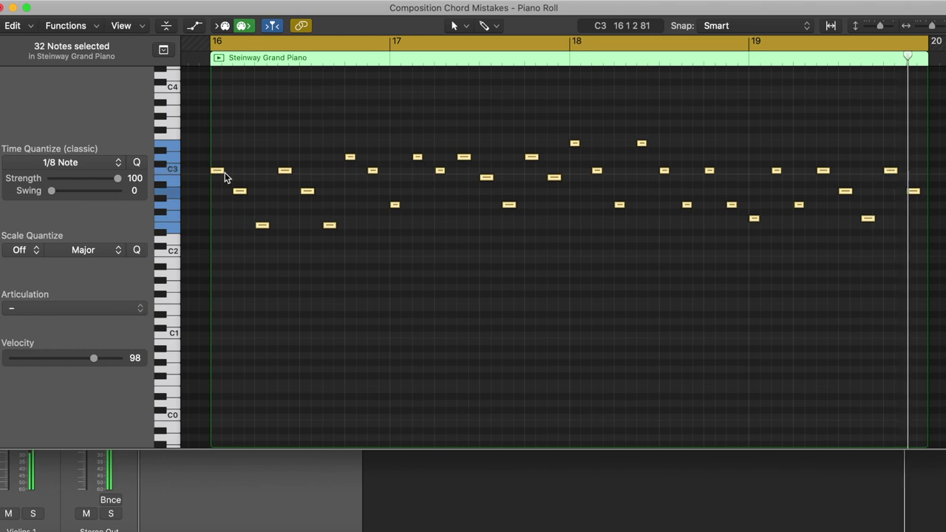
{"action": "left_click", "coordinate": [3, 8]}
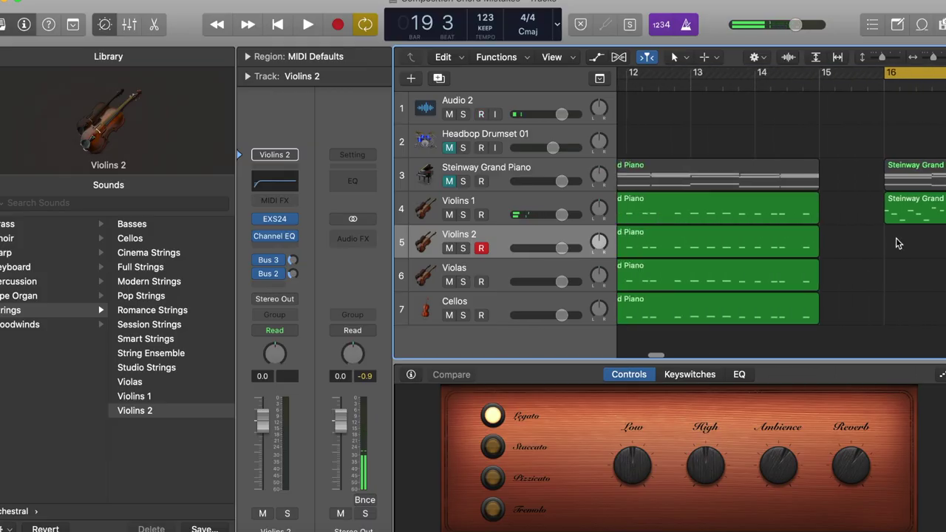
Copy the Violins 2, Violas and Cellos regions to bar 16 and play the result
{"action": "left_click_drag", "start_coordinate": [822, 275], "coordinate": [769, 317]}
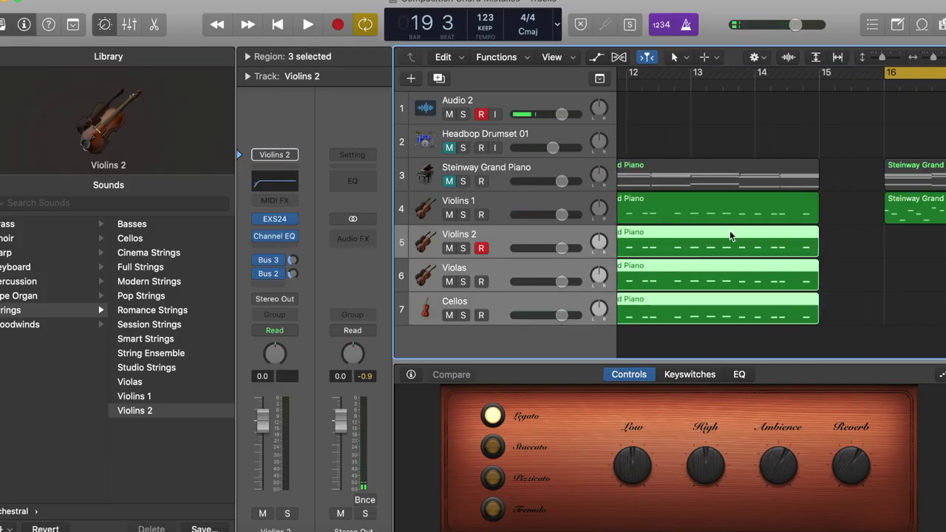
{"action": "scroll", "coordinate": [704, 235], "scroll_direction": "left", "scroll_amount": 3}
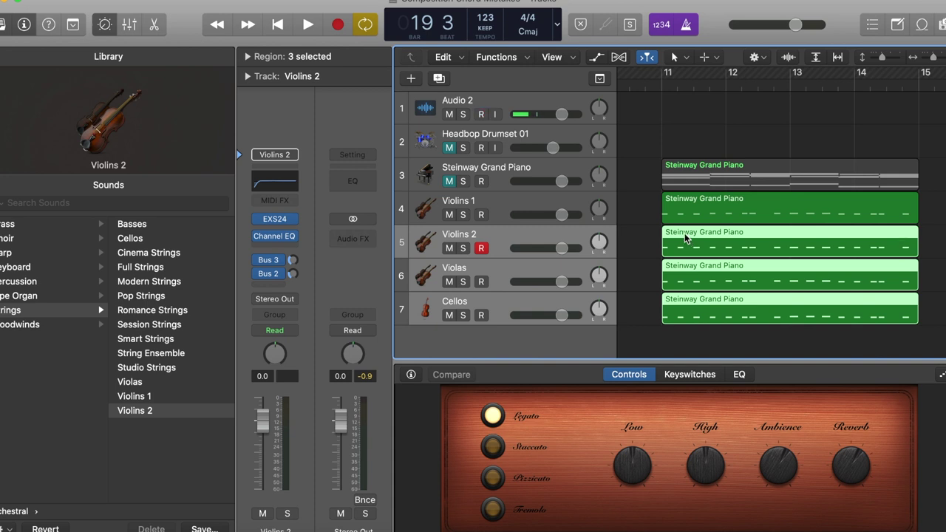
{"action": "left_click_drag", "start_coordinate": [686, 238], "coordinate": [887, 243]}
{"action": "key", "text": "space"}
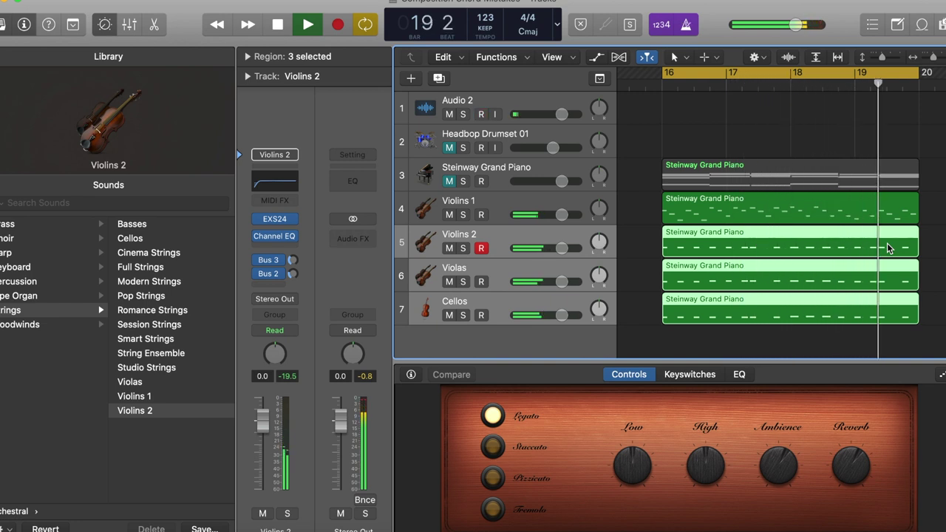
{"action": "key", "text": "space"}
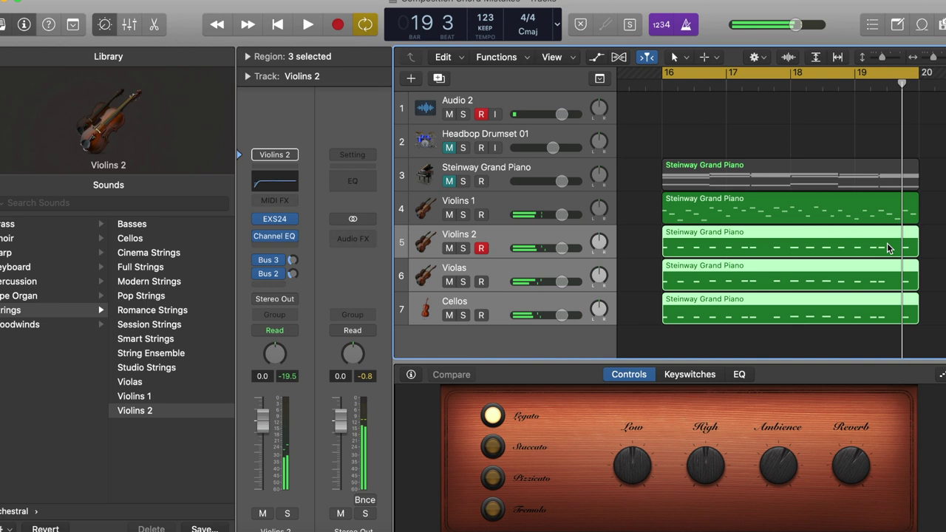
Open the bar-16 Violins 1 and Violins 2 regions together in the Piano Roll
{"action": "left_click", "coordinate": [642, 246]}
{"action": "left_click", "coordinate": [702, 239]}
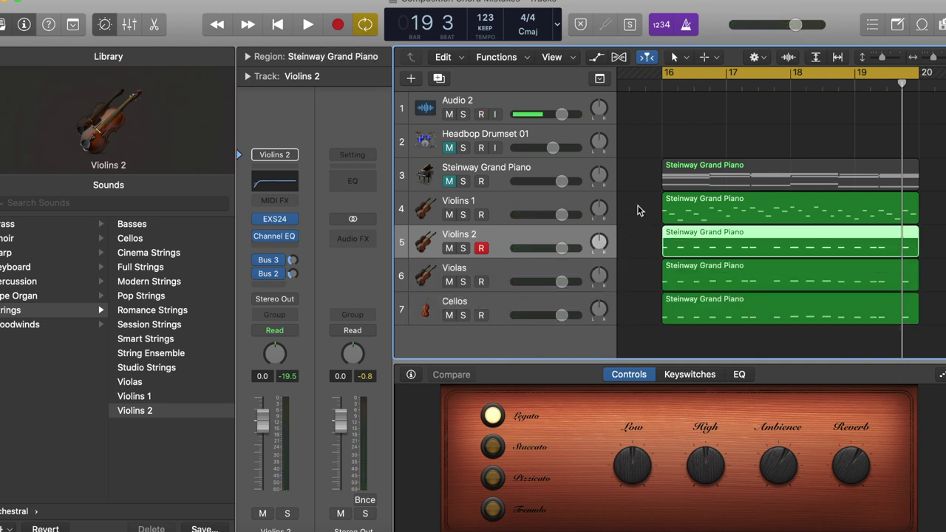
{"action": "left_click_drag", "start_coordinate": [640, 211], "coordinate": [693, 248]}
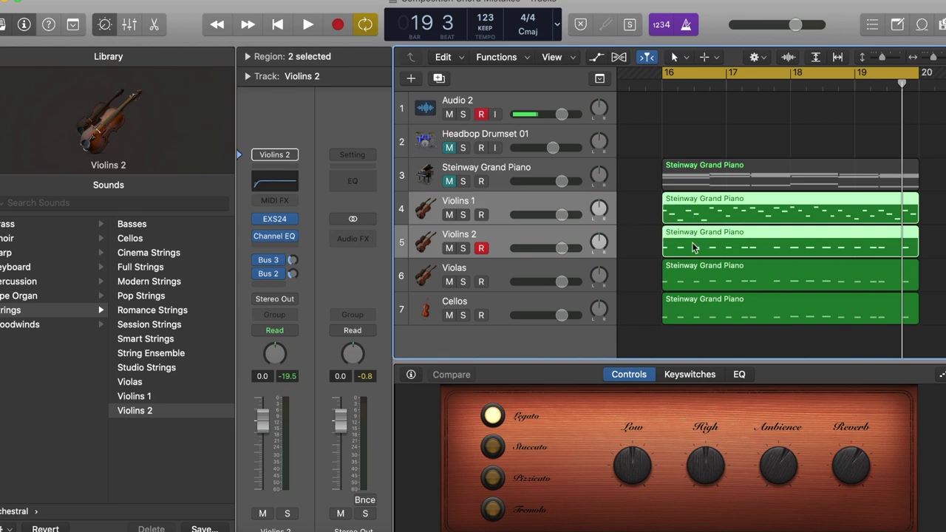
{"action": "double_click", "coordinate": [693, 247]}
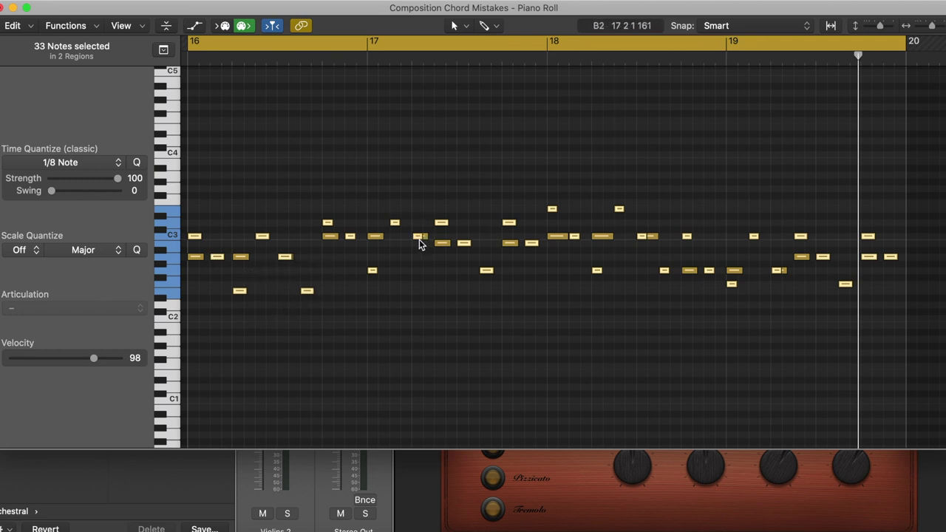
{"action": "left_click", "coordinate": [4, 7]}
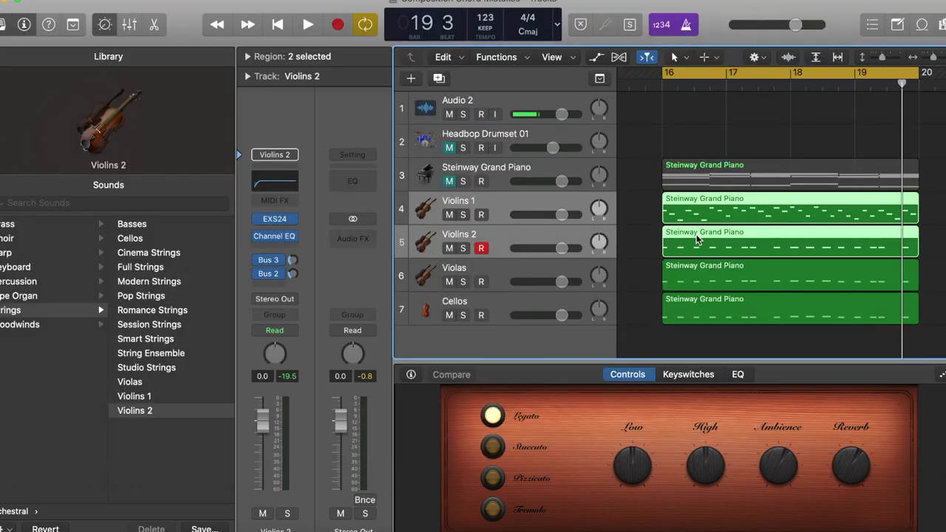
{"action": "left_click", "coordinate": [642, 253]}
Delete the bar-16 Violins 2 region and play back the remaining strings
{"action": "left_click", "coordinate": [681, 247]}
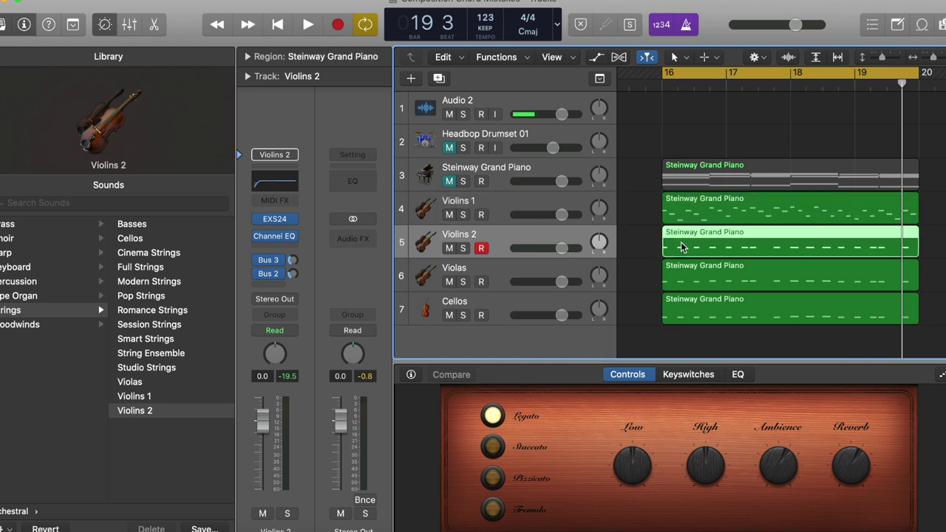
{"action": "key", "text": "Delete"}
{"action": "key", "text": "space"}
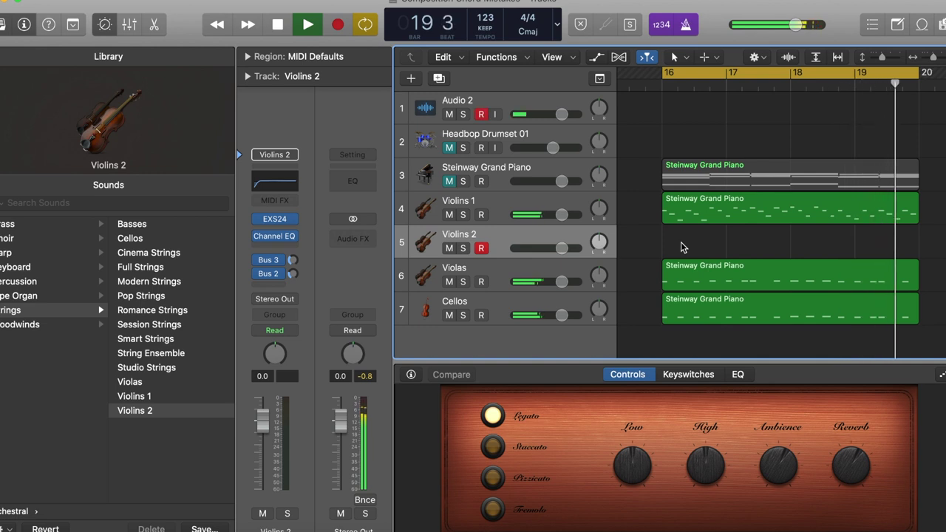
{"action": "key", "text": "space"}
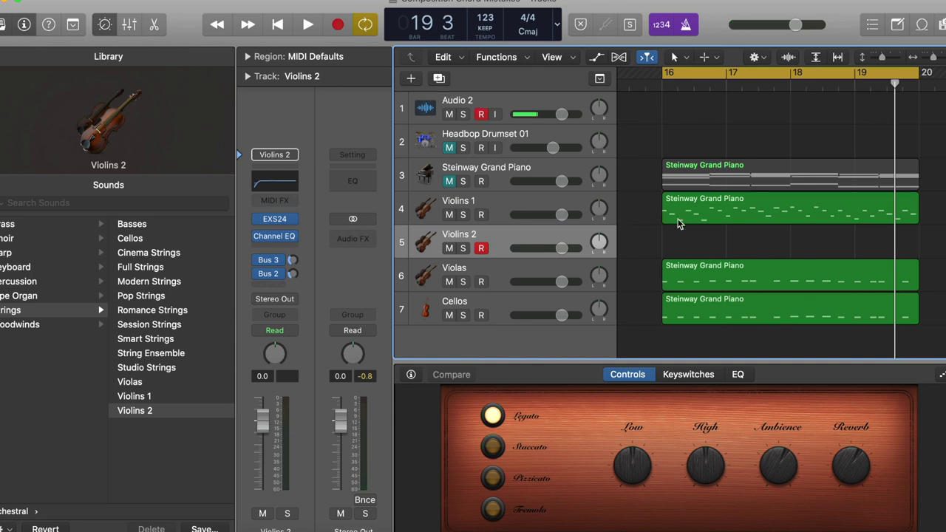
Copy the bar 16 Steinway Grand Piano region onto Violins 2 and open the copy in the Piano Roll
{"action": "left_click", "coordinate": [695, 169]}
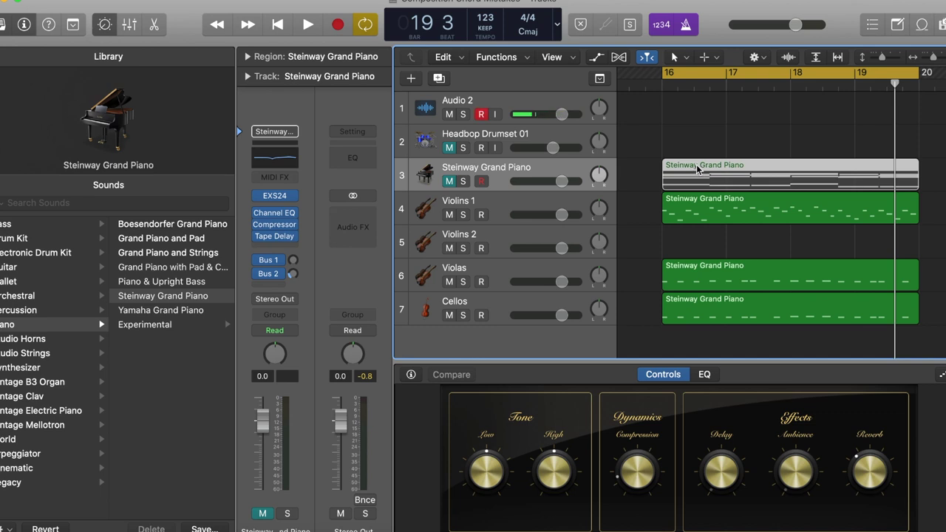
{"action": "left_click_drag", "start_coordinate": [697, 169], "coordinate": [695, 239]}
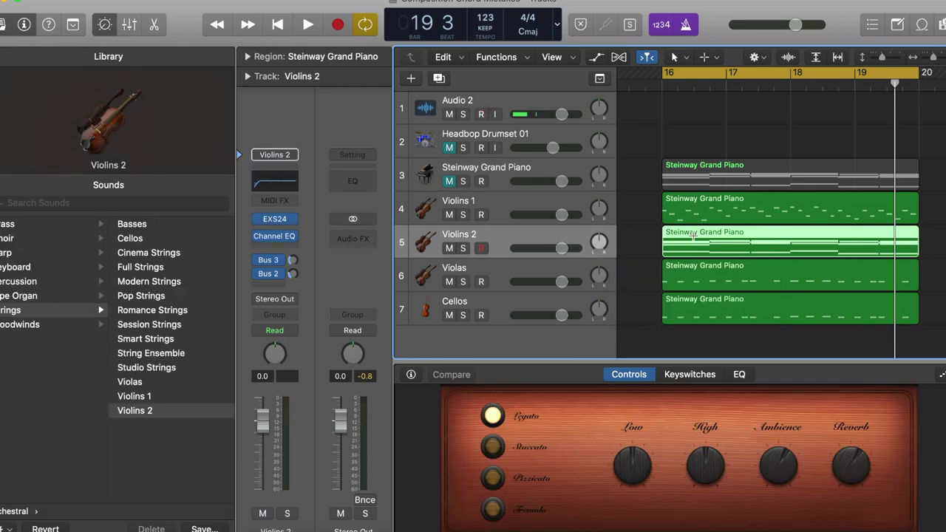
{"action": "double_click", "coordinate": [694, 236]}
{"action": "scroll", "coordinate": [538, 247], "scroll_direction": "left", "scroll_amount": 10}
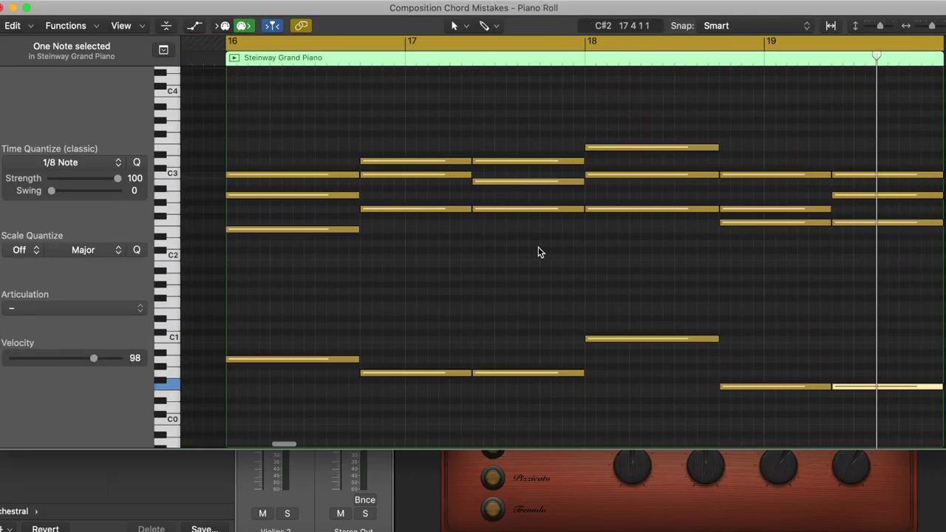
Delete the bass notes and the low chord notes across bars 16–19
{"action": "left_click_drag", "start_coordinate": [291, 302], "coordinate": [940, 445]}
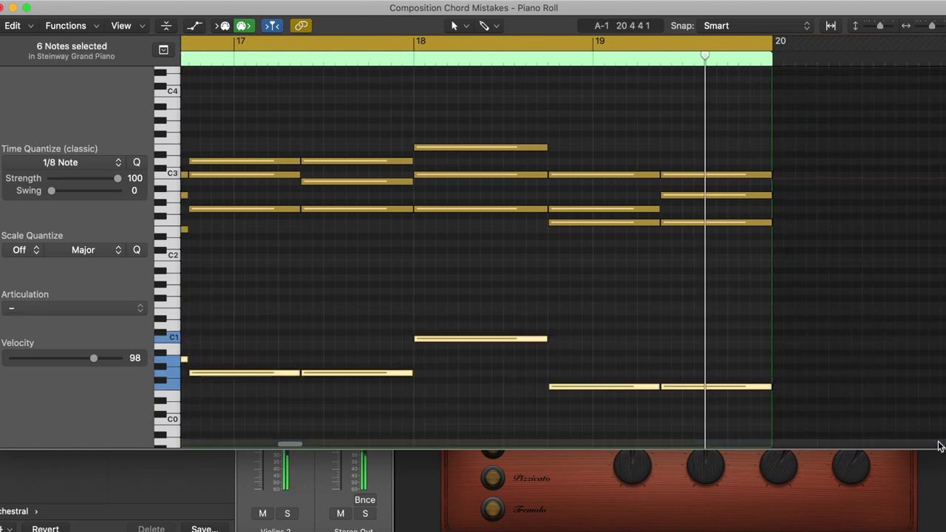
{"action": "scroll", "coordinate": [733, 349], "scroll_direction": "left", "scroll_amount": 5}
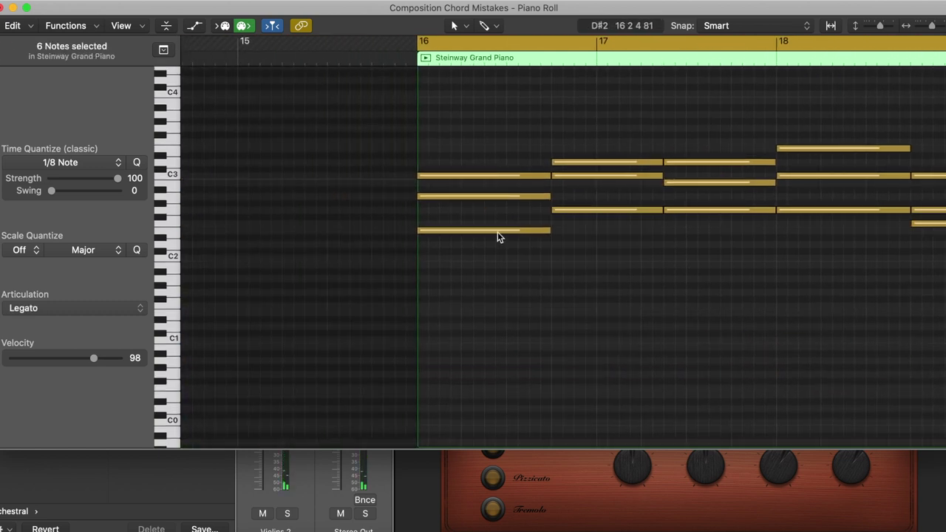
{"action": "left_click", "coordinate": [494, 232]}
{"action": "key", "text": "Delete"}
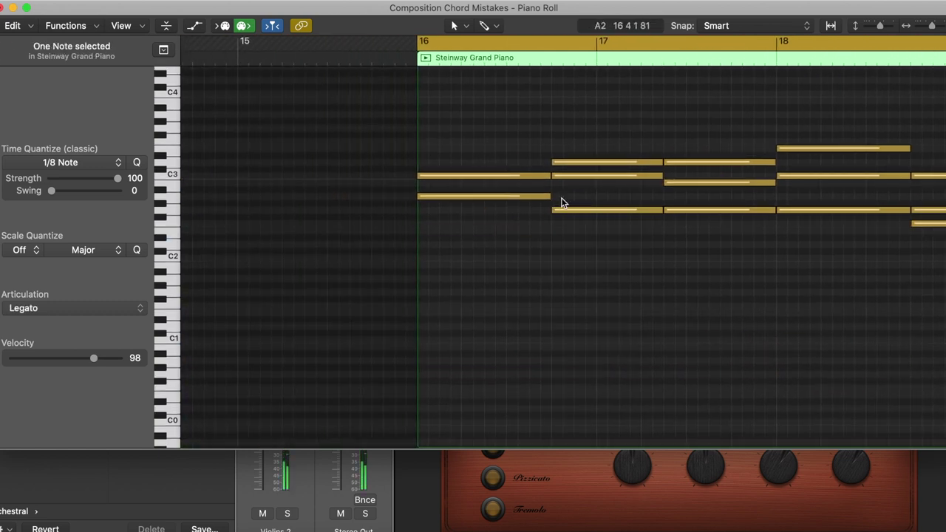
{"action": "left_click", "coordinate": [575, 210]}
{"action": "key", "text": "Delete"}
{"action": "left_click", "coordinate": [680, 211]}
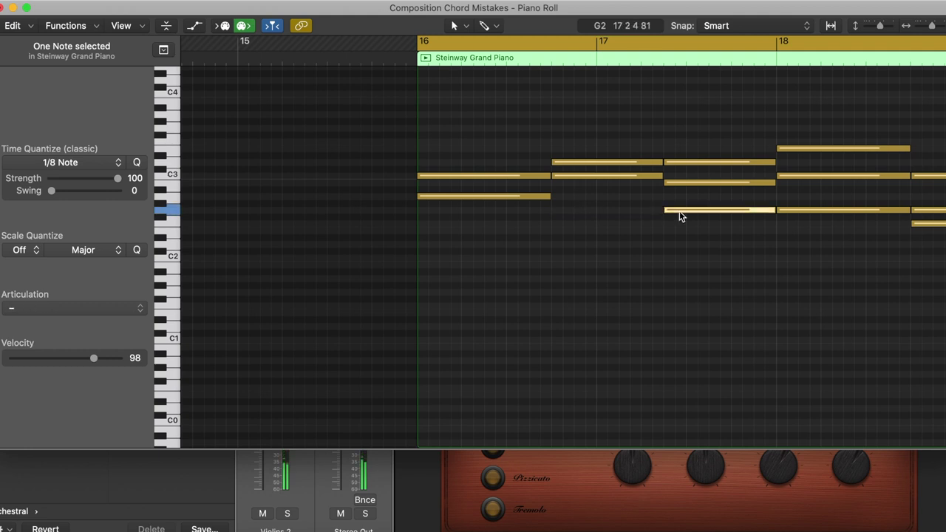
{"action": "key", "text": "Delete"}
{"action": "left_click", "coordinate": [841, 209]}
{"action": "key", "text": "Delete"}
{"action": "scroll", "coordinate": [841, 210], "scroll_direction": "right", "scroll_amount": 3}
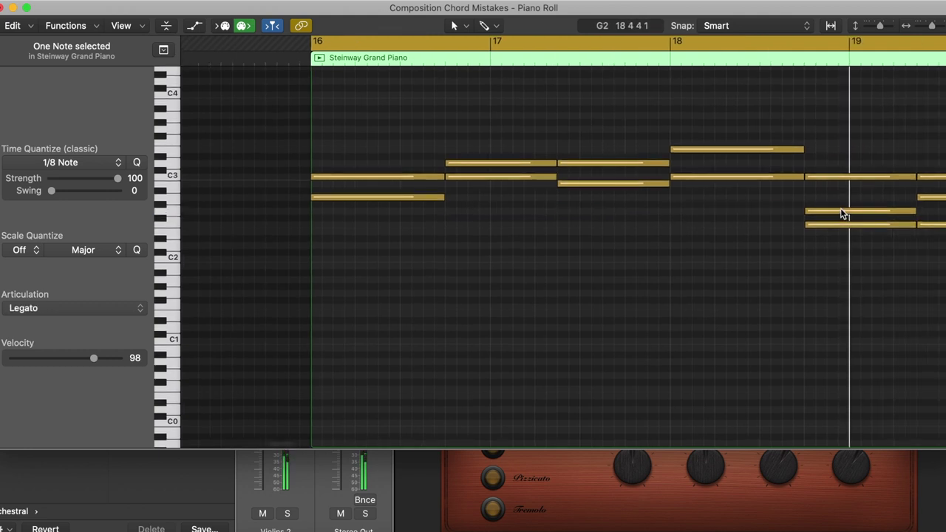
{"action": "left_click", "coordinate": [836, 224]}
{"action": "key", "text": "Delete"}
{"action": "scroll", "coordinate": [835, 223], "scroll_direction": "right", "scroll_amount": 3}
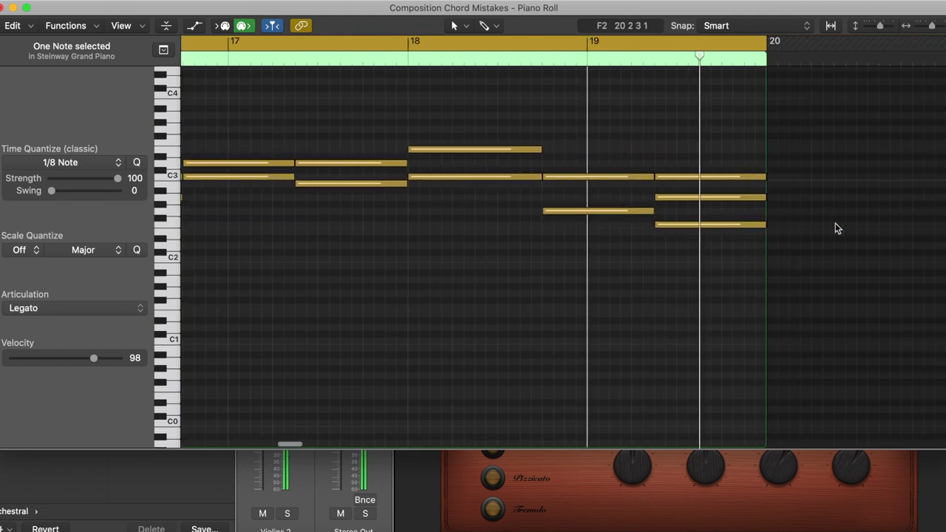
{"action": "left_click", "coordinate": [725, 224]}
{"action": "key", "text": "Delete"}
{"action": "scroll", "coordinate": [724, 222], "scroll_direction": "left", "scroll_amount": 4}
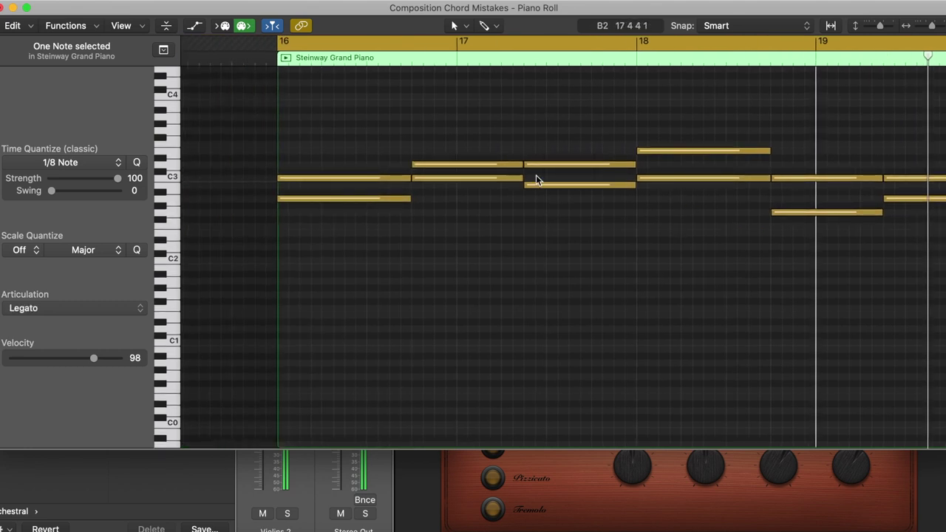
Delete the extra upper chord tones, leaving one note per chord
{"action": "left_click", "coordinate": [363, 179]}
{"action": "key", "text": "Delete"}
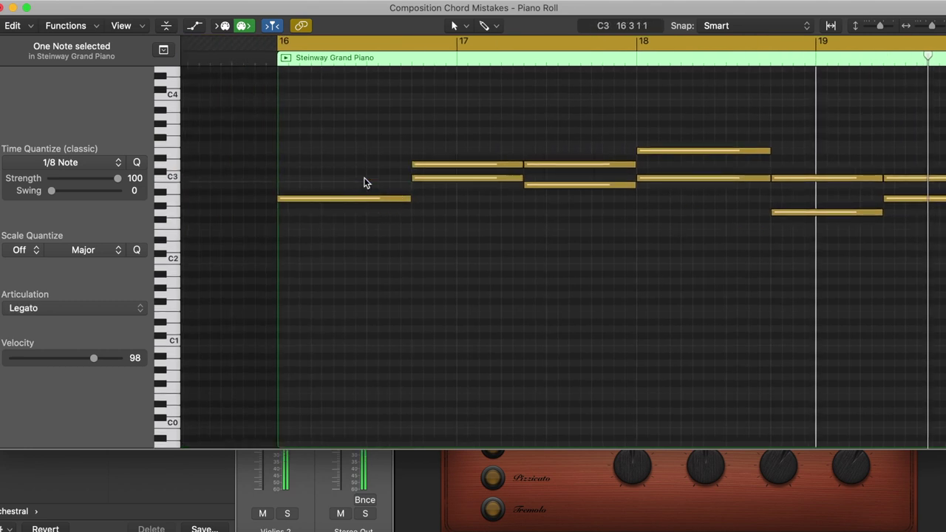
{"action": "left_click", "coordinate": [436, 165]}
{"action": "key", "text": "Delete"}
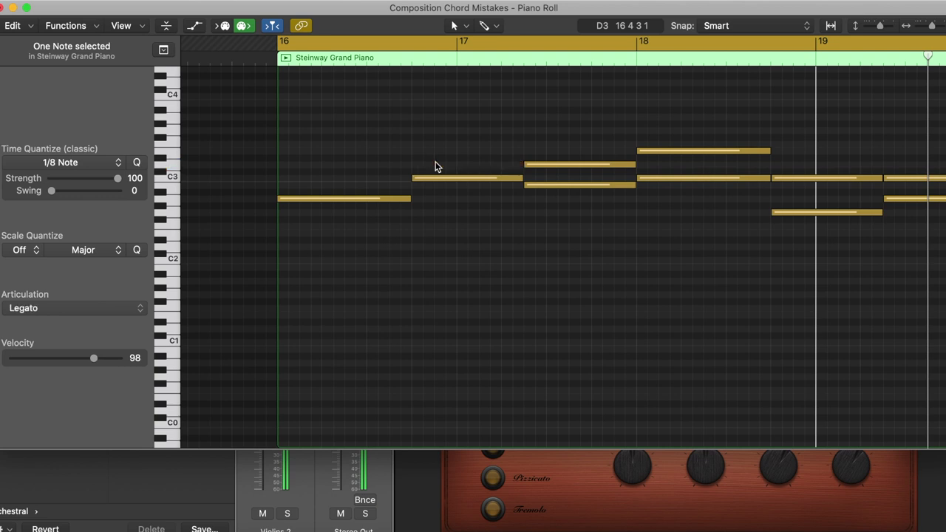
{"action": "left_click", "coordinate": [544, 164]}
{"action": "key", "text": "Delete"}
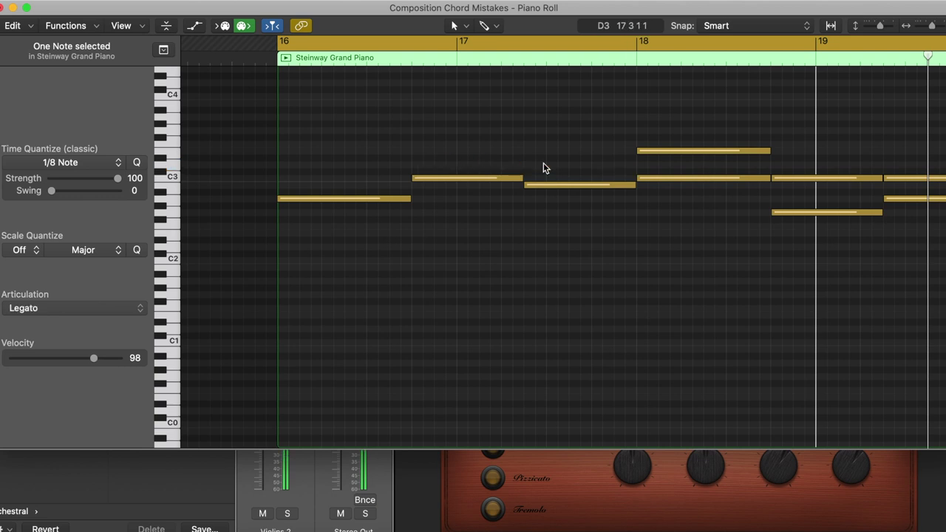
{"action": "left_click", "coordinate": [672, 151]}
{"action": "key", "text": "Delete"}
{"action": "left_click", "coordinate": [808, 179]}
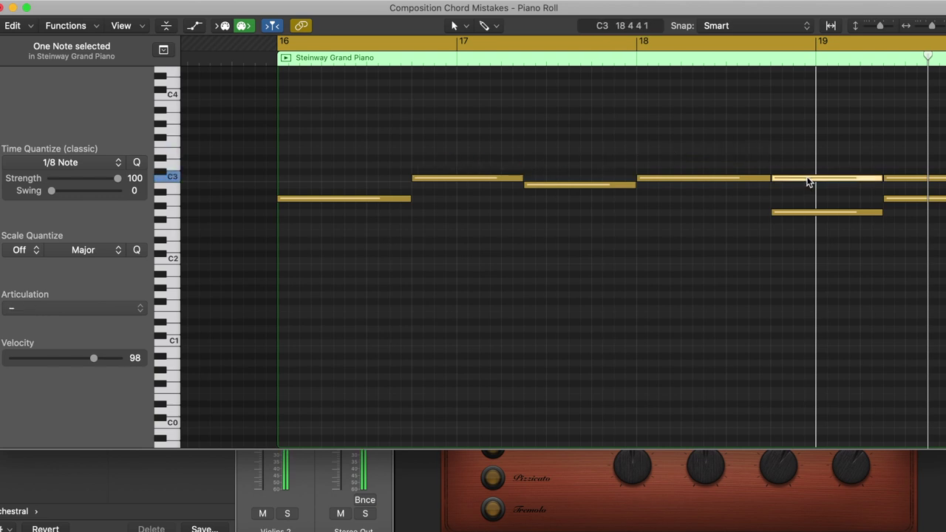
{"action": "key", "text": "Delete"}
{"action": "left_click", "coordinate": [929, 179]}
{"action": "key", "text": "Delete"}
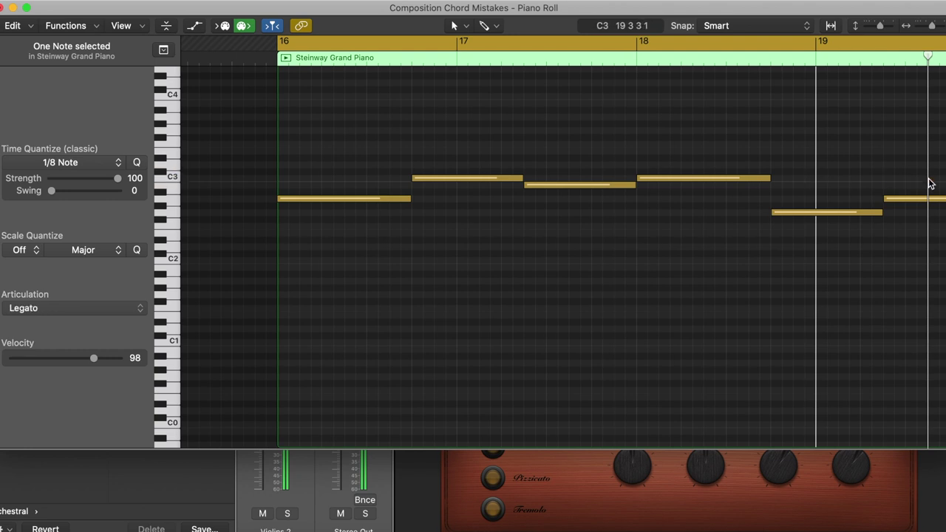
{"action": "scroll", "coordinate": [678, 273], "scroll_direction": "right", "scroll_amount": 3}
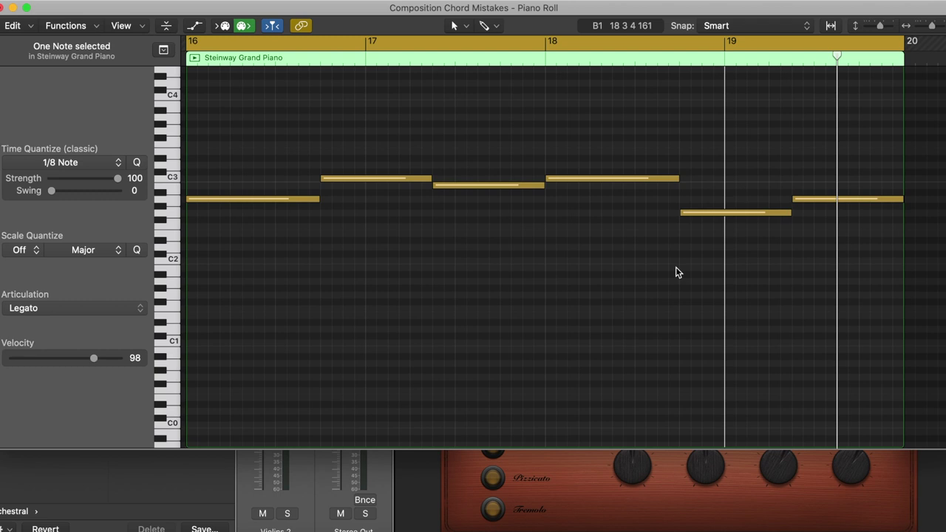
Move all six Violins 2 notes up 12 semitones, audition them, and set velocity to 62
{"action": "key", "text": "super+a"}
{"action": "scroll", "coordinate": [678, 272], "scroll_direction": "left", "scroll_amount": 4}
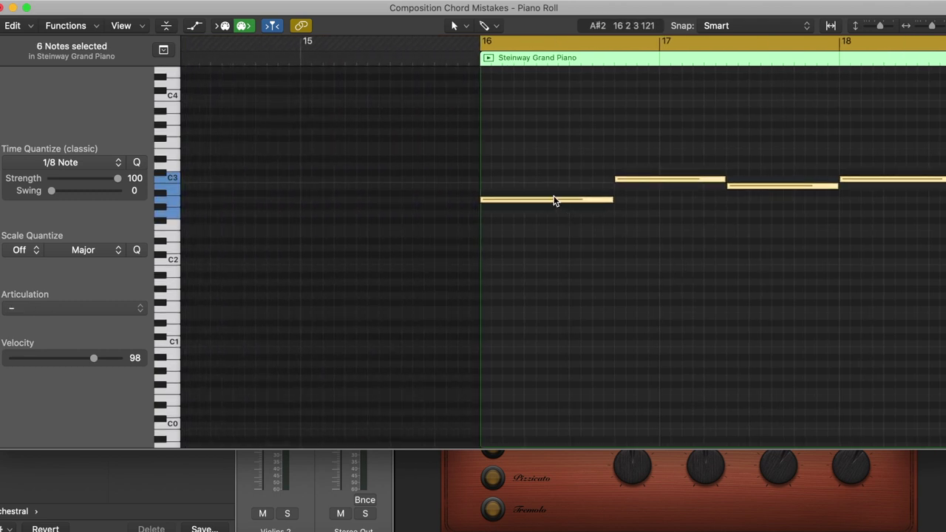
{"action": "mouse_move", "coordinate": [555, 200]}
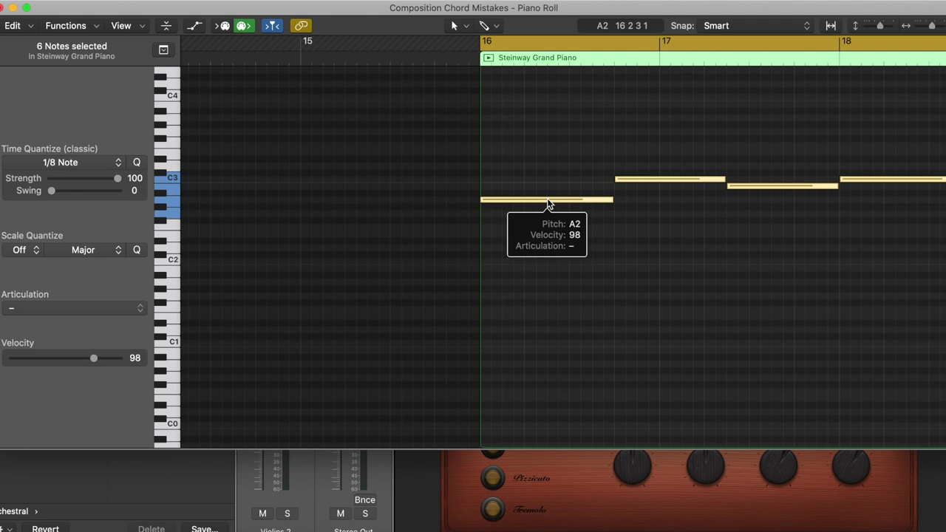
{"action": "left_click_drag", "start_coordinate": [547, 198], "coordinate": [544, 118]}
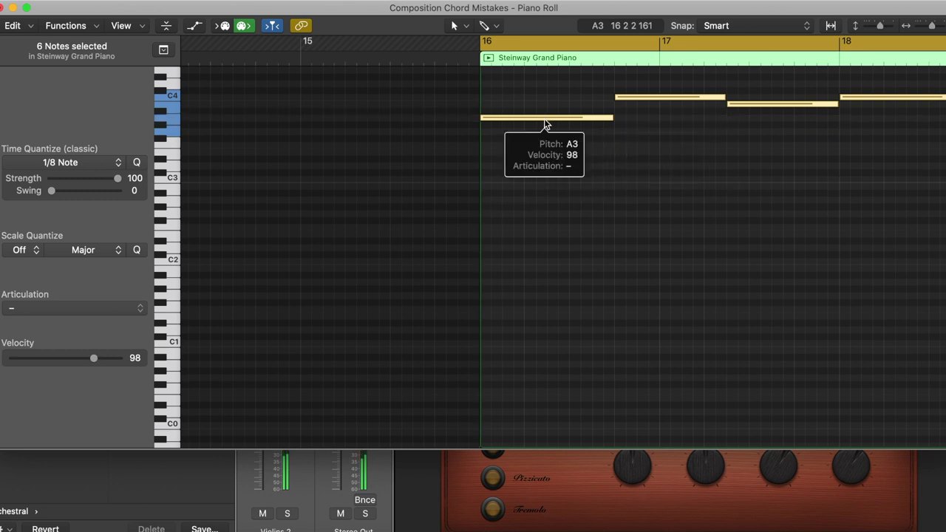
{"action": "key", "text": "space"}
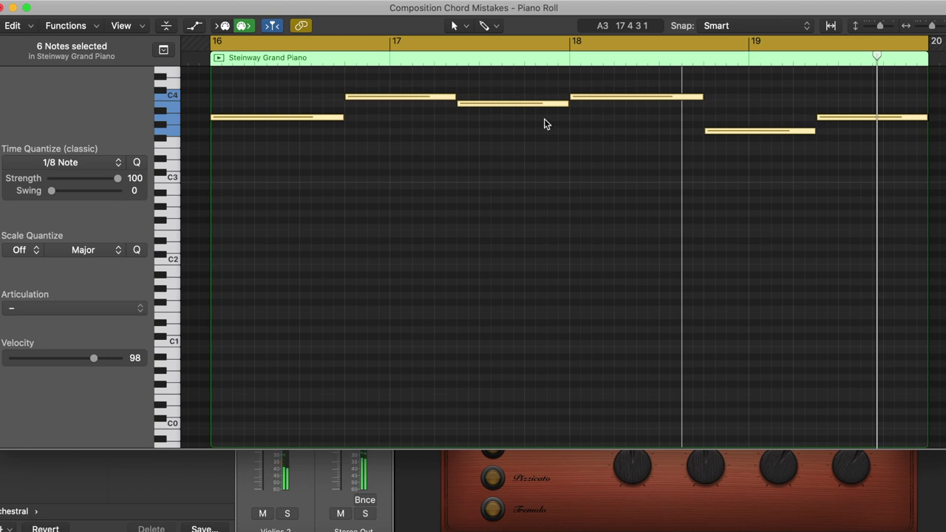
{"action": "left_click_drag", "start_coordinate": [93, 358], "coordinate": [62, 348]}
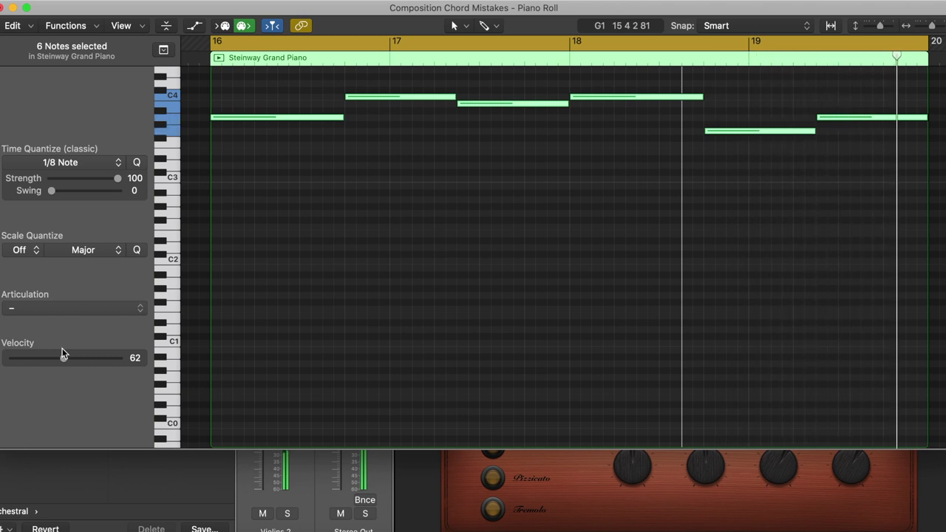
Shorten the opening A3 note to two beats and add a short C3 note after it
{"action": "left_click", "coordinate": [353, 140]}
{"action": "left_click_drag", "start_coordinate": [339, 118], "coordinate": [299, 127]}
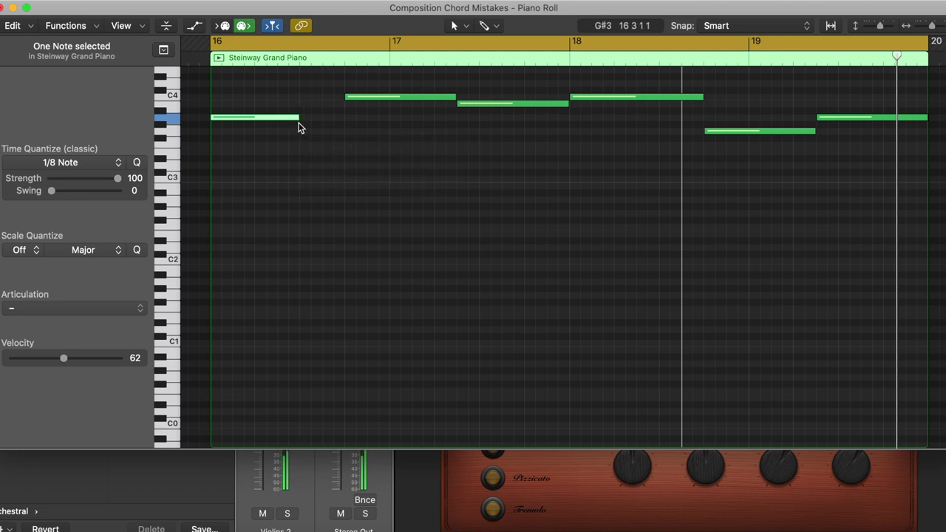
{"action": "left_click", "coordinate": [305, 177]}
{"action": "mouse_move", "coordinate": [383, 180]}
{"action": "left_mouse_down"}
{"action": "mouse_move", "coordinate": [335, 179]}
{"action": "mouse_move", "coordinate": [343, 179]}
{"action": "left_mouse_up"}
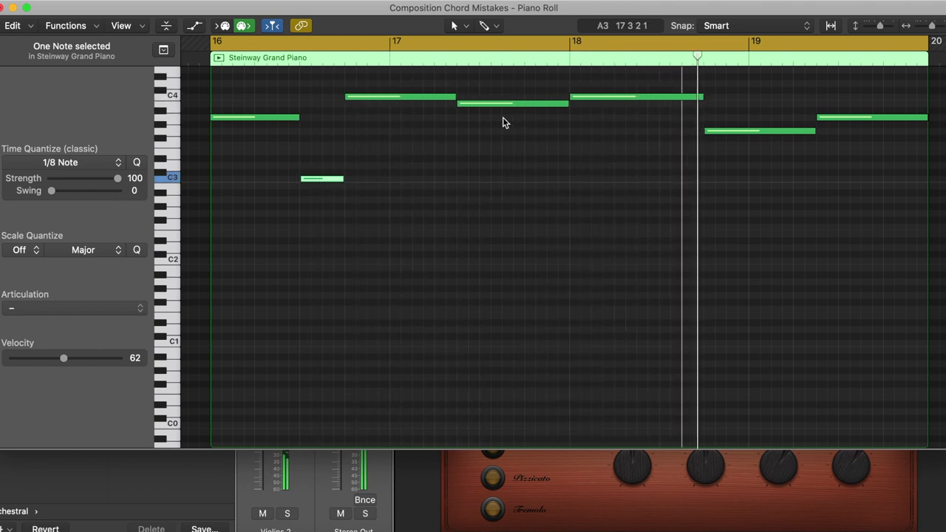
Shorten the bar 18 C4 note, add a short C3 after it, and play back the line
{"action": "left_click_drag", "start_coordinate": [702, 96], "coordinate": [658, 96]}
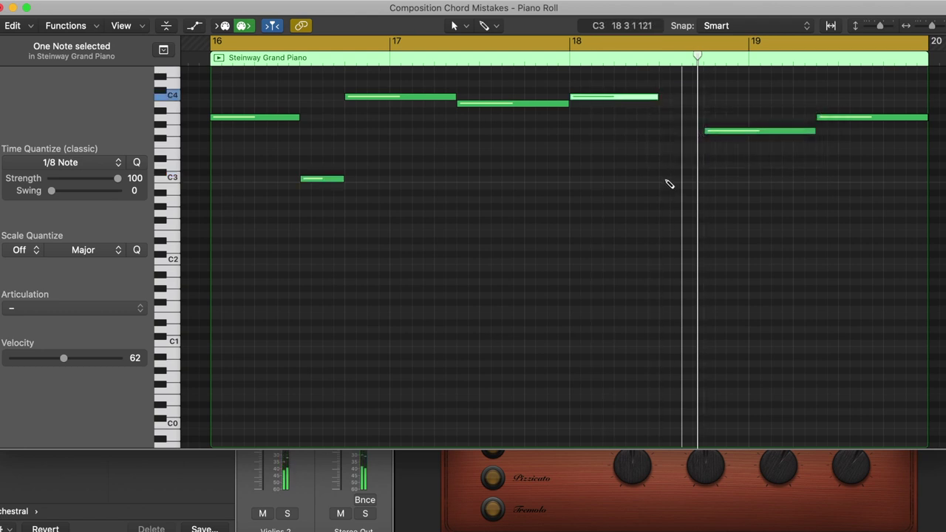
{"action": "left_click", "coordinate": [663, 178], "text": "super"}
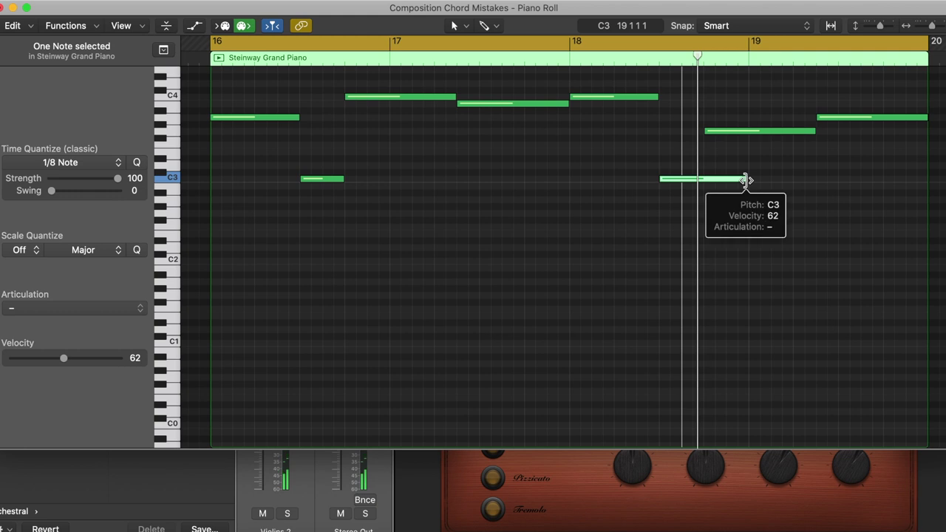
{"action": "left_click_drag", "start_coordinate": [744, 180], "coordinate": [699, 189]}
{"action": "key", "text": "space"}
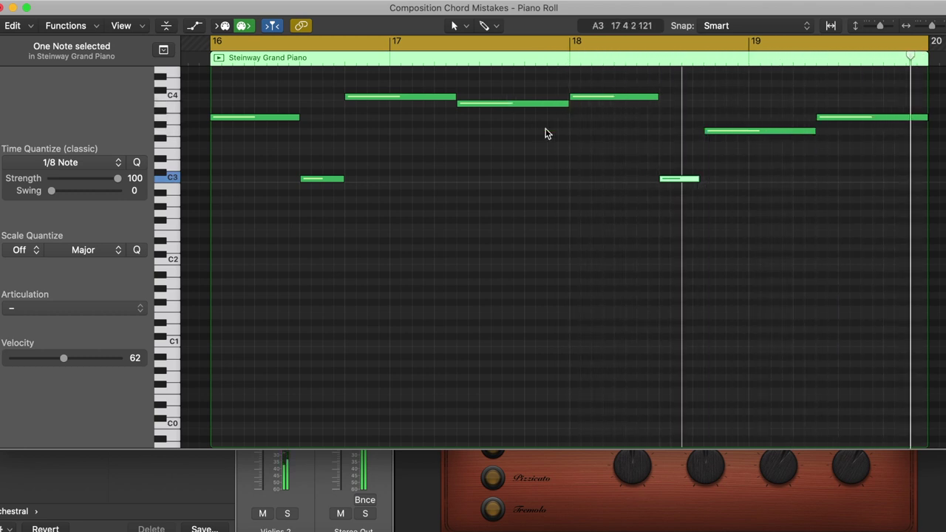
{"action": "scroll", "coordinate": [545, 137], "scroll_direction": "up", "scroll_amount": 3}
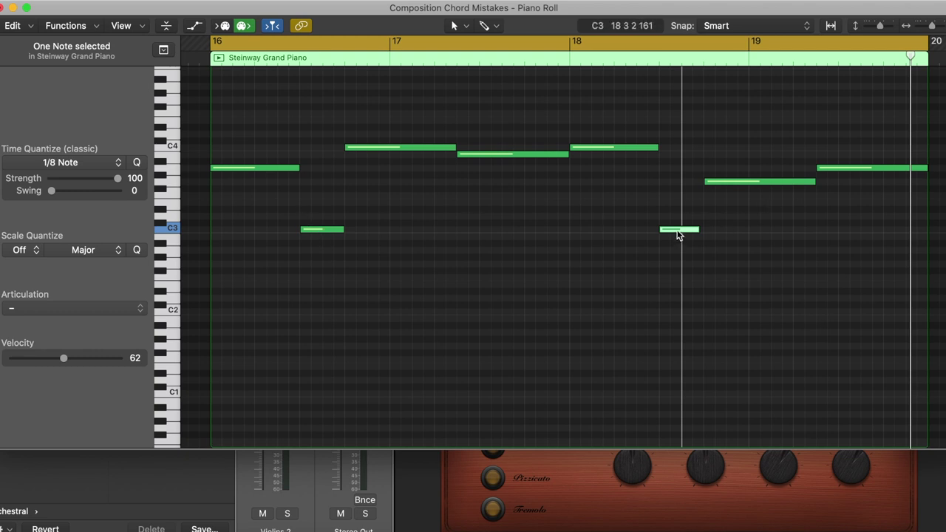
Shorten the bar 17 B3 note and add a short D4 note after it
{"action": "left_click_drag", "start_coordinate": [566, 155], "coordinate": [526, 165]}
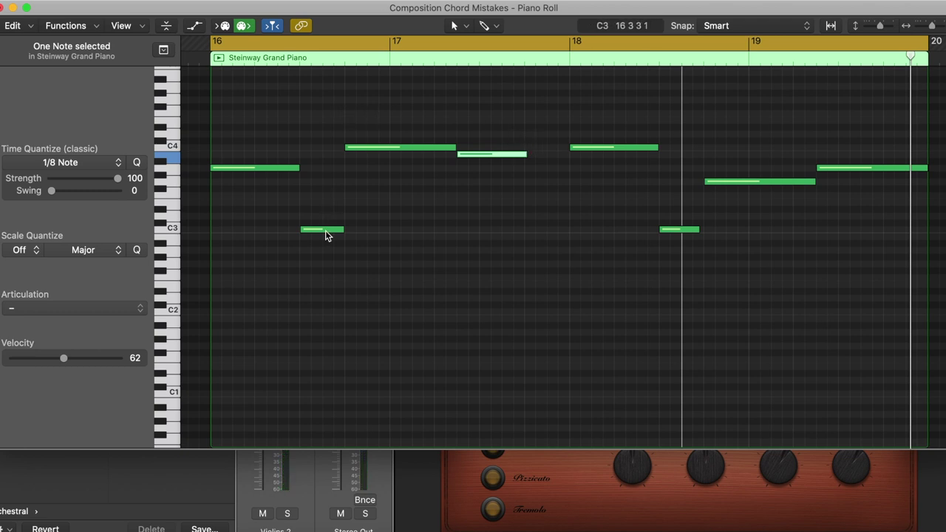
{"action": "left_click", "coordinate": [526, 133]}
{"action": "left_click", "coordinate": [591, 133]}
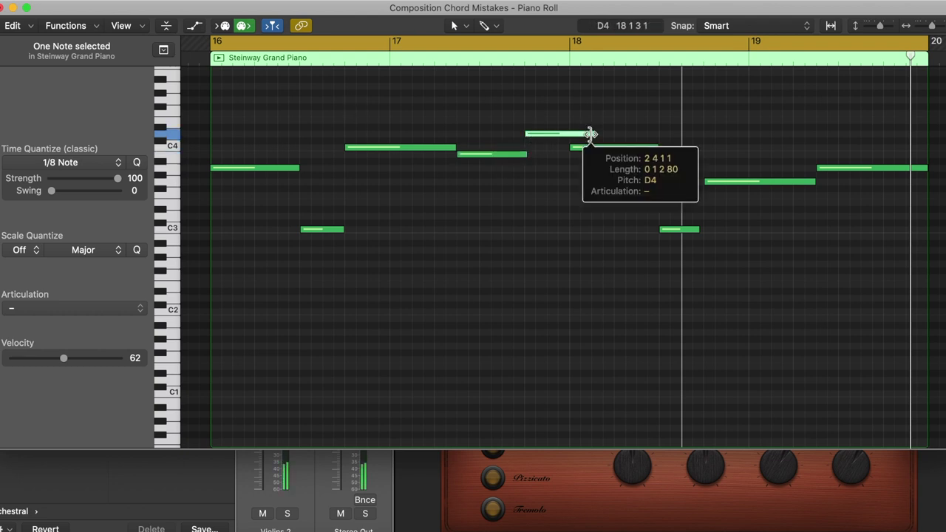
{"action": "left_click_drag", "start_coordinate": [591, 134], "coordinate": [568, 136]}
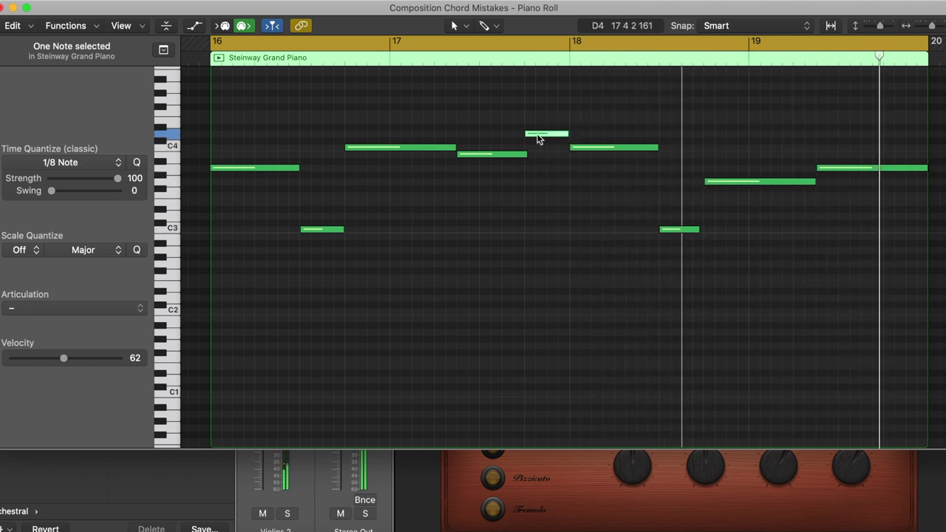
{"action": "mouse_move", "coordinate": [536, 133]}
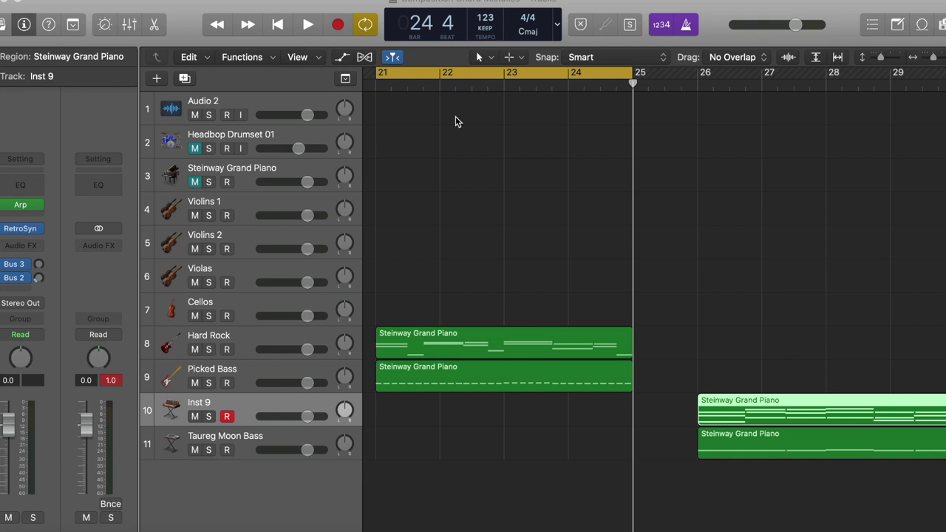
Mute the Hard Rock guitar track and copy the Steinway piano region to start at bar 21
{"action": "left_click", "coordinate": [453, 116]}
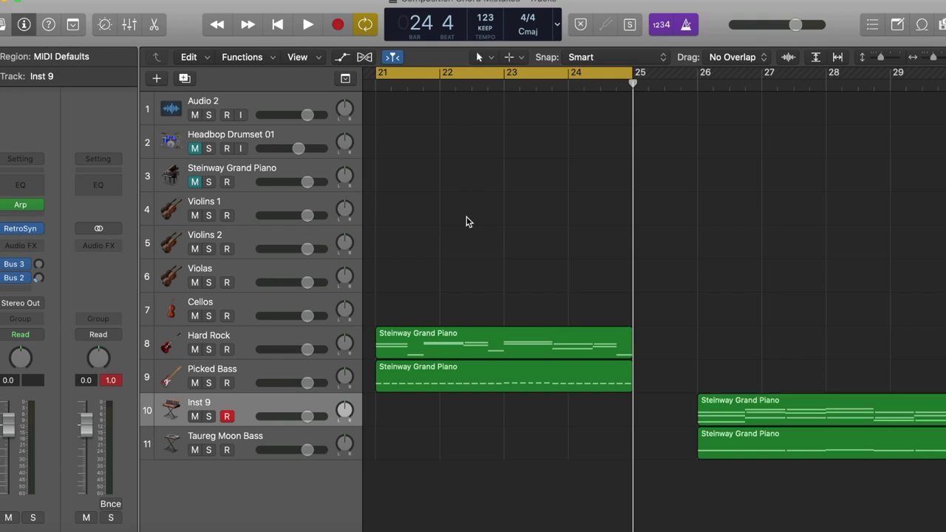
{"action": "left_click", "coordinate": [195, 350]}
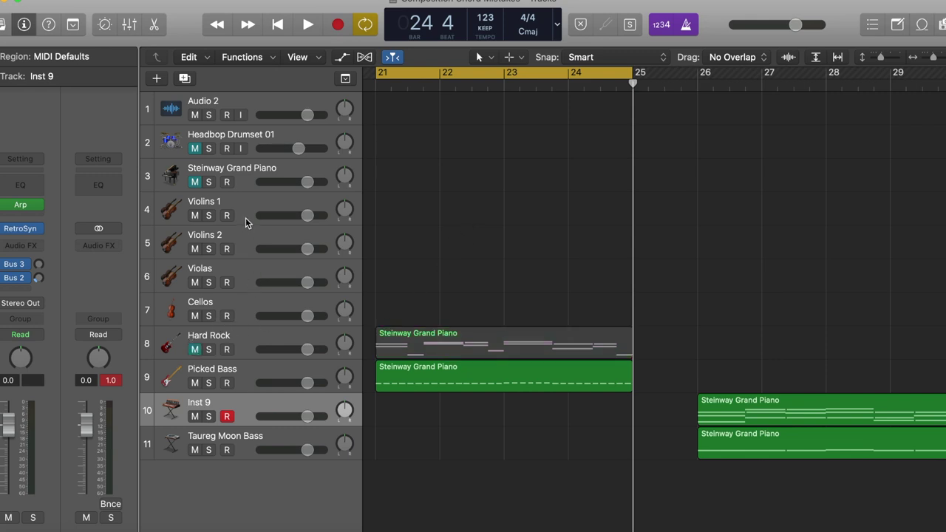
{"action": "scroll", "coordinate": [368, 127], "scroll_direction": "left", "scroll_amount": 5}
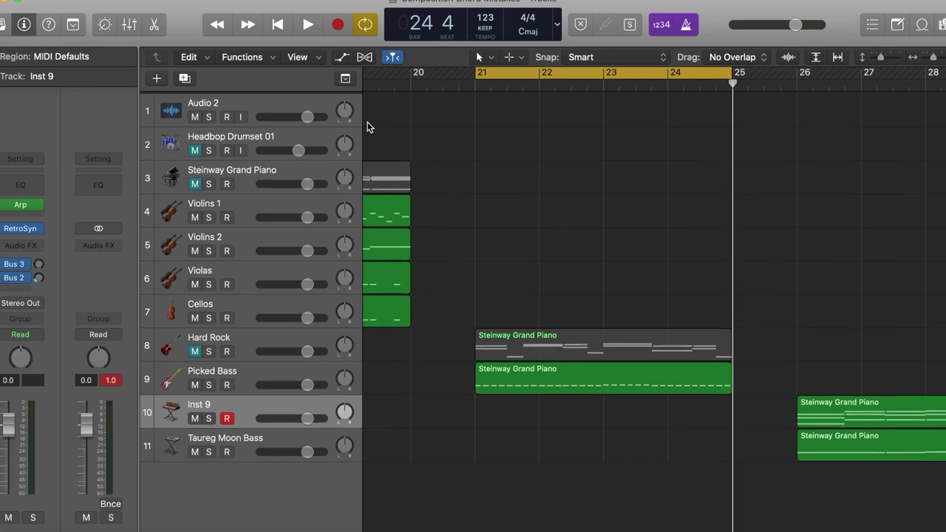
{"action": "scroll", "coordinate": [368, 127], "scroll_direction": "left", "scroll_amount": 2}
{"action": "left_click", "coordinate": [405, 174]}
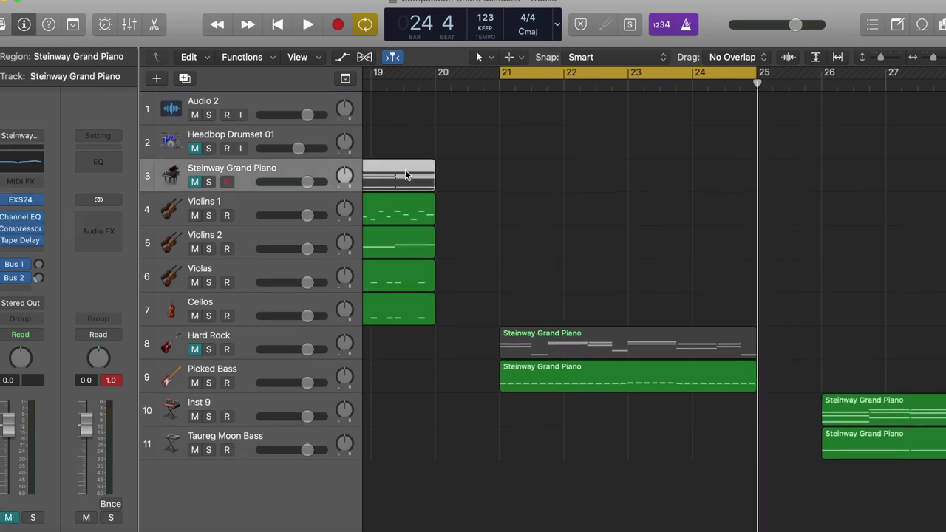
{"action": "left_click_drag", "start_coordinate": [406, 171], "coordinate": [723, 184]}
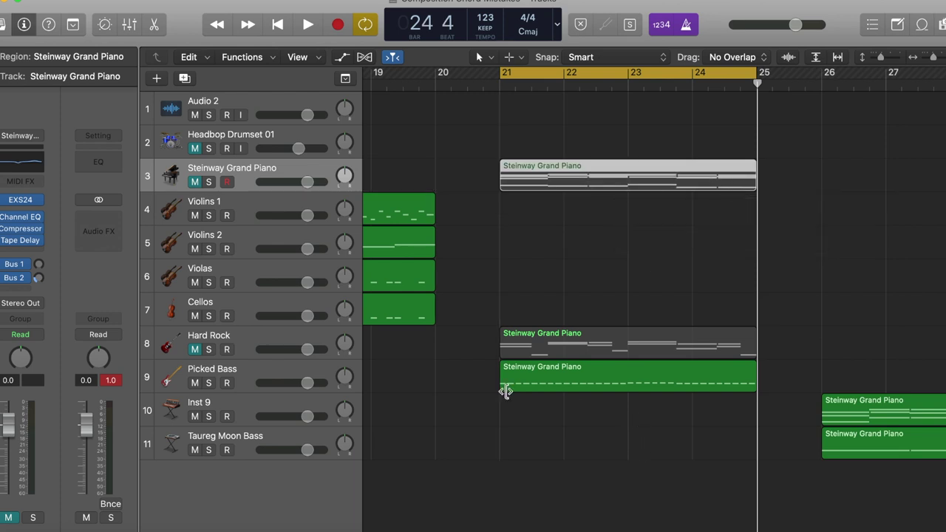
Play the Picked Bass part from bar 21, briefly checking its notes in the Piano Roll
{"action": "left_click", "coordinate": [307, 372]}
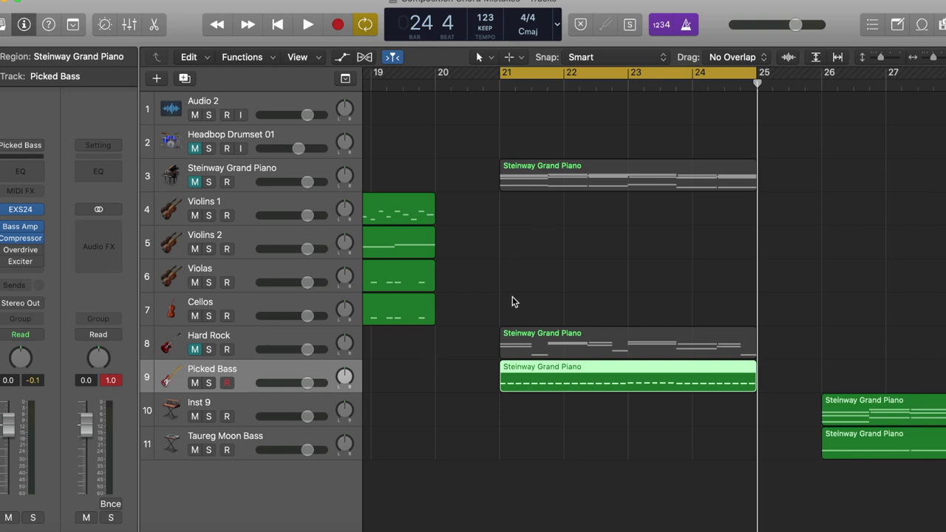
{"action": "key", "text": "space"}
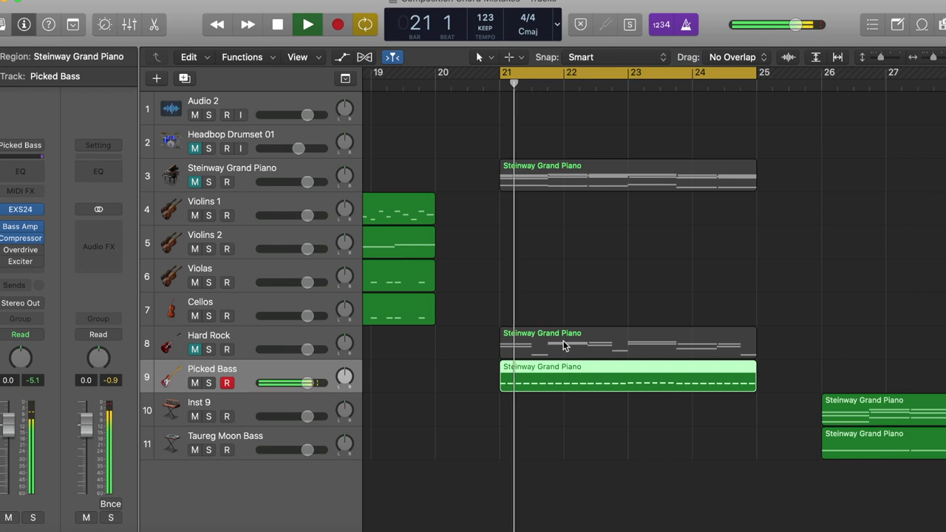
{"action": "key", "text": "super+4"}
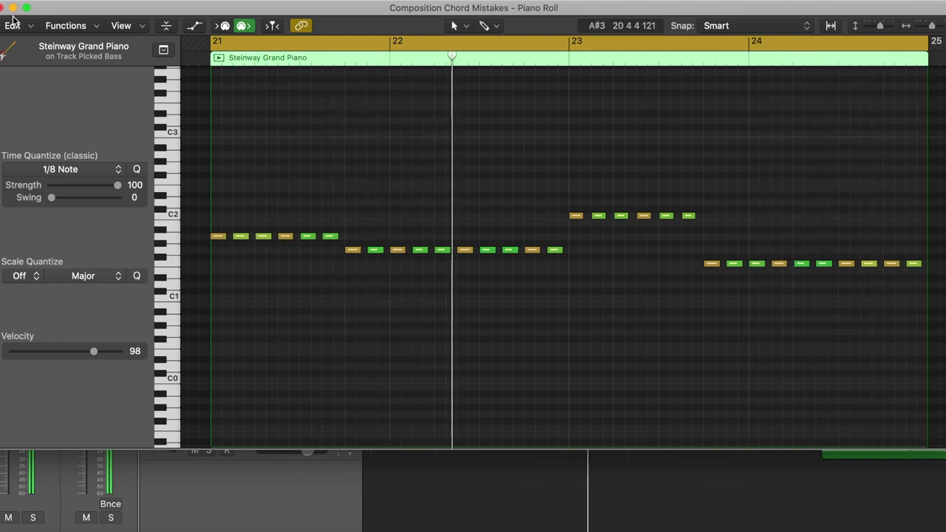
{"action": "key", "text": "super+w"}
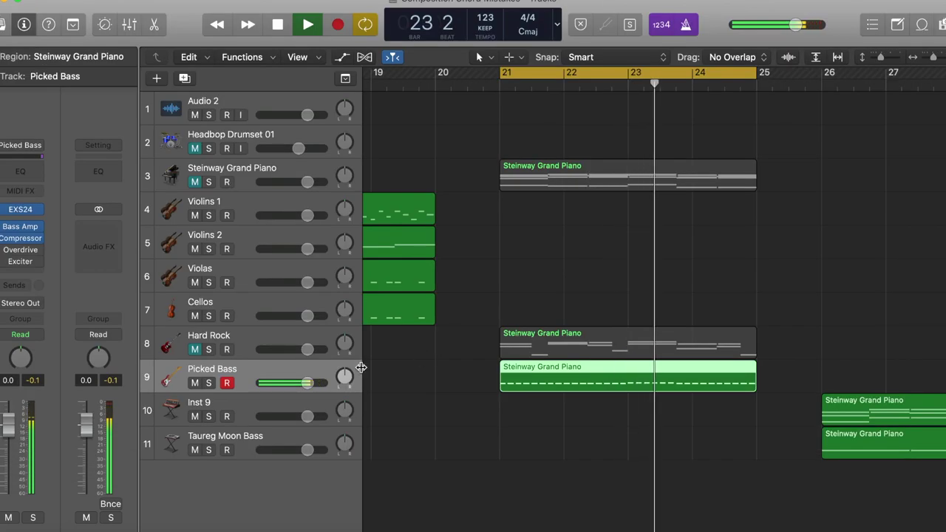
Load the Razor Bass preset in Picked Bass's Bass Amp Designer, then stop playback
{"action": "left_click", "coordinate": [22, 227]}
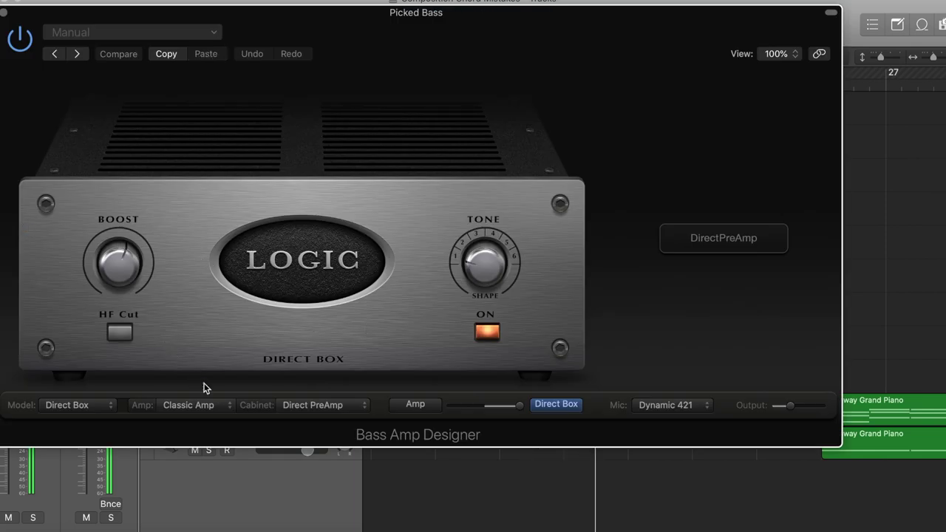
{"action": "left_click", "coordinate": [211, 35]}
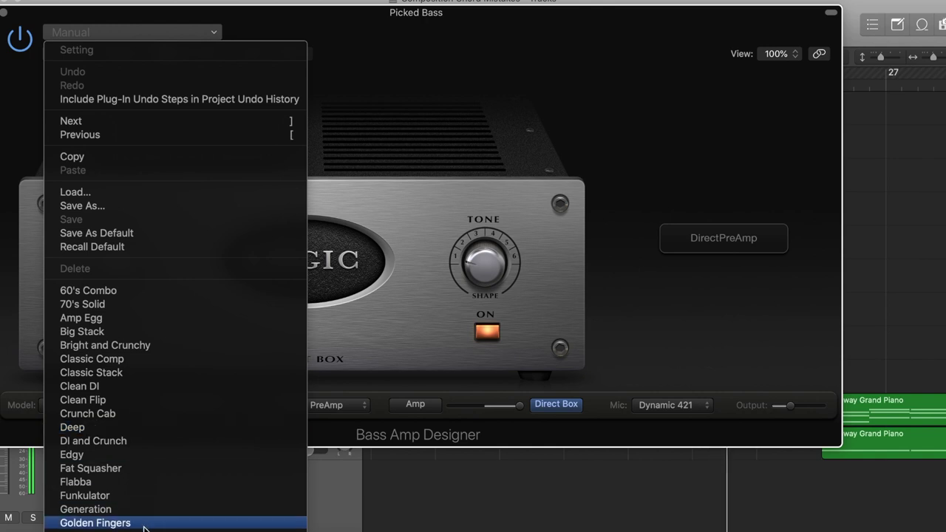
{"action": "mouse_move", "coordinate": [124, 529]}
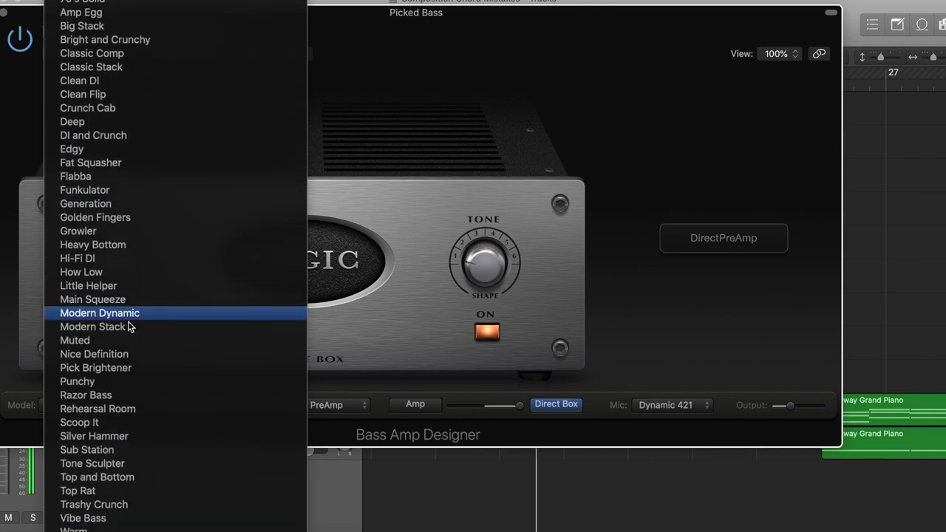
{"action": "left_click", "coordinate": [122, 395]}
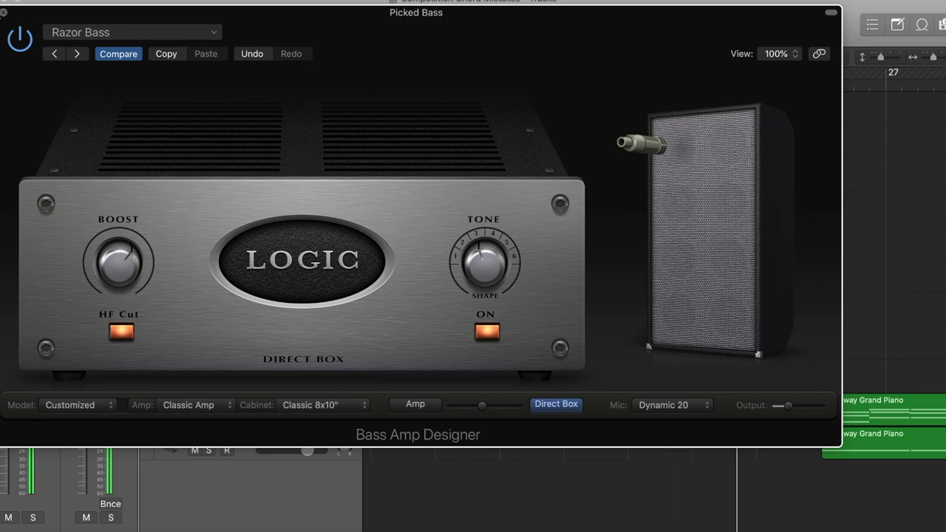
{"action": "left_click", "coordinate": [5, 12]}
{"action": "key", "text": "space"}
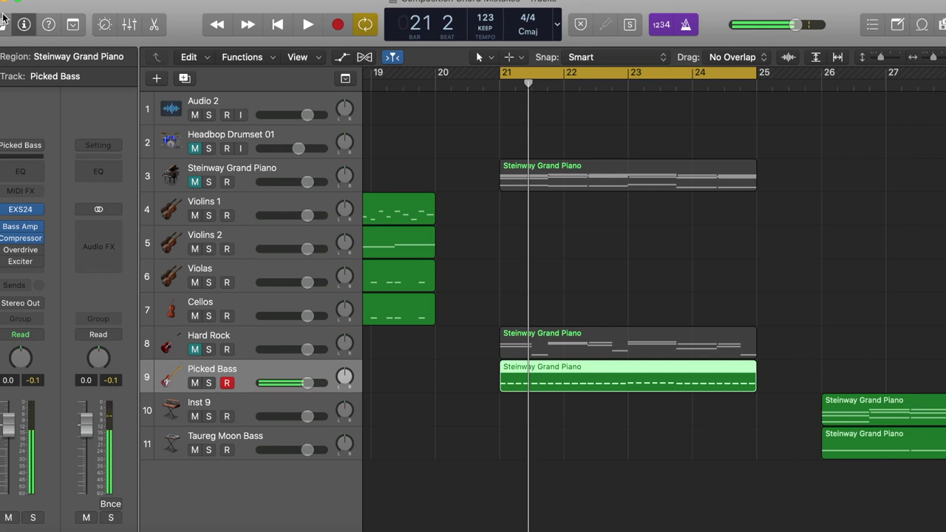
Unmute Hard Rock and audition its region in the Piano Roll, selecting the C2 note
{"action": "left_click", "coordinate": [194, 349]}
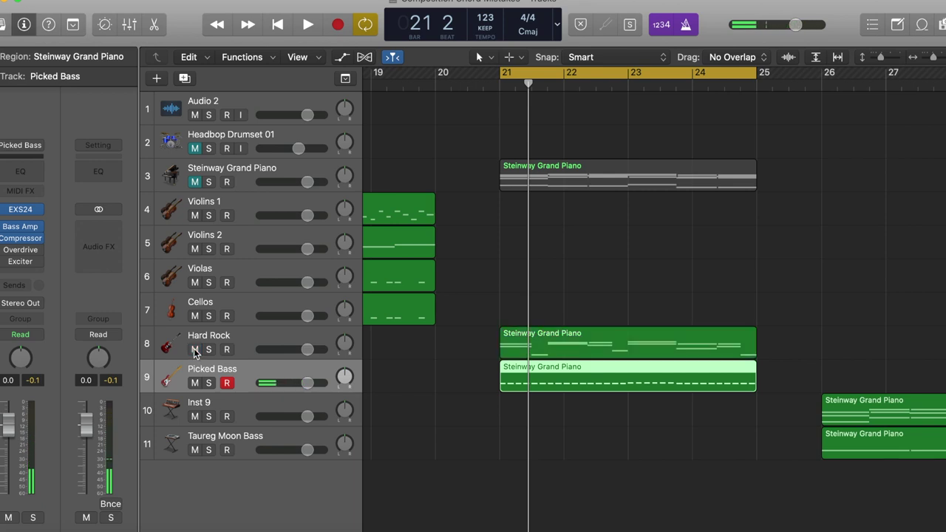
{"action": "left_click", "coordinate": [566, 334]}
{"action": "double_click", "coordinate": [565, 330]}
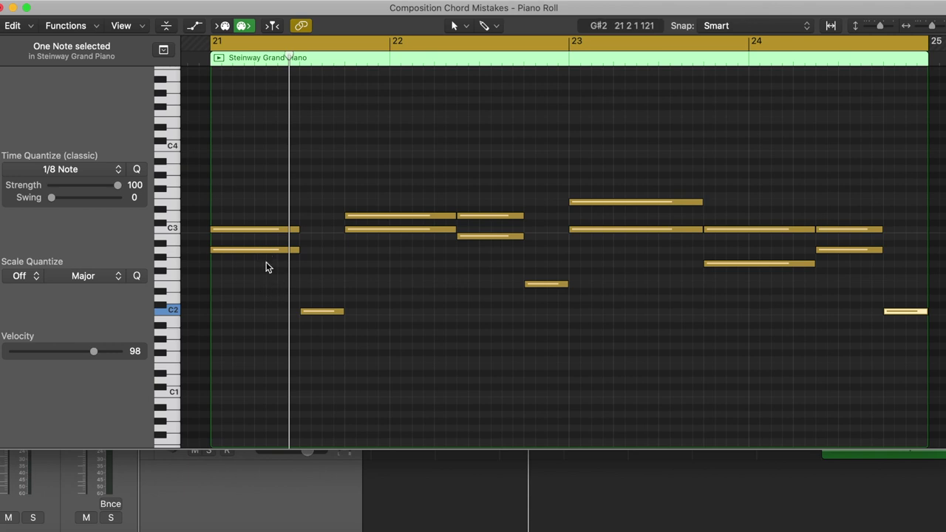
{"action": "left_click", "coordinate": [316, 312]}
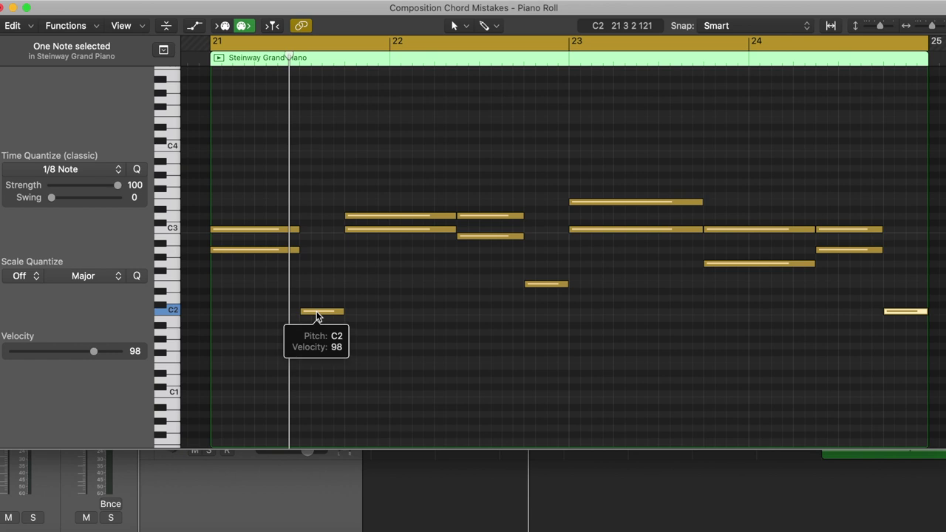
{"action": "key", "text": "space"}
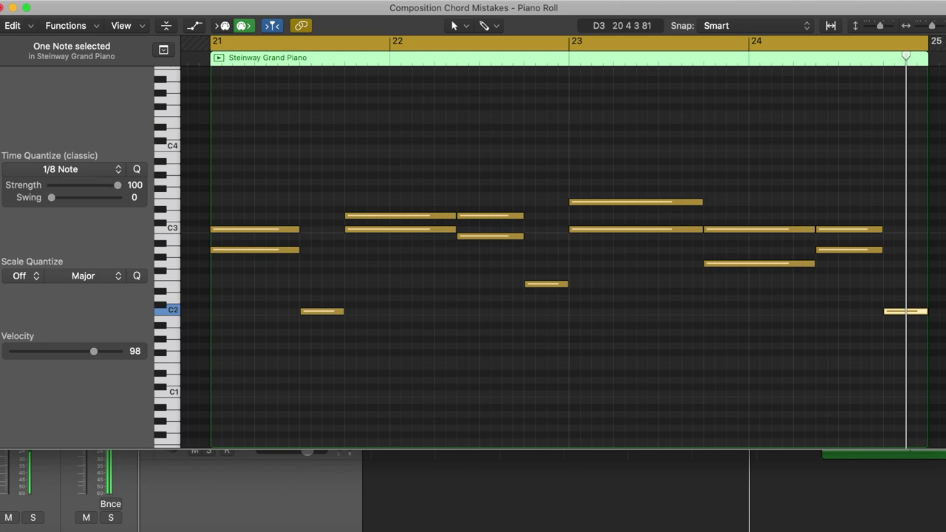
{"action": "left_click", "coordinate": [3, 8]}
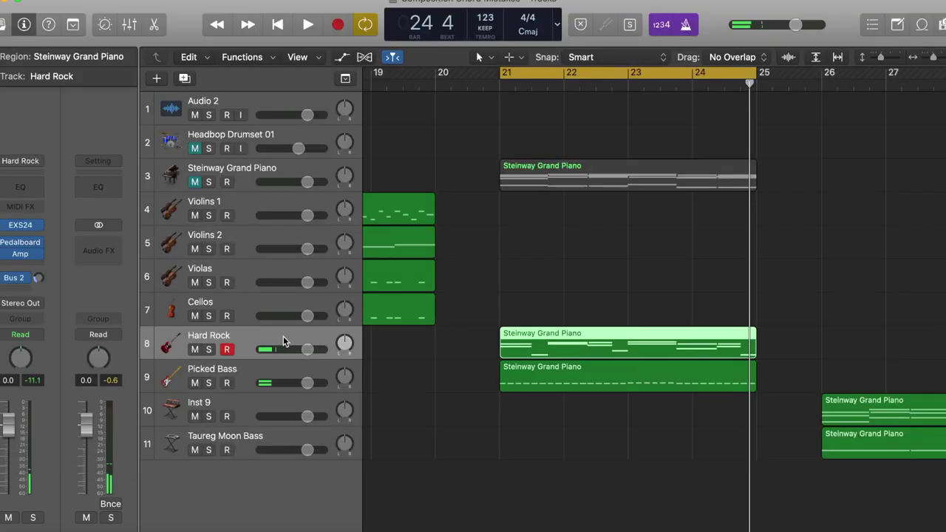
Move the cycle range to bars 26–30
{"action": "mouse_move", "coordinate": [20, 246]}
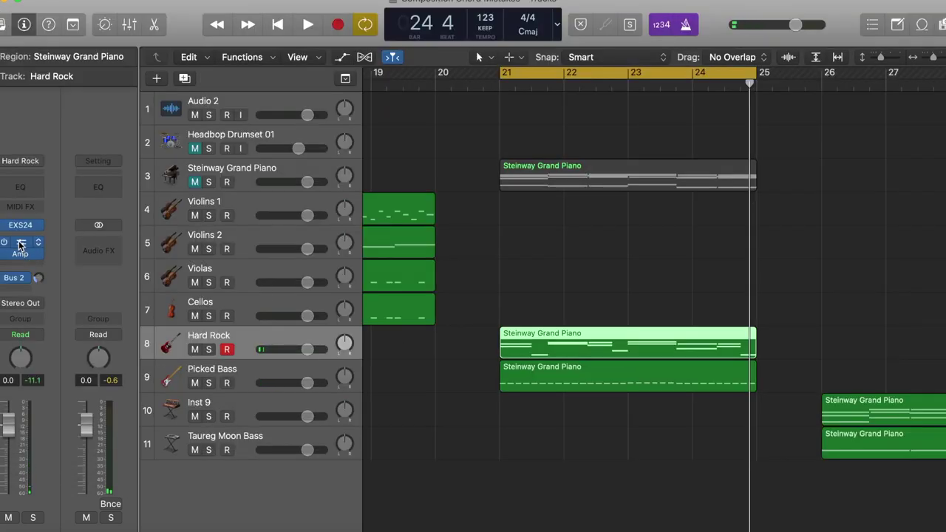
{"action": "scroll", "coordinate": [579, 394], "scroll_direction": "right", "scroll_amount": 5}
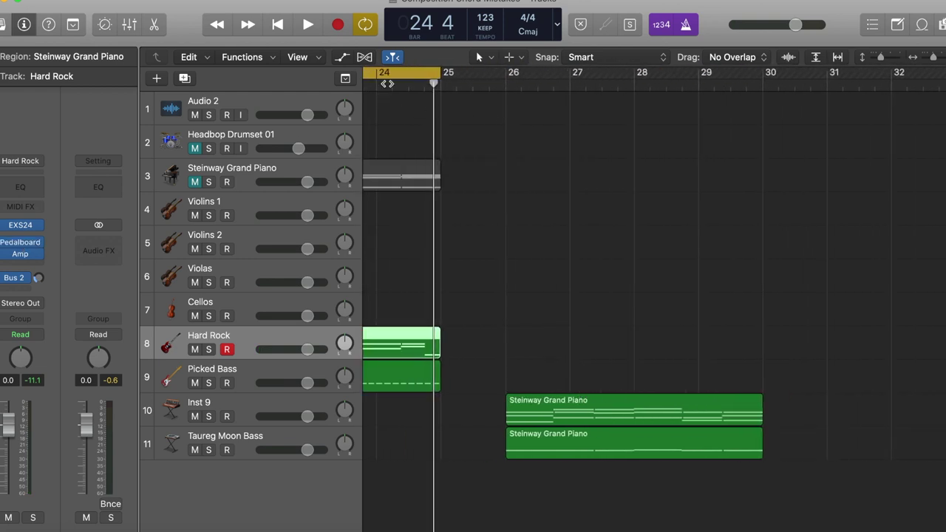
{"action": "left_click_drag", "start_coordinate": [402, 76], "coordinate": [725, 103]}
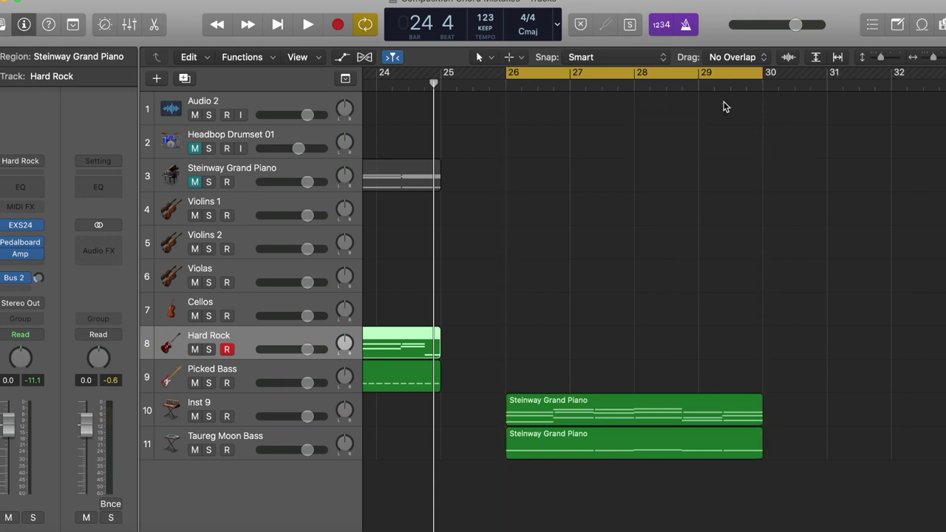
Mute Inst 9 and play bars 26–30 with the Taureg Moon Bass notes shown in the Piano Roll
{"action": "left_click", "coordinate": [275, 441]}
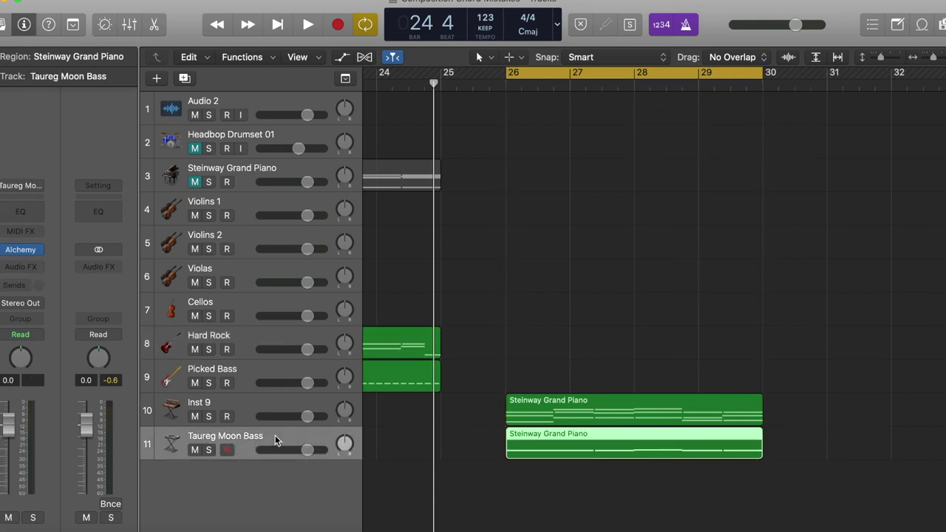
{"action": "scroll", "coordinate": [624, 174], "scroll_direction": "left", "scroll_amount": 5}
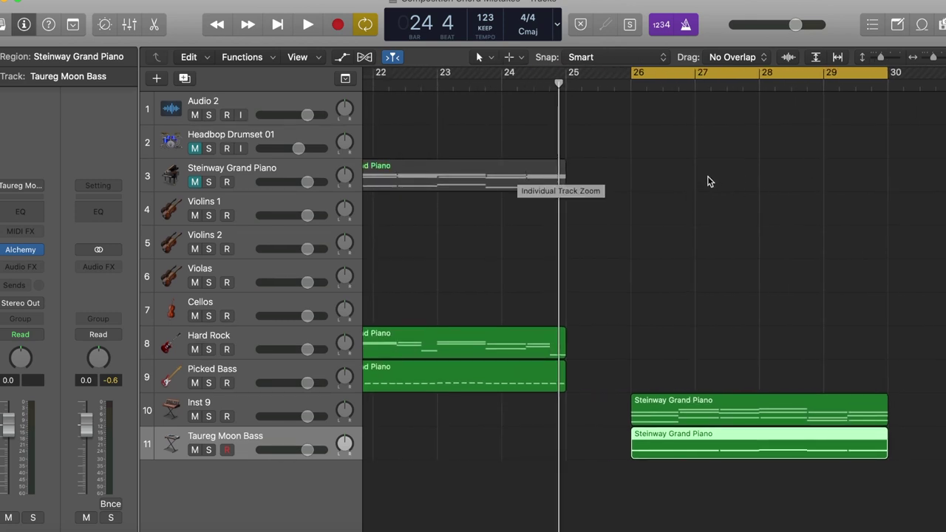
{"action": "left_click", "coordinate": [195, 417]}
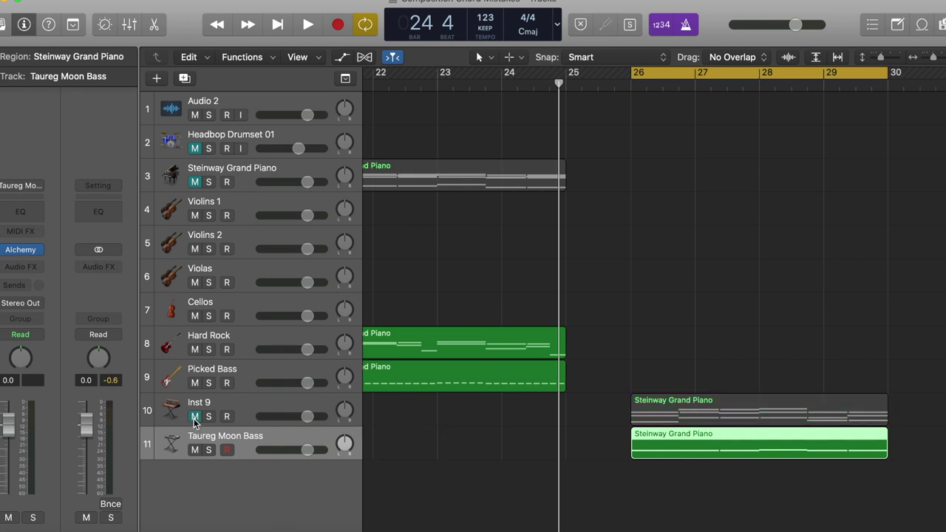
{"action": "double_click", "coordinate": [678, 443]}
{"action": "key", "text": "space"}
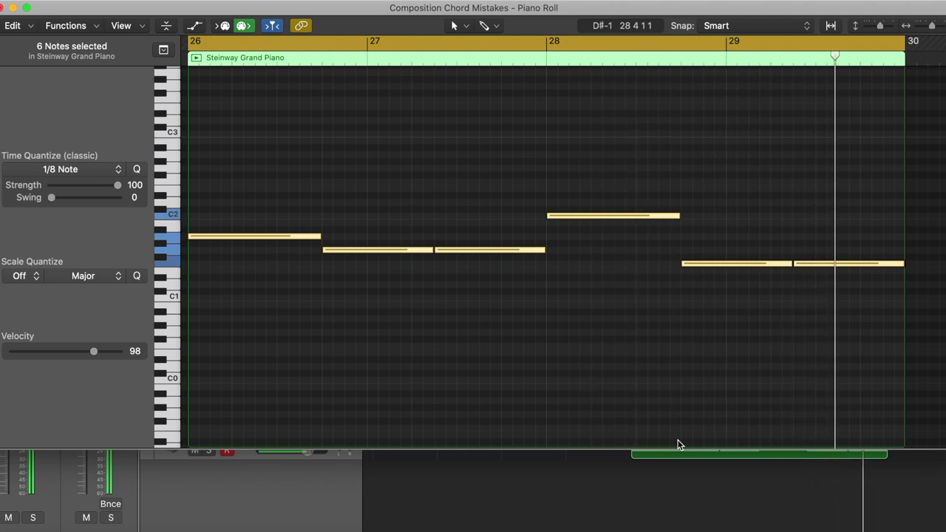
{"action": "left_click", "coordinate": [11, 7]}
{"action": "key", "text": "space"}
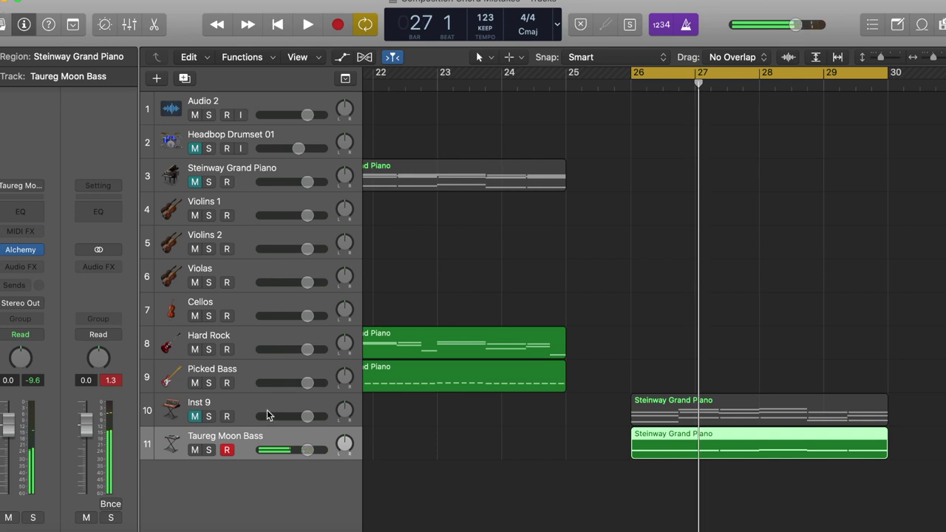
Unmute Inst 9, move its region to the Steinway track, mute Taureg Moon Bass, and audition
{"action": "left_click", "coordinate": [240, 406]}
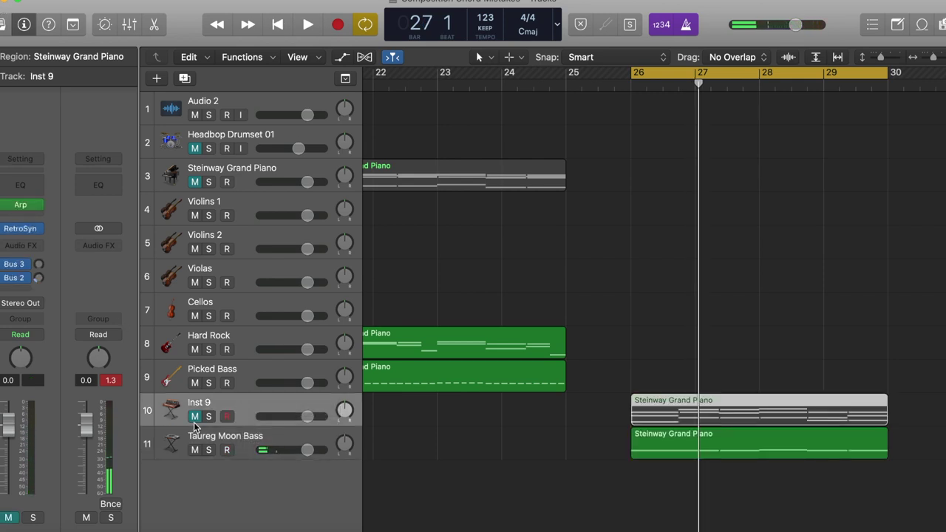
{"action": "left_click", "coordinate": [195, 419]}
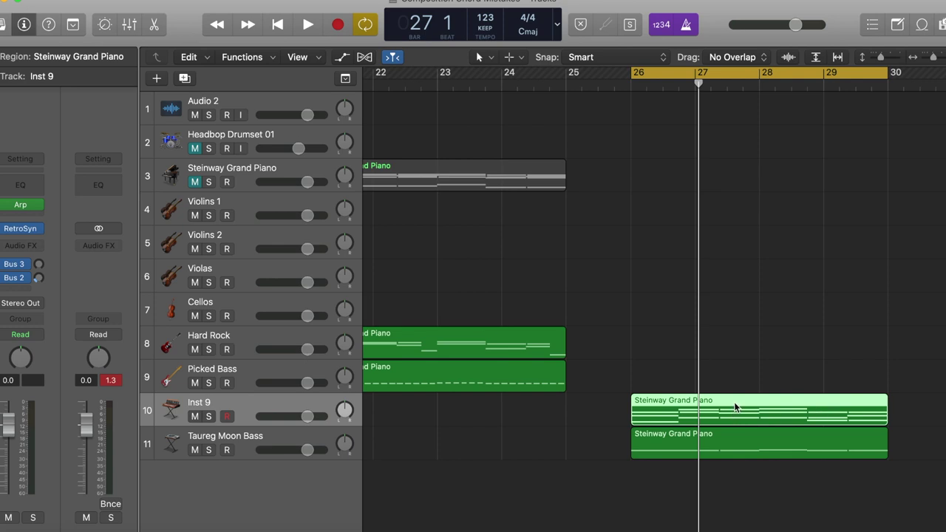
{"action": "left_click_drag", "start_coordinate": [735, 402], "coordinate": [740, 162]}
{"action": "left_click", "coordinate": [196, 451]}
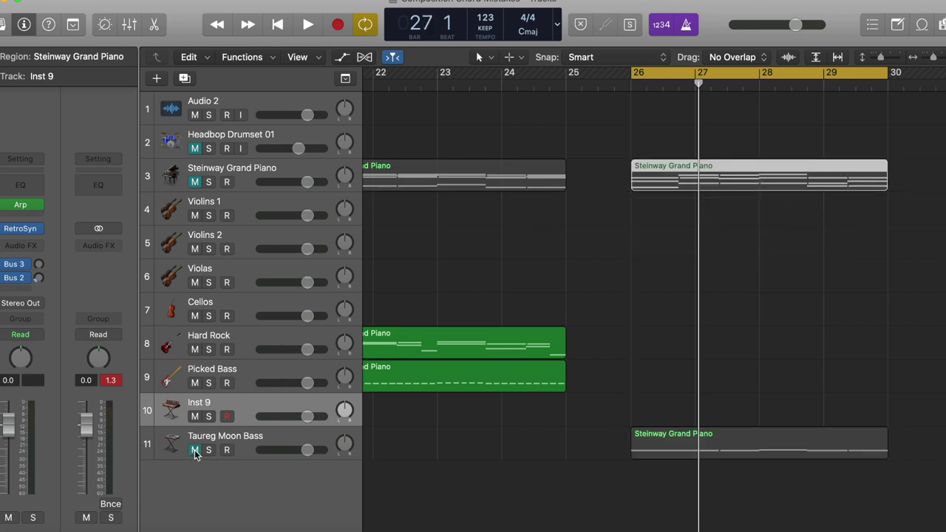
{"action": "left_click", "coordinate": [195, 181]}
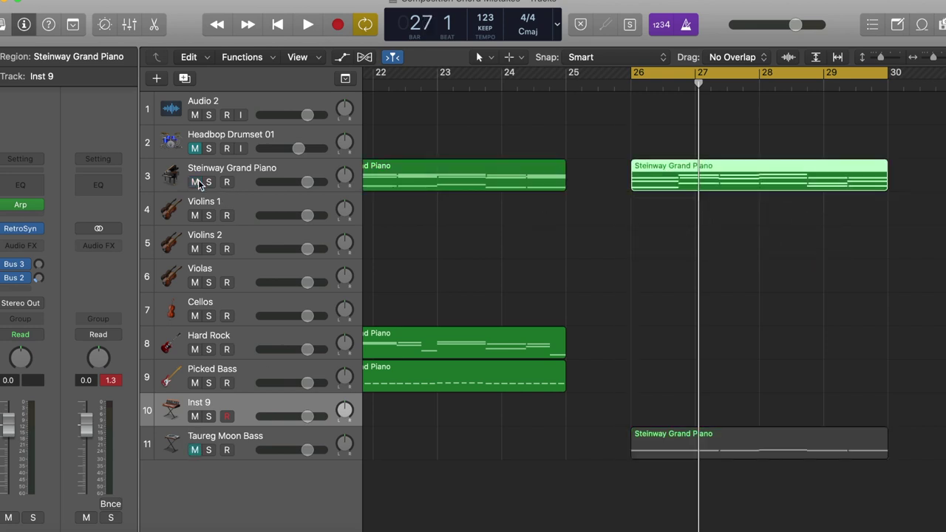
{"action": "key", "text": "space"}
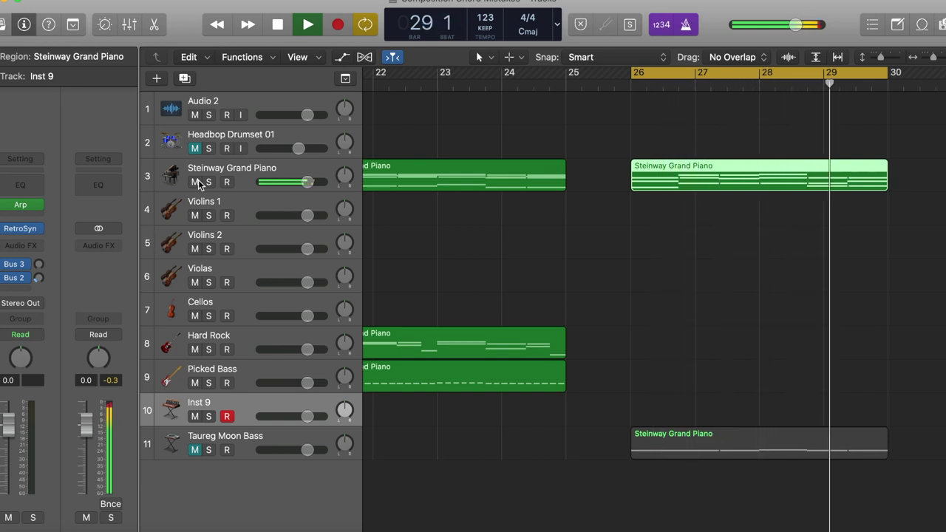
{"action": "key", "text": "space"}
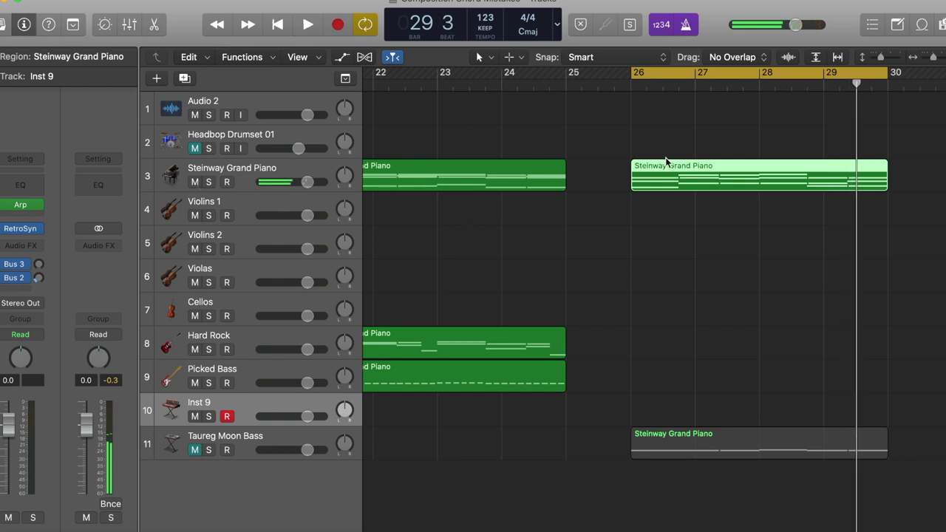
Move the bar 26 piano region down onto Inst 9 and open its instrument list
{"action": "left_click_drag", "start_coordinate": [665, 166], "coordinate": [663, 411]}
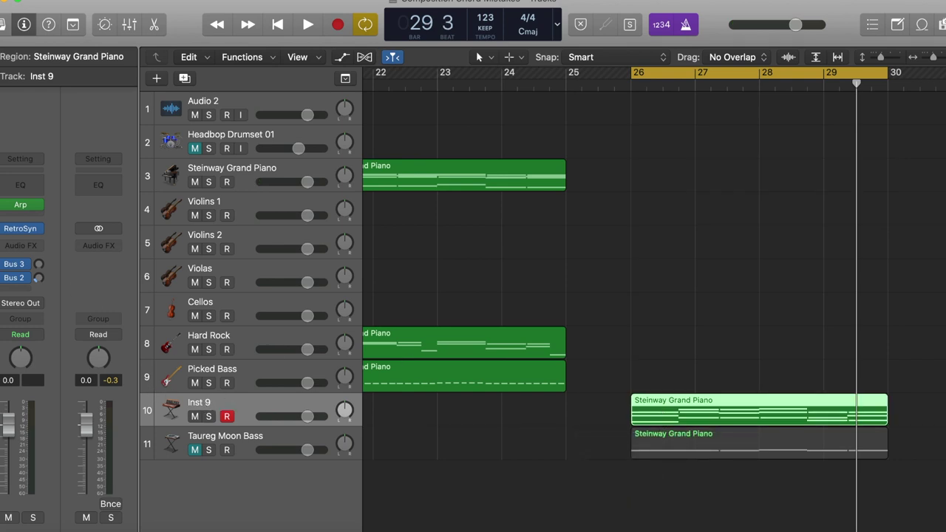
{"action": "mouse_move", "coordinate": [39, 235]}
{"action": "left_click", "coordinate": [39, 229]}
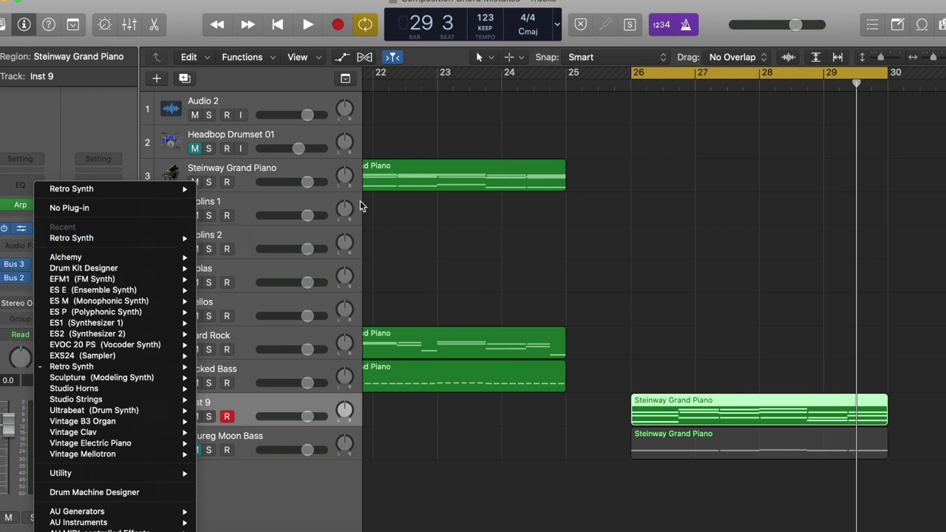
{"action": "left_click", "coordinate": [550, 239]}
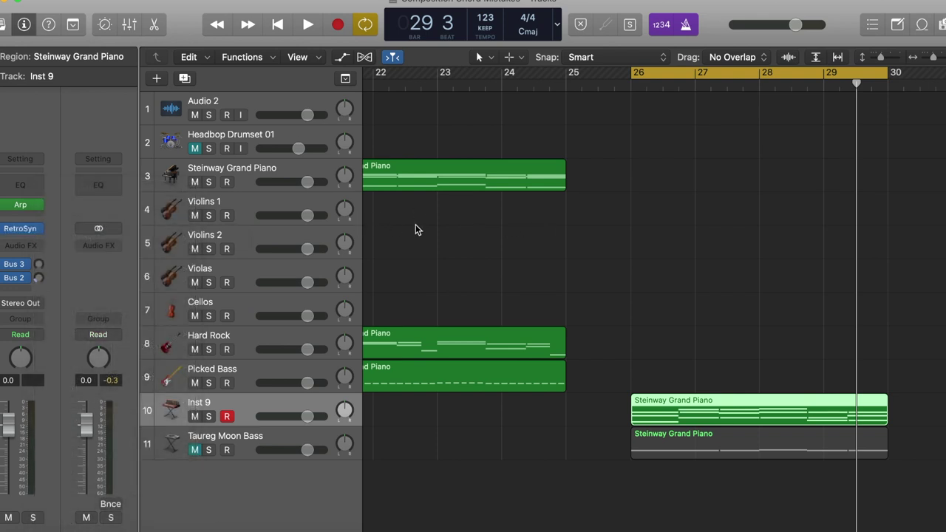
{"action": "left_click", "coordinate": [13, 234]}
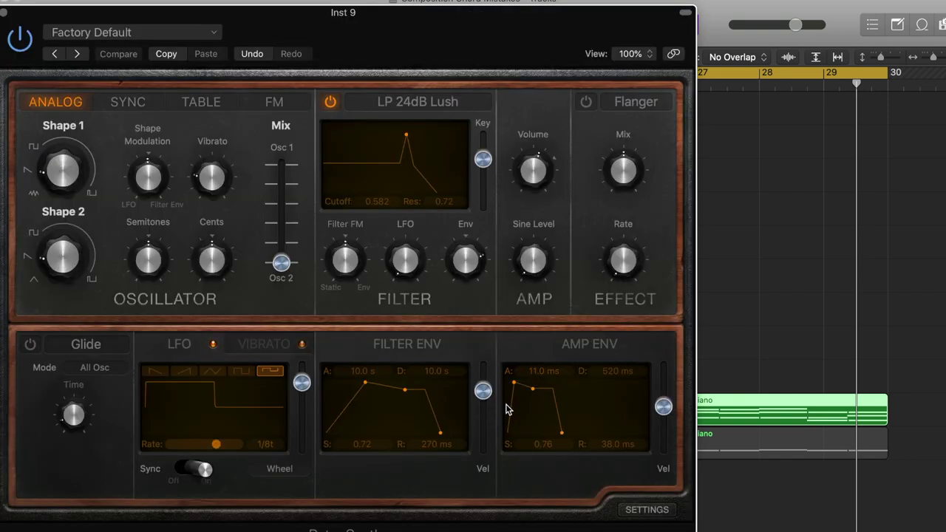
{"action": "left_click", "coordinate": [4, 14]}
{"action": "key", "text": "space"}
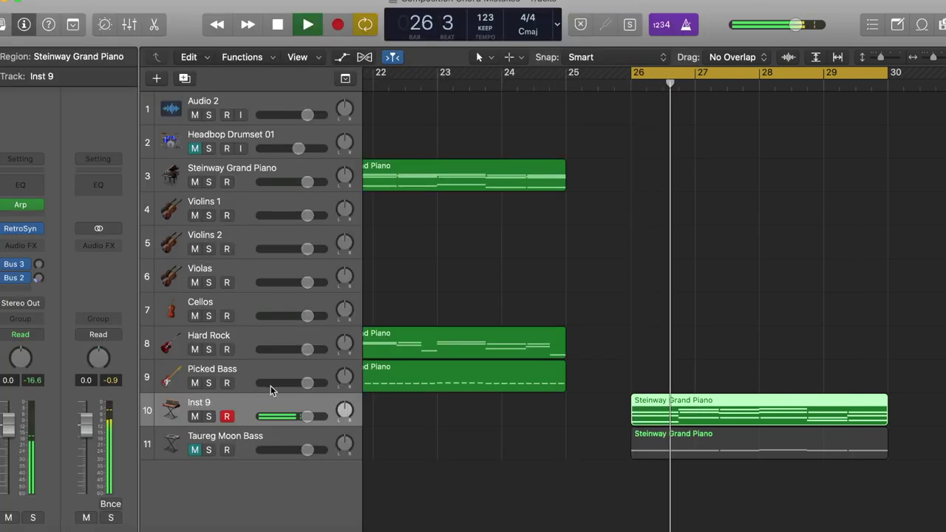
{"action": "key", "text": "space"}
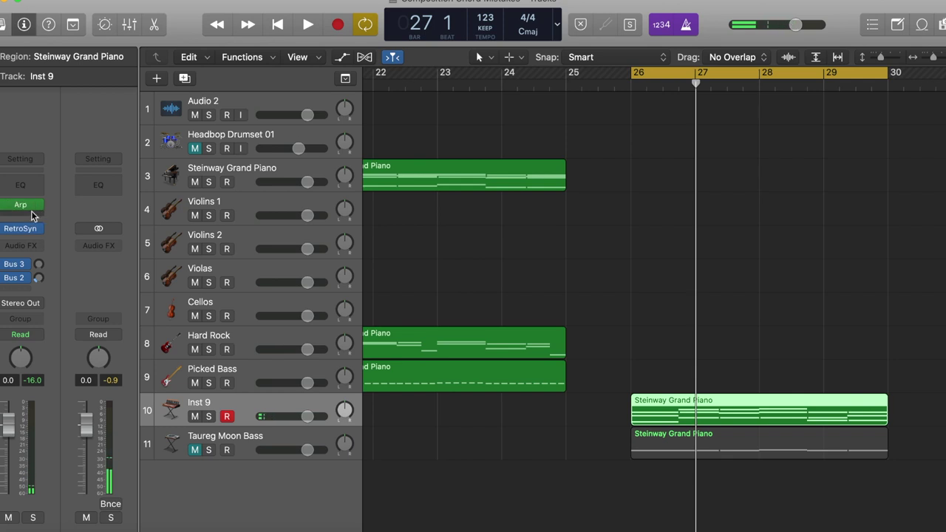
{"action": "mouse_move", "coordinate": [38, 212]}
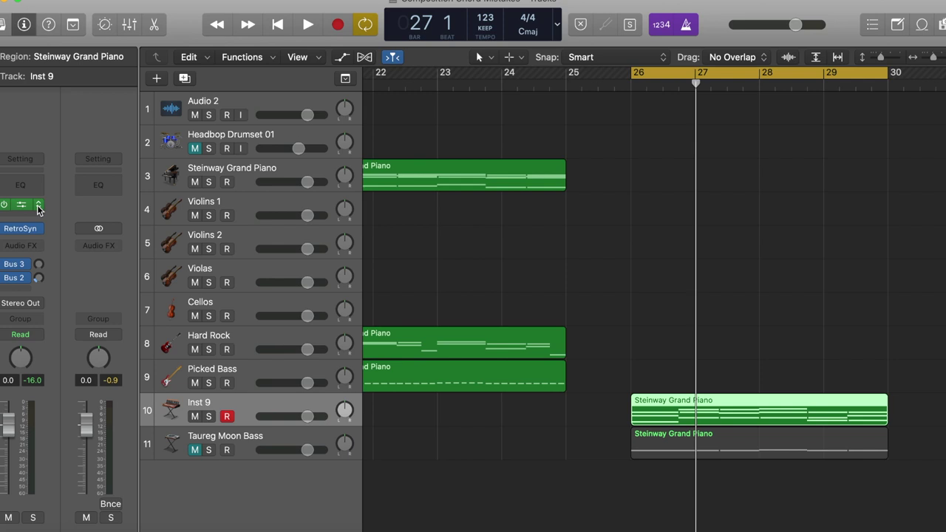
Play the bar 26 cycle, check the Arpeggiator settings, and unmute the Taureg Moon Bass track
{"action": "key", "text": "space"}
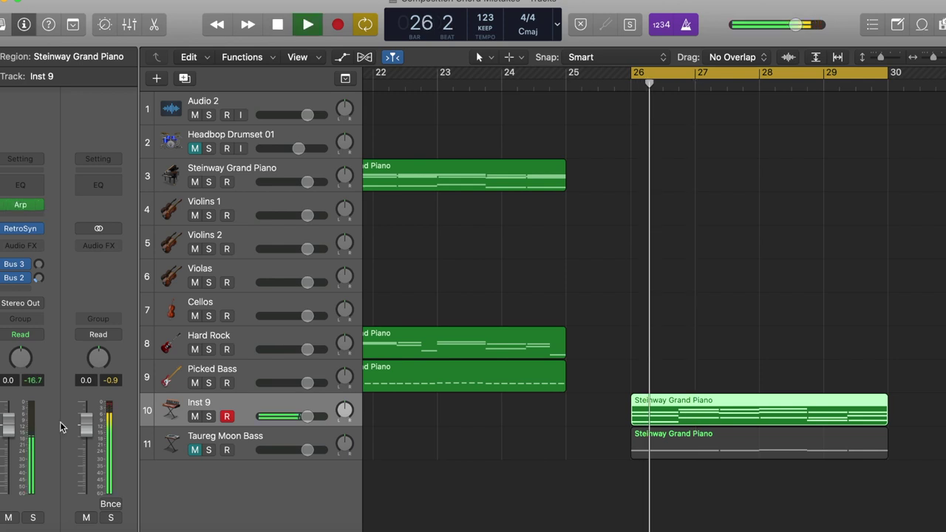
{"action": "left_click", "coordinate": [20, 204]}
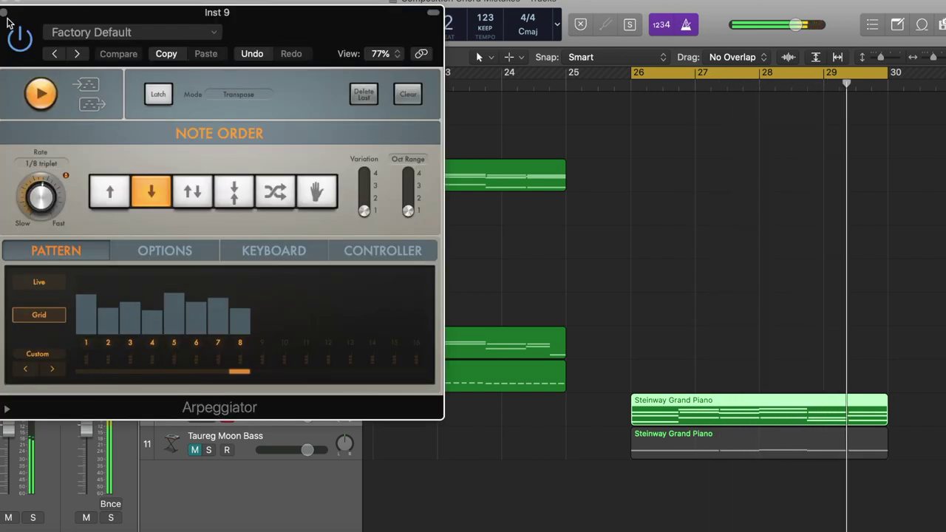
{"action": "key", "text": "super+w"}
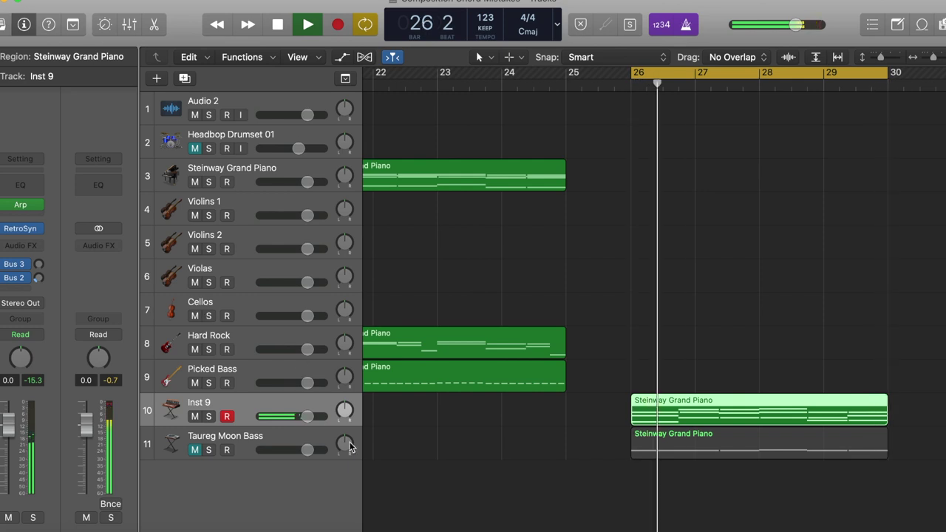
{"action": "left_click", "coordinate": [195, 451]}
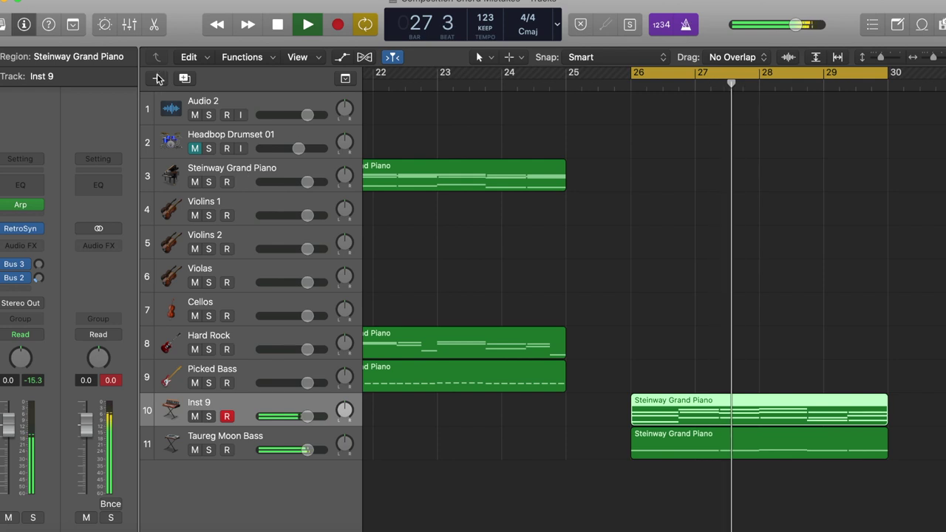
While playing, set Inst 9's cutoff to about 76% and resonance to 67%, and raise filter drive
{"action": "left_click", "coordinate": [104, 24]}
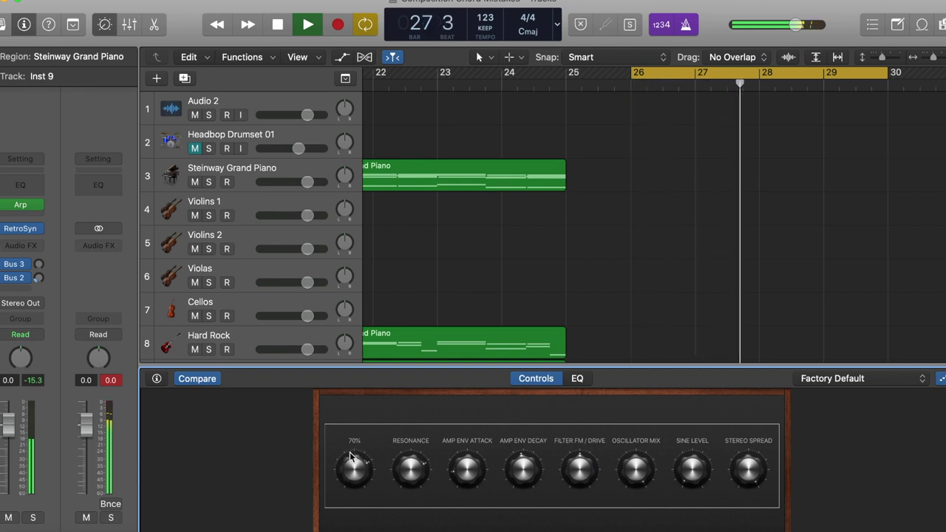
{"action": "left_click_drag", "start_coordinate": [351, 456], "coordinate": [362, 508]}
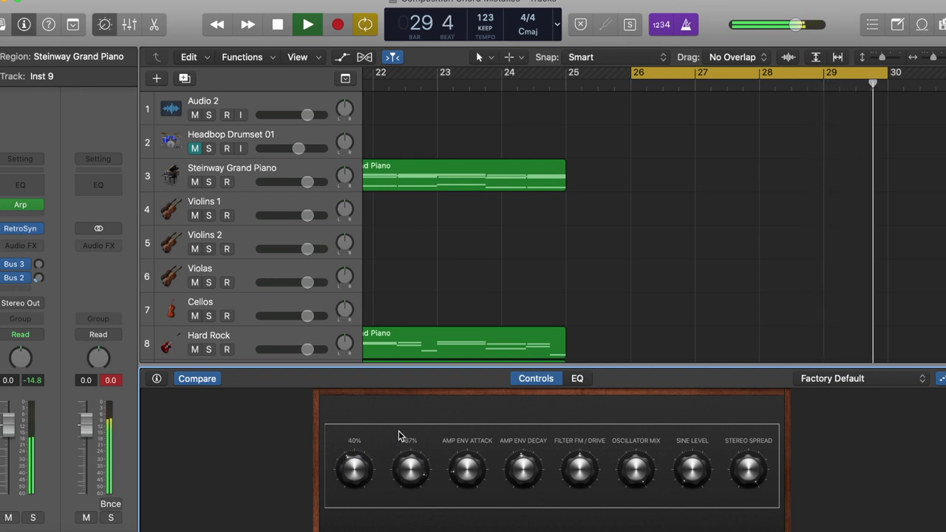
{"action": "mouse_move", "coordinate": [403, 454]}
{"action": "left_click_drag", "start_coordinate": [401, 449], "coordinate": [403, 467]}
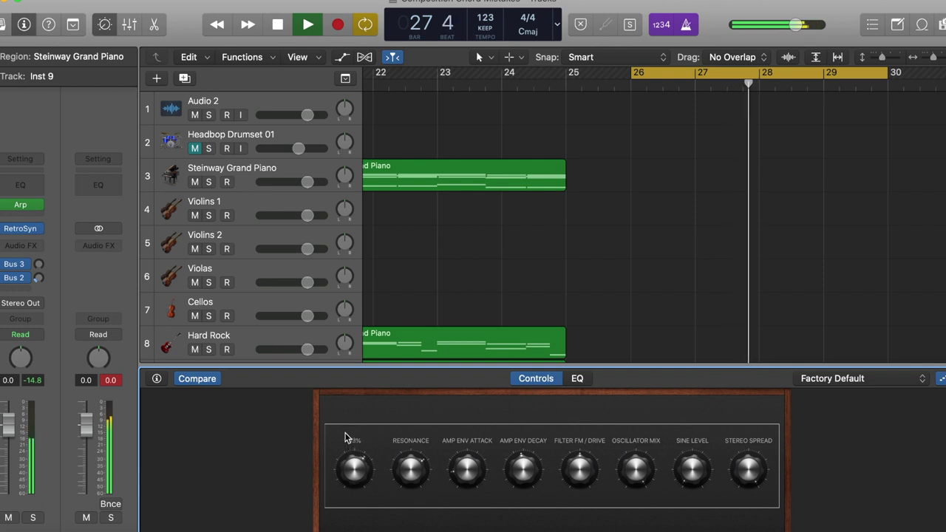
{"action": "left_click_drag", "start_coordinate": [347, 438], "coordinate": [343, 407]}
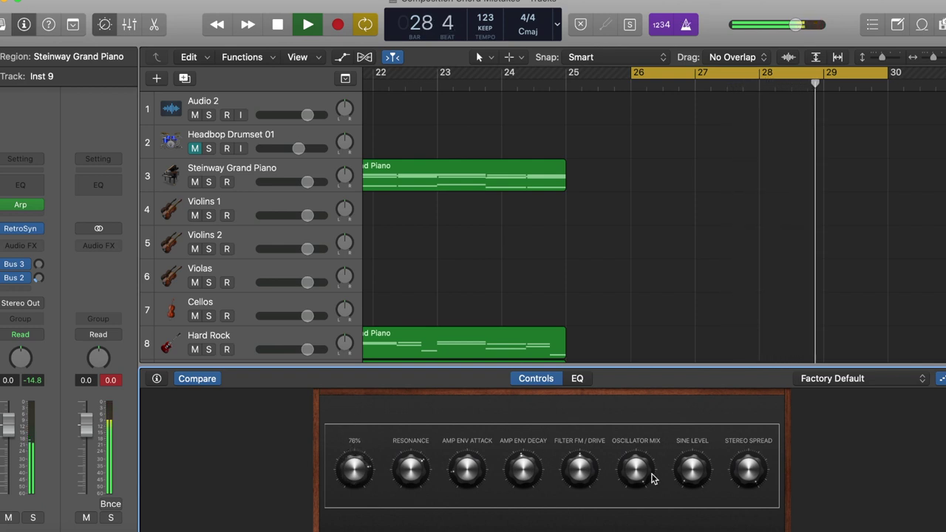
{"action": "left_click_drag", "start_coordinate": [580, 464], "coordinate": [555, 377]}
{"action": "key", "text": "space"}
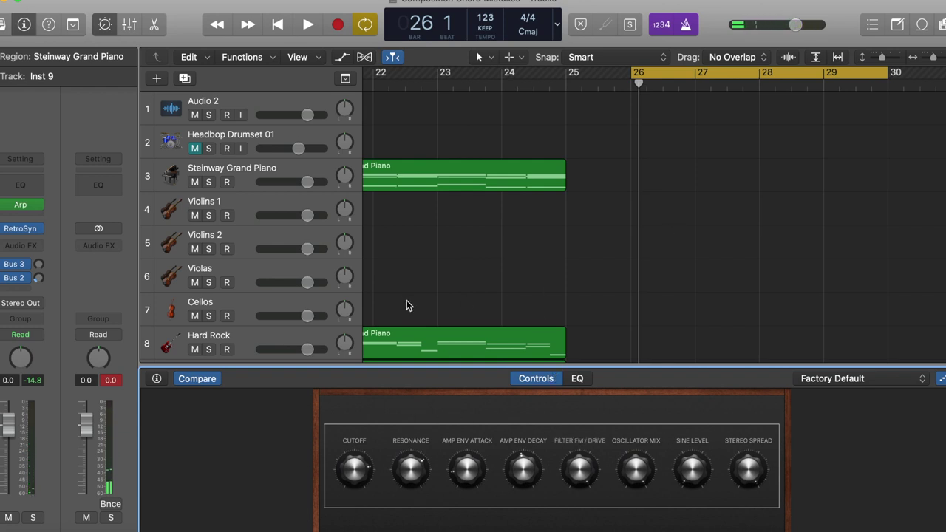
{"action": "key", "text": "b"}
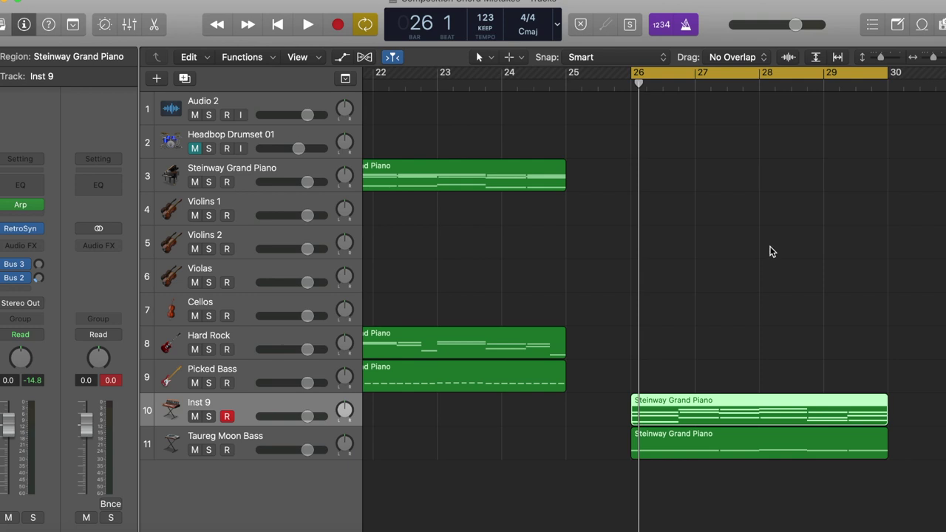
Select the Steinway Grand Piano track and play the piano section from bar 1
{"action": "scroll", "coordinate": [755, 241], "scroll_direction": "left", "scroll_amount": 15}
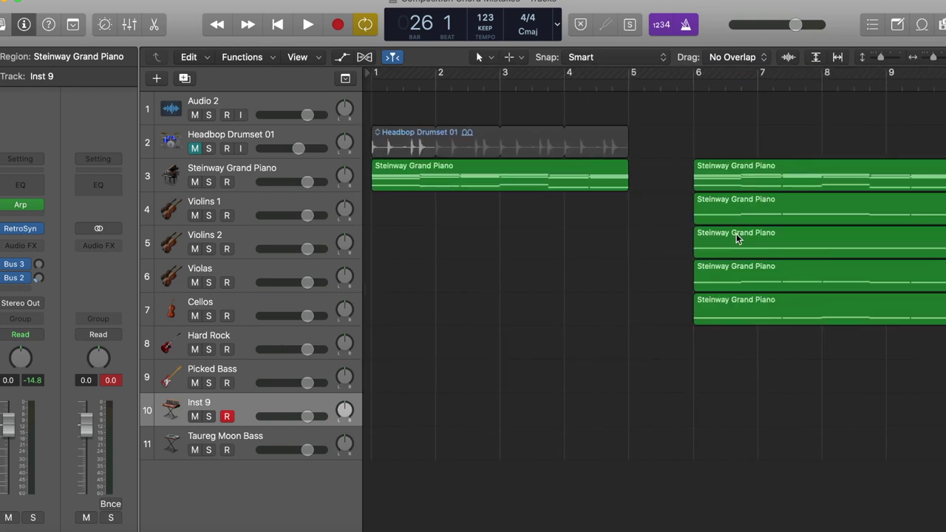
{"action": "left_click", "coordinate": [287, 175]}
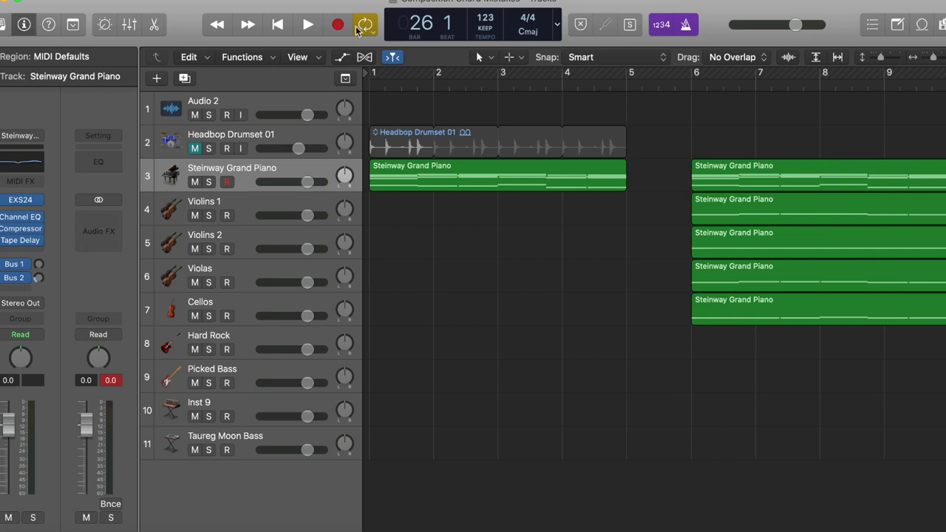
{"action": "key", "text": "Return"}
{"action": "key", "text": "space"}
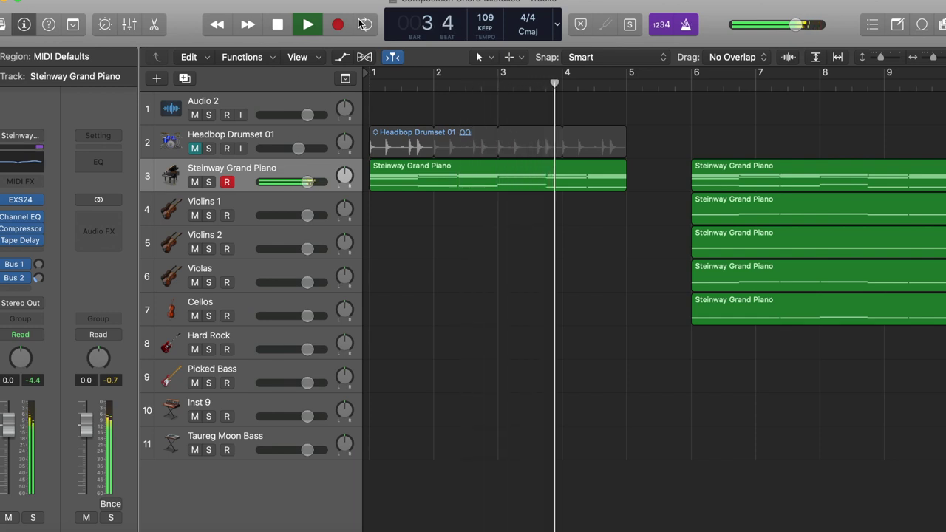
{"action": "key", "text": "space"}
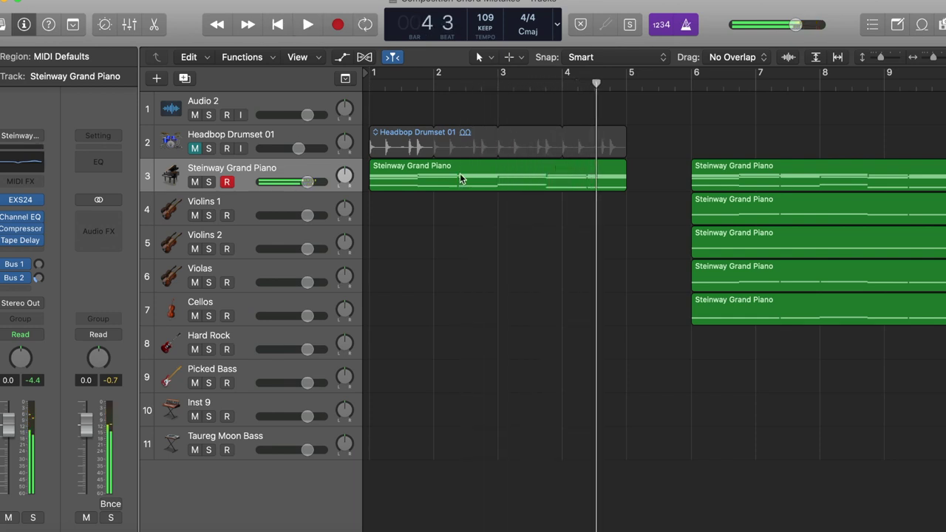
Play the strings section from bar 15 to bar 20, then bring up QuickTime Player's Open dialog
{"action": "scroll", "coordinate": [548, 280], "scroll_direction": "right", "scroll_amount": 10}
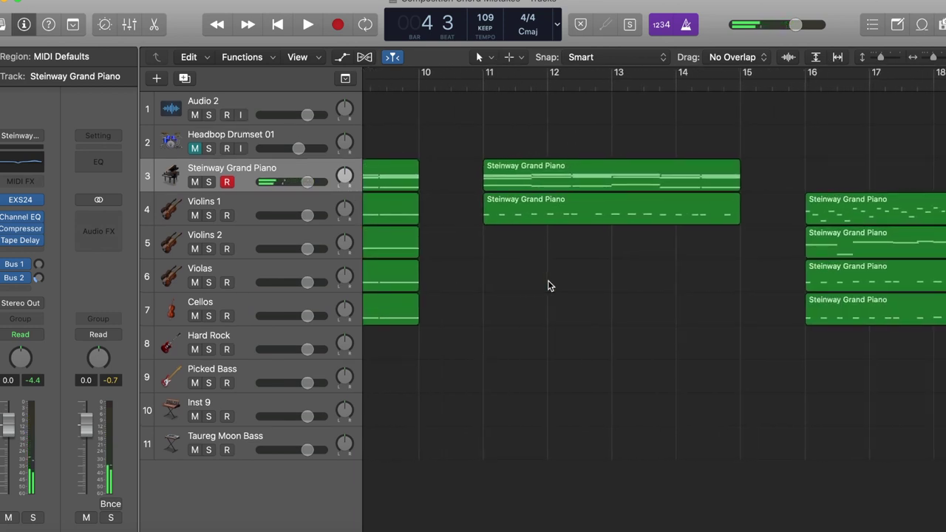
{"action": "scroll", "coordinate": [548, 280], "scroll_direction": "right", "scroll_amount": 2}
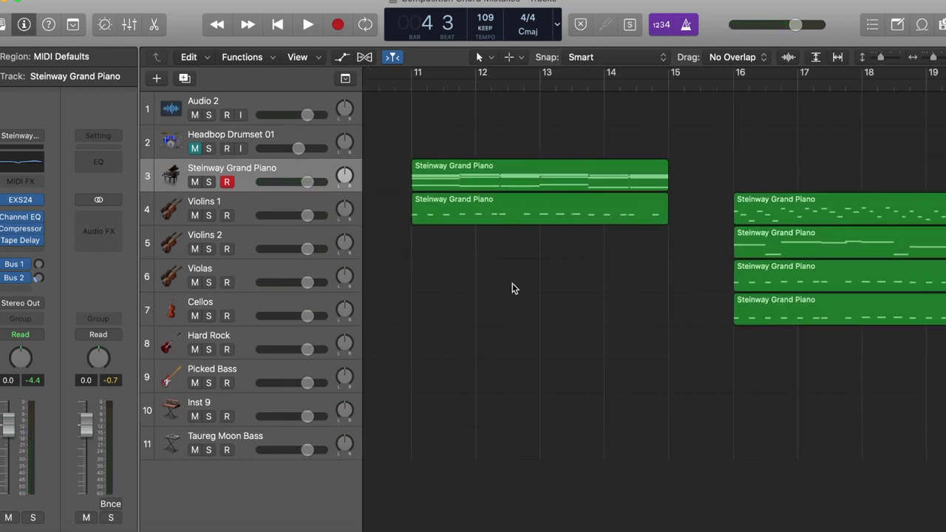
{"action": "scroll", "coordinate": [513, 283], "scroll_direction": "right", "scroll_amount": 5}
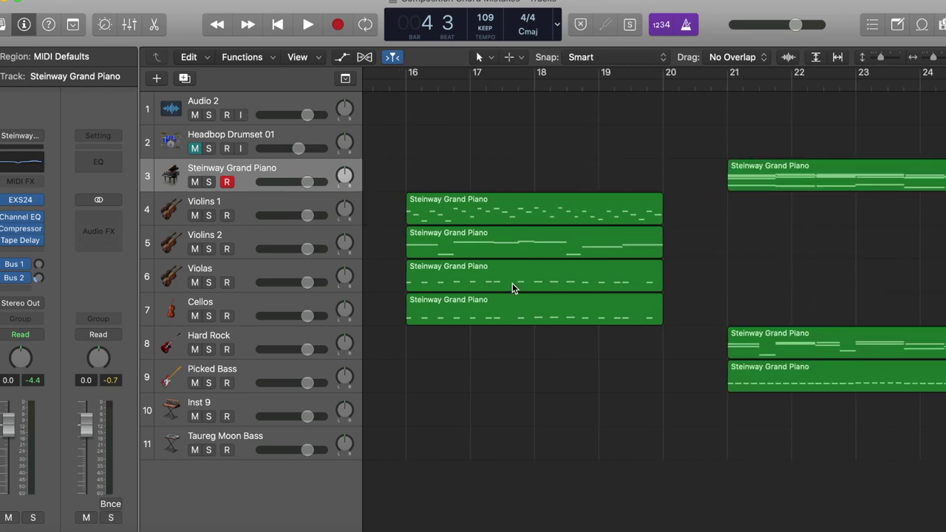
{"action": "left_click", "coordinate": [387, 86]}
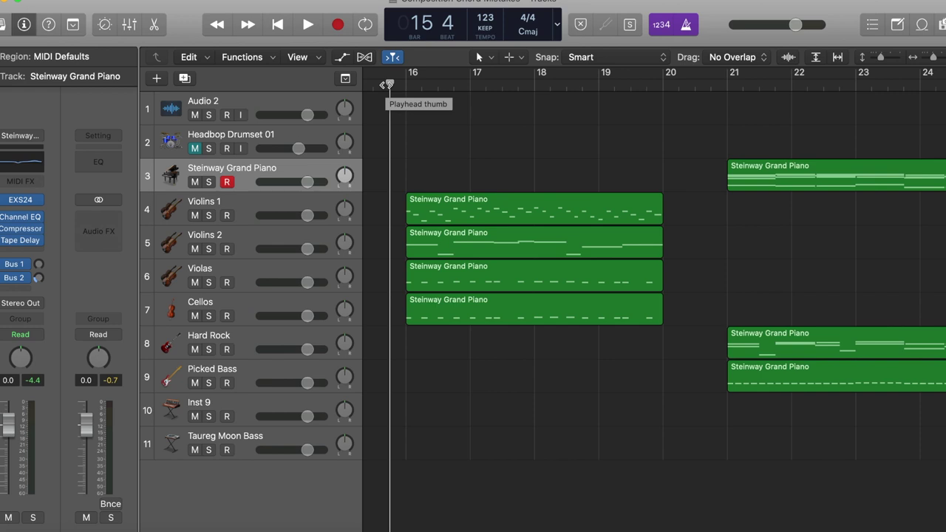
{"action": "key", "text": "space"}
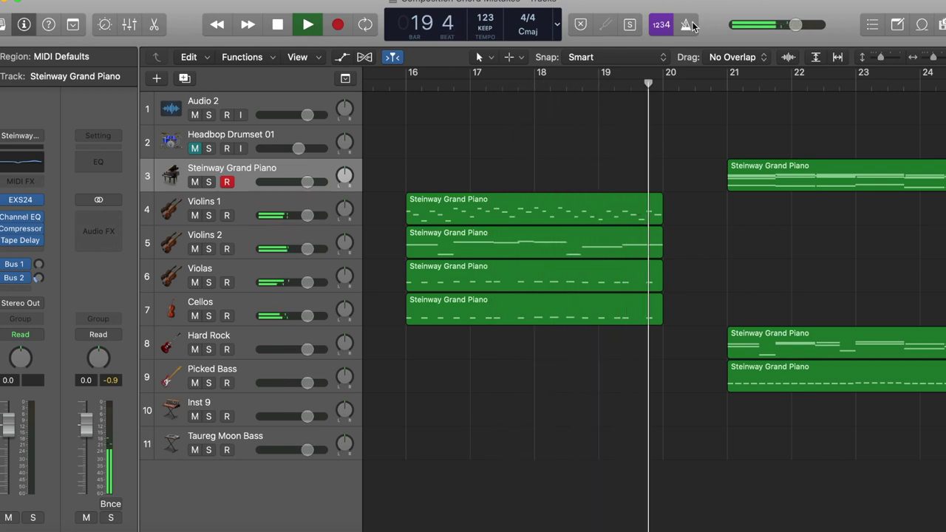
{"action": "key", "text": "space"}
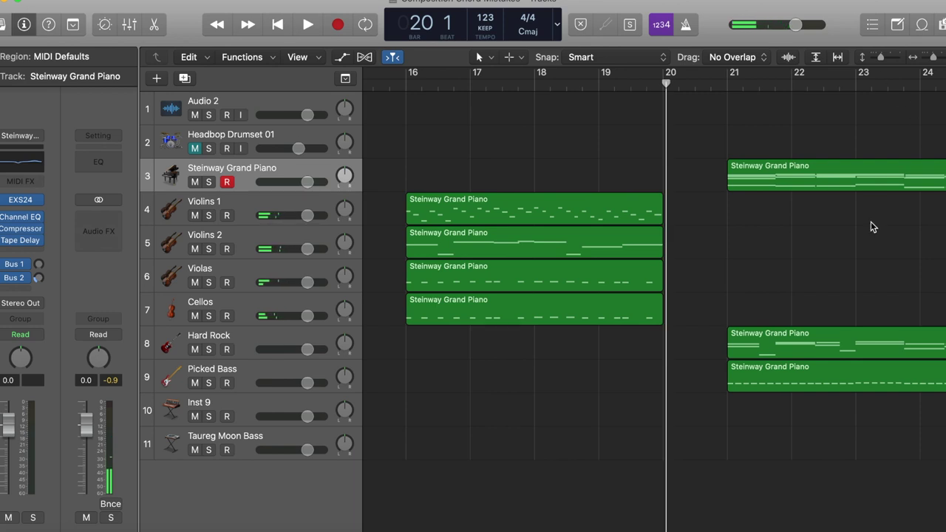
{"action": "scroll", "coordinate": [871, 221], "scroll_direction": "right", "scroll_amount": 5}
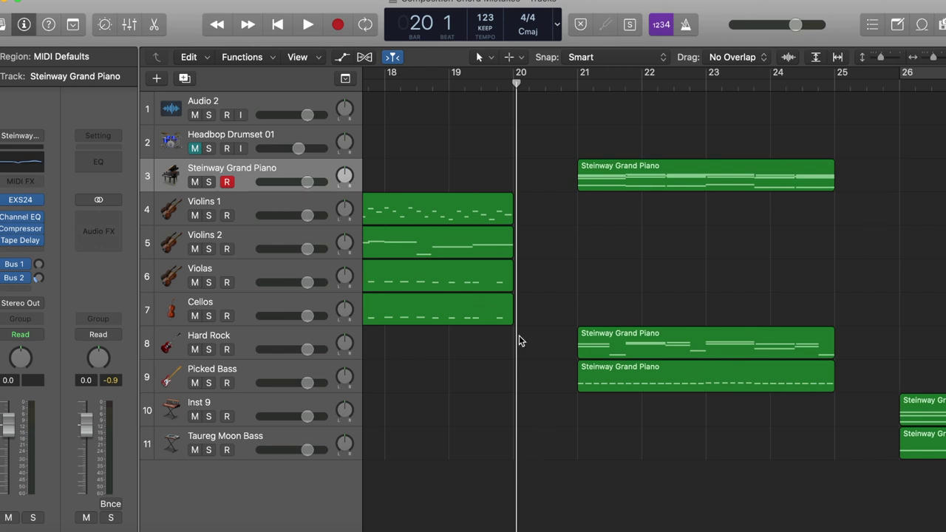
{"action": "left_click", "coordinate": [686, 527]}
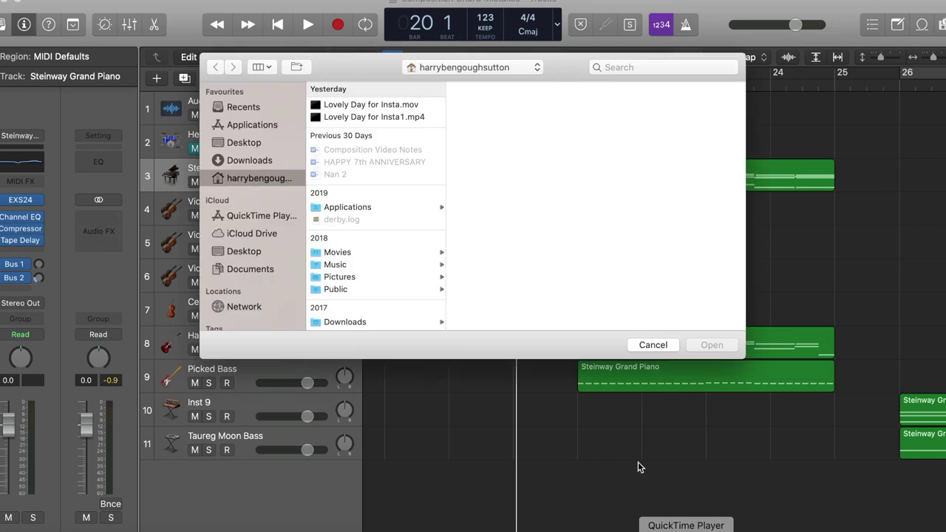